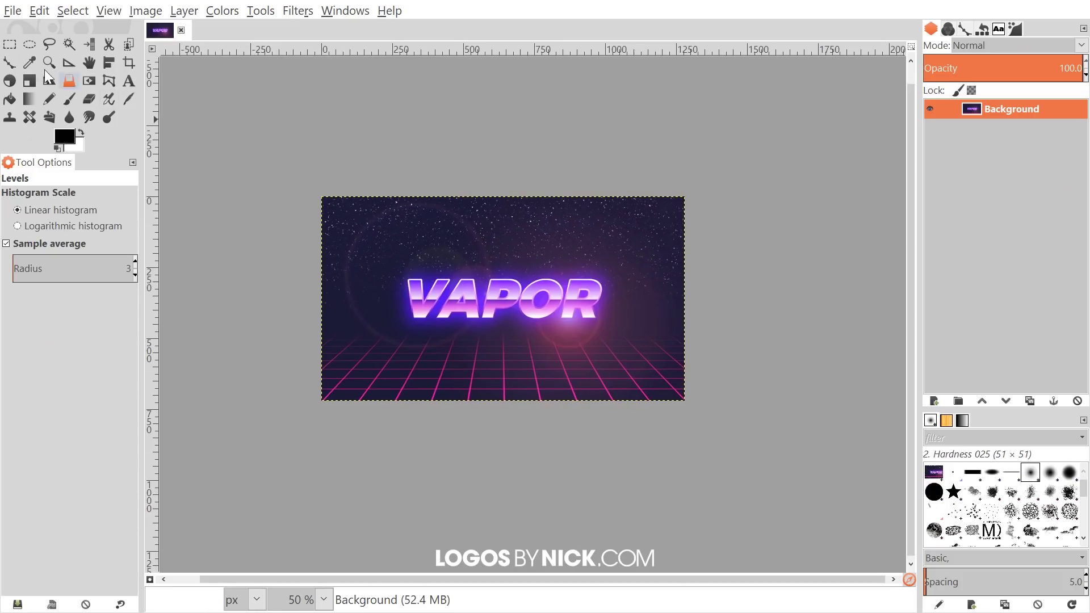
Create a new image 1920 px wide and 1080 px high.
left_click(23, 30)
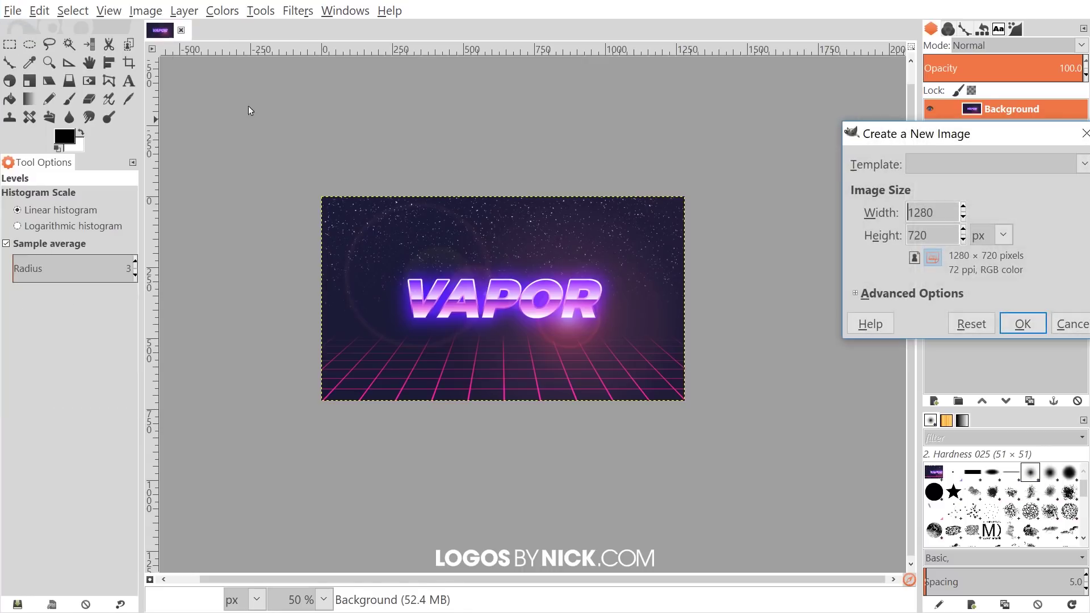
left_click_drag(1006, 138, 632, 144)
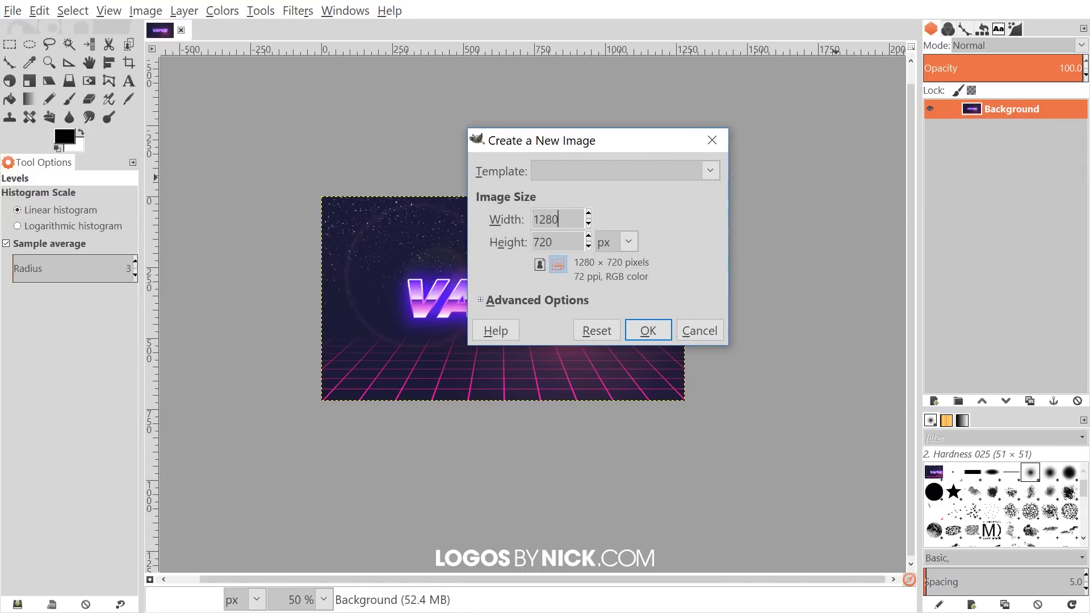
type("1920")
left_click(559, 241)
double_click(545, 242)
type("10800")
key("BackSpace")
left_click(644, 333)
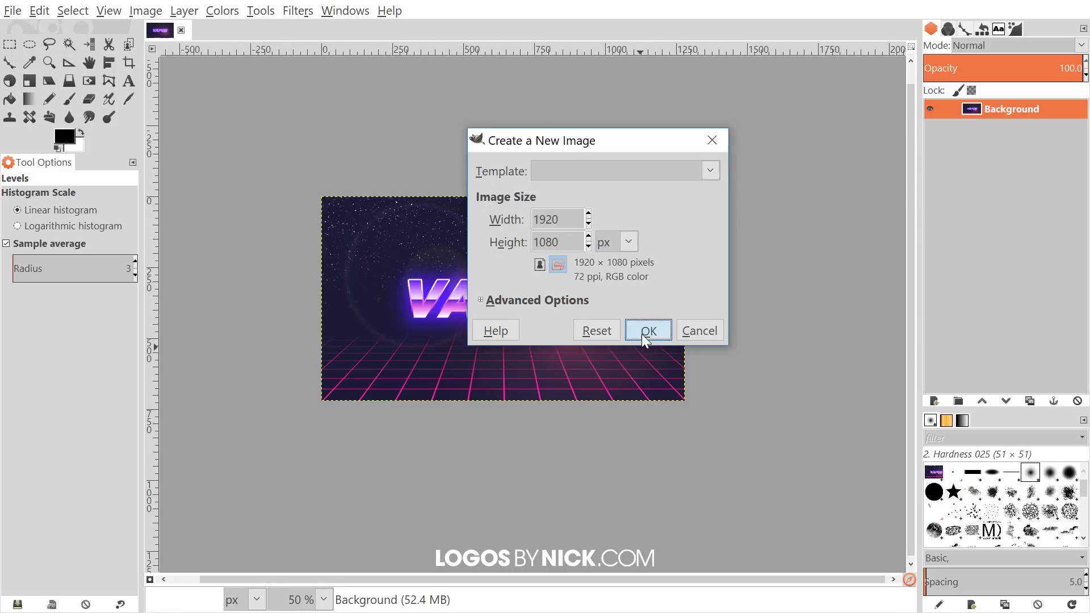
Fill the blank Background layer with the black foreground color.
scroll(564, 317, "up", 3)
scroll(564, 317, "right", 1)
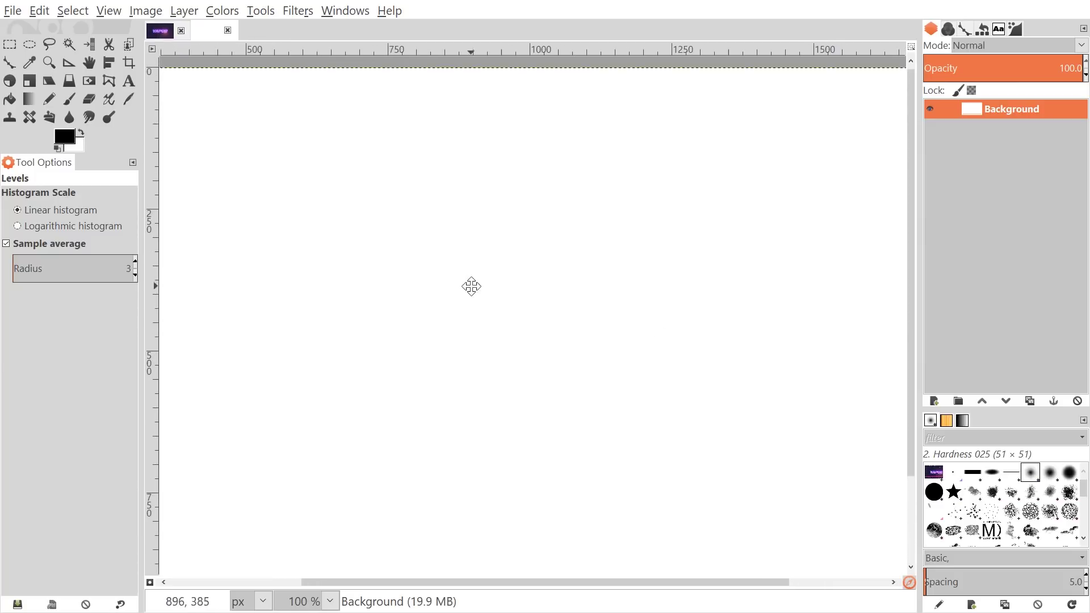
key("minus")
key("minus")
key("minus")
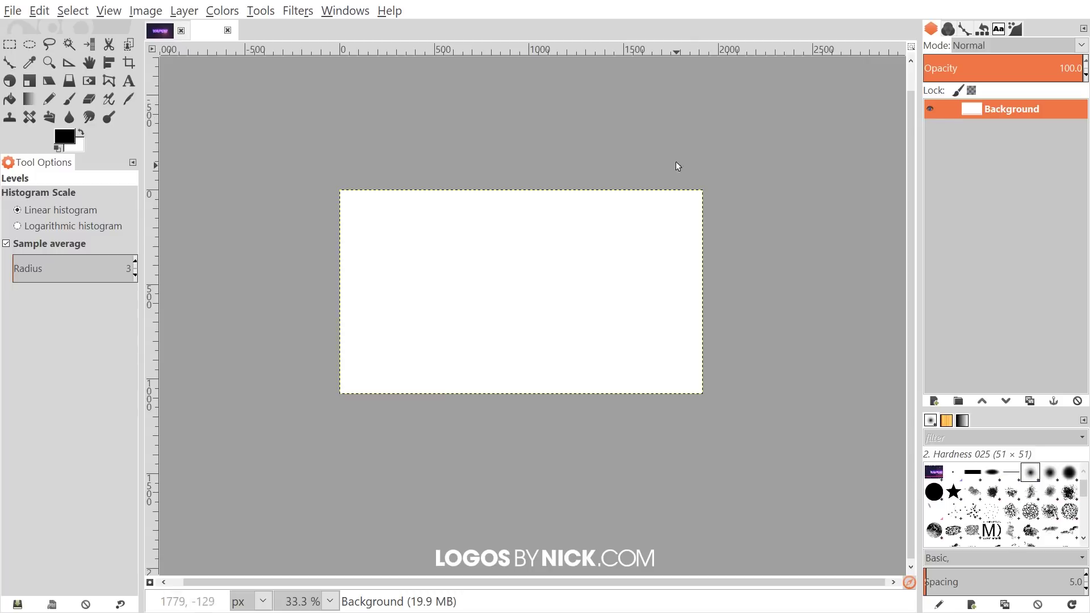
scroll(737, 361, "left", 1)
left_click_drag(738, 361, 653, 367)
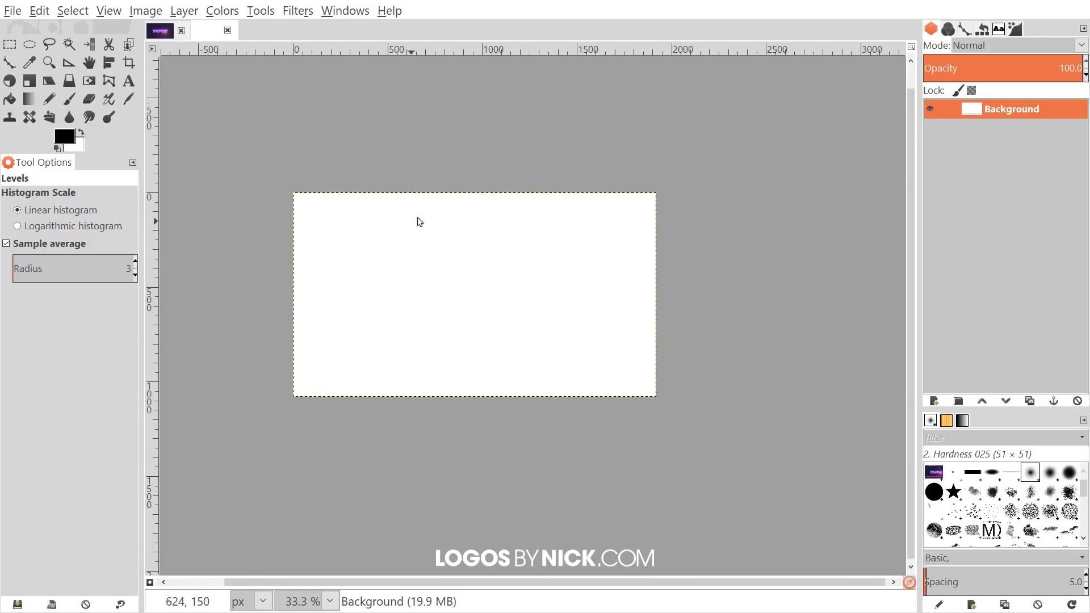
left_click(39, 11)
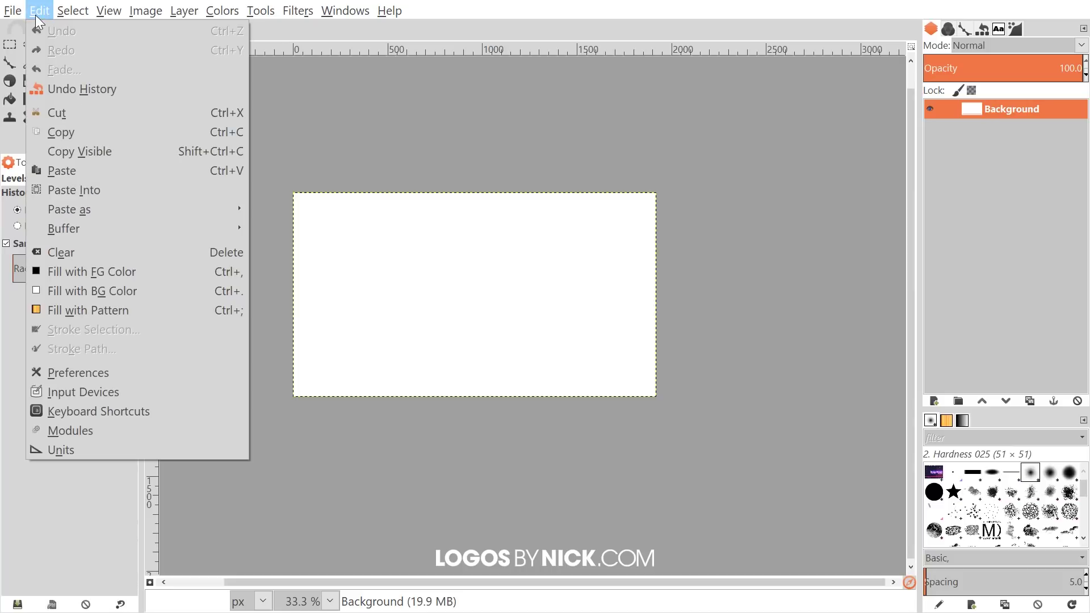
left_click(127, 271)
Swap the foreground and background colors to make white the foreground color.
left_click_drag(394, 292, 433, 321)
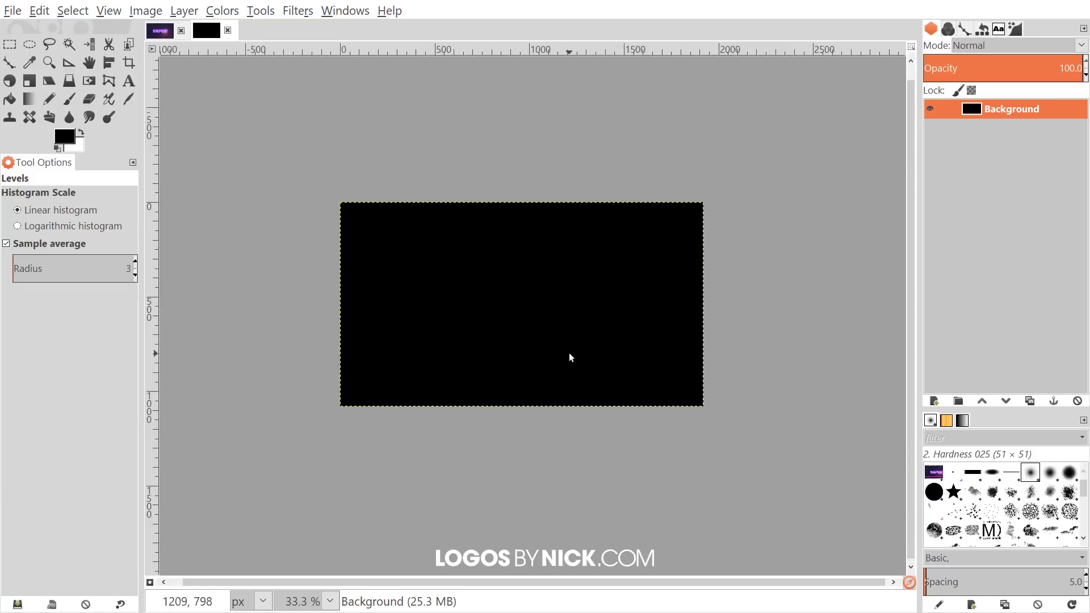
scroll(568, 352, "up", 1, "ctrl")
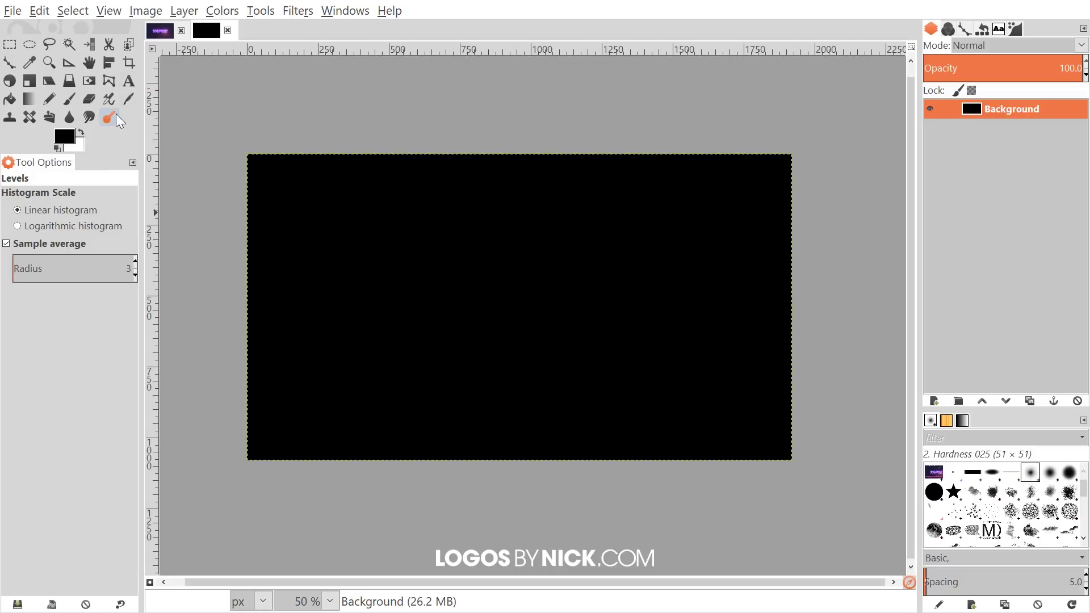
left_click(82, 132)
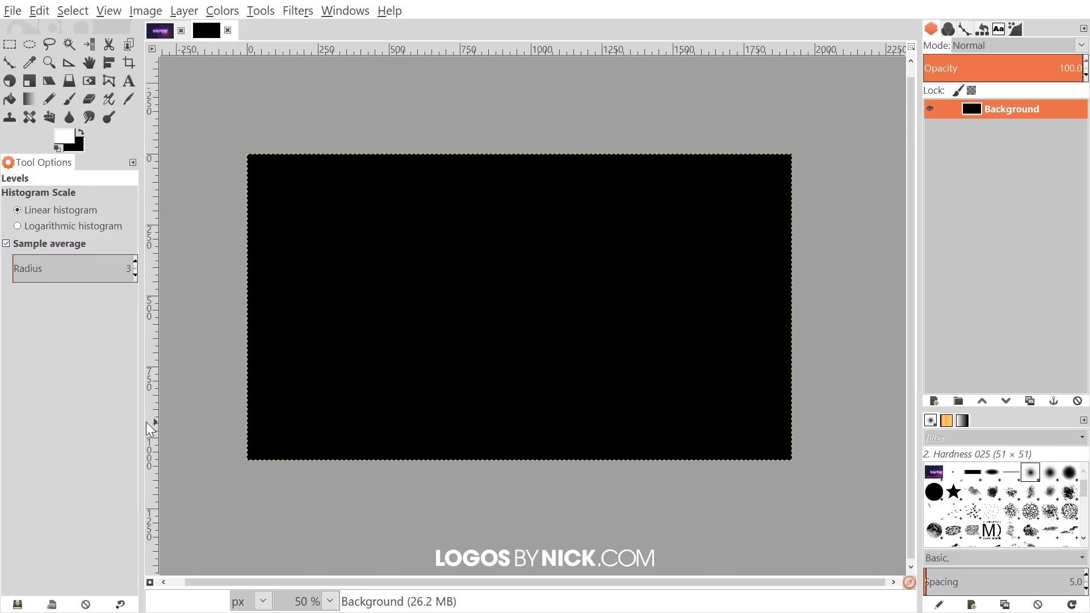
Add the text RETRO in Montserrat Heavy on the black canvas, with size 273 px and letter spacing 18.
left_click(134, 80)
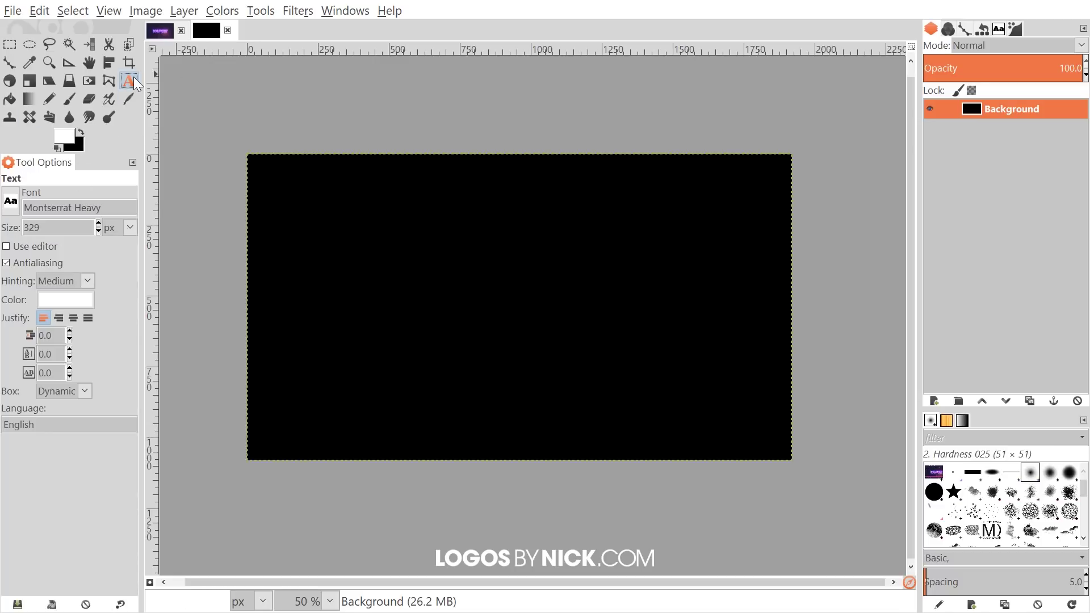
left_click(11, 201)
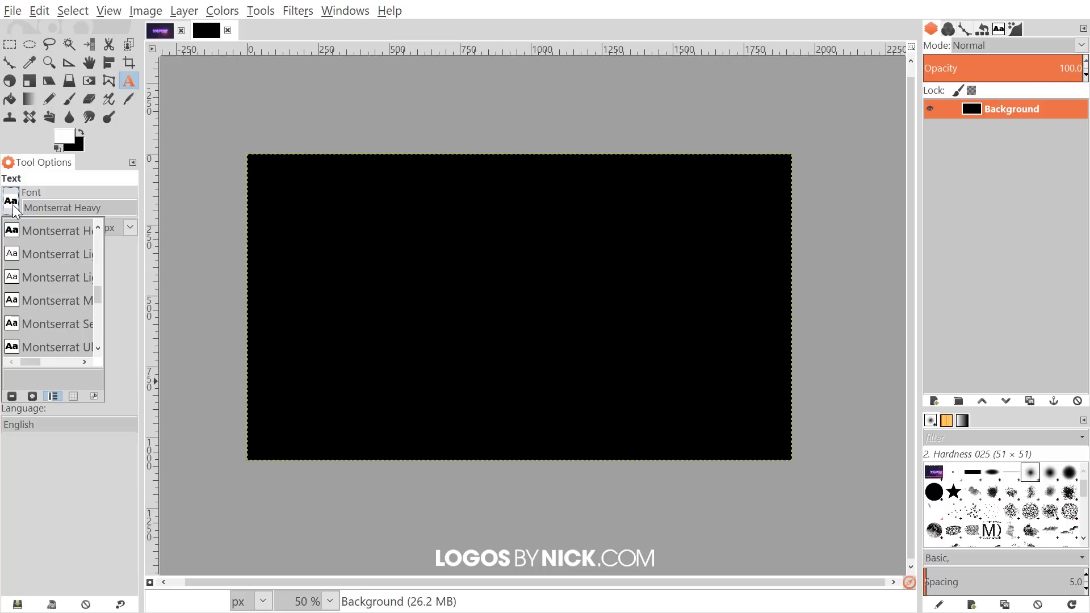
left_click(79, 191)
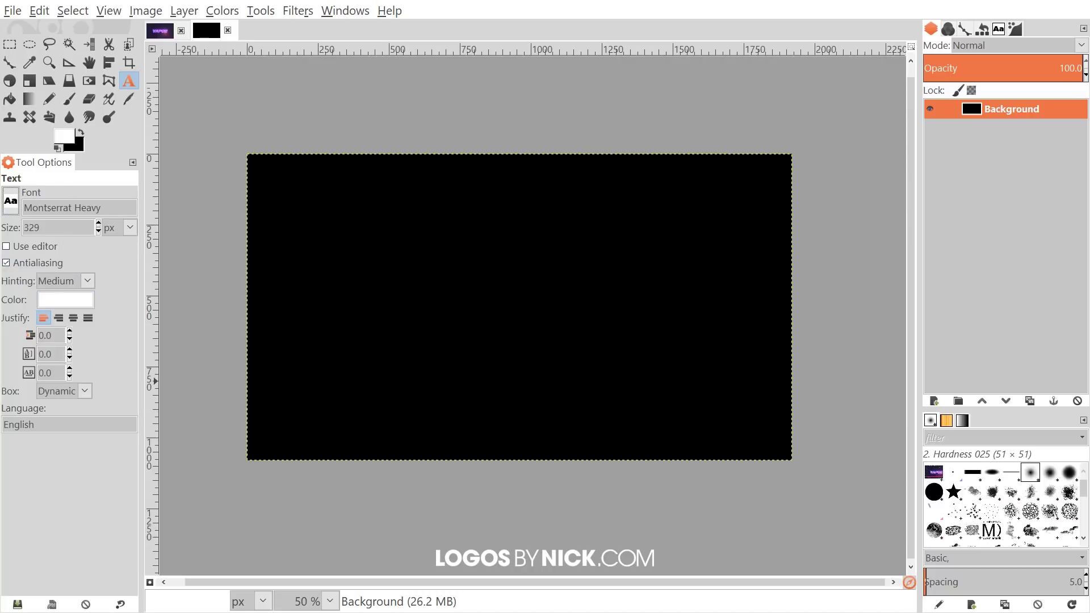
left_click(387, 296)
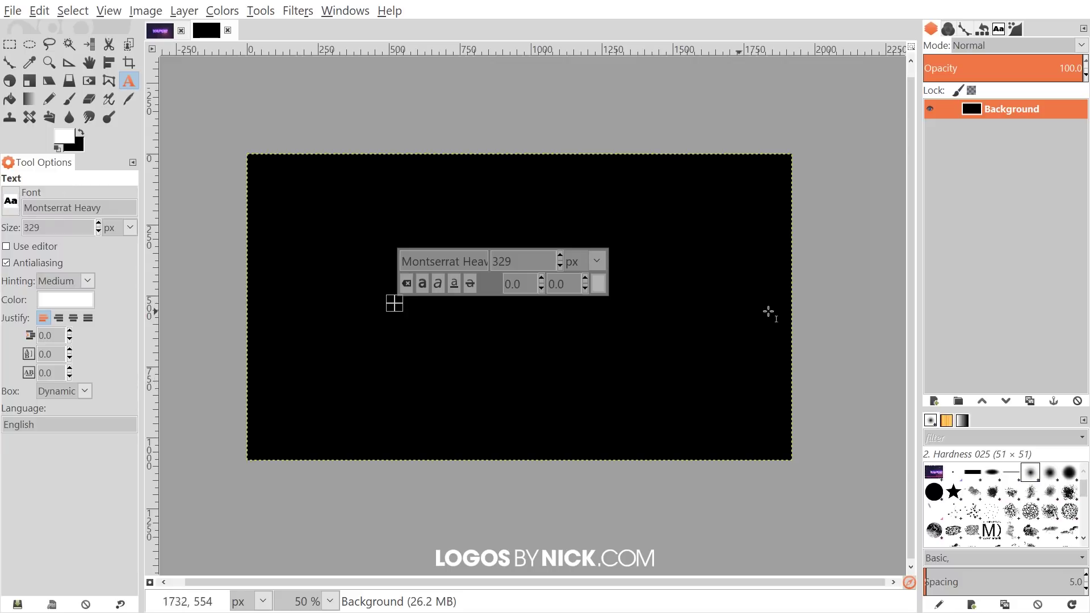
type("RETRO")
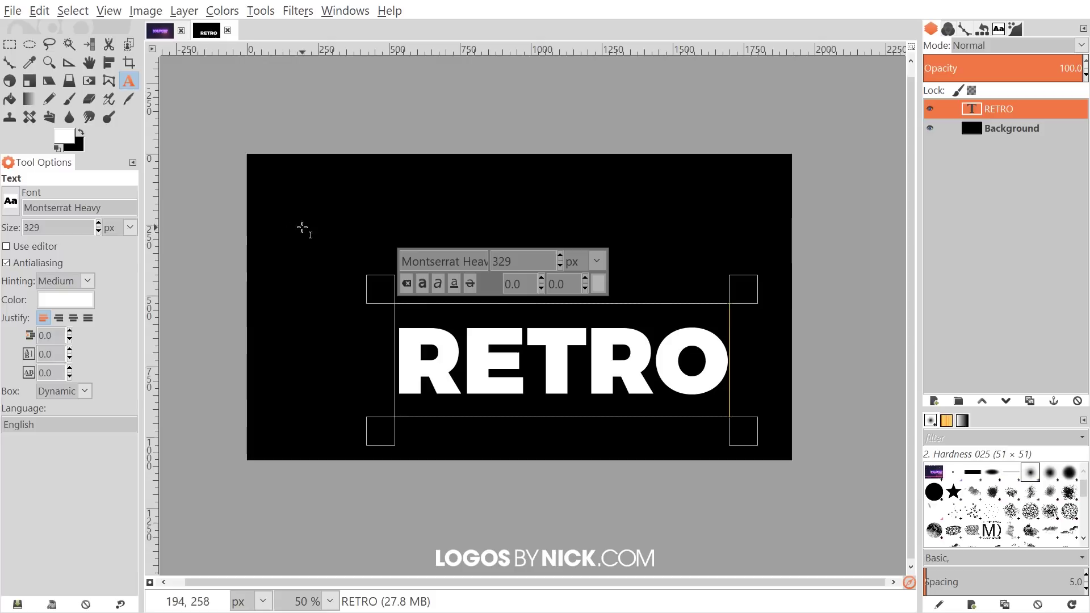
left_click_drag(99, 232, 98, 232)
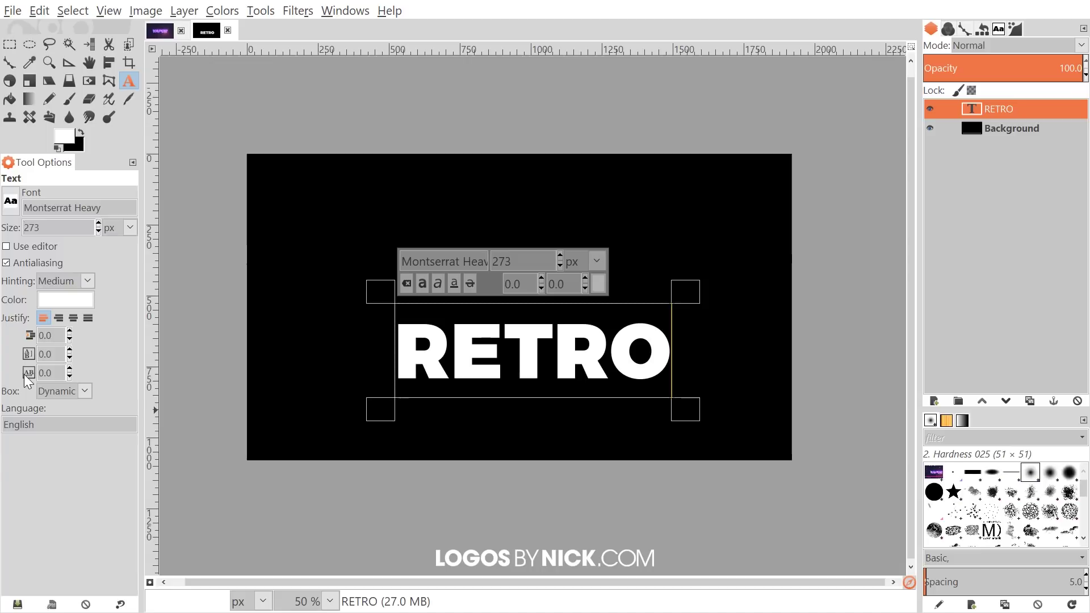
left_click_drag(69, 370, 69, 370)
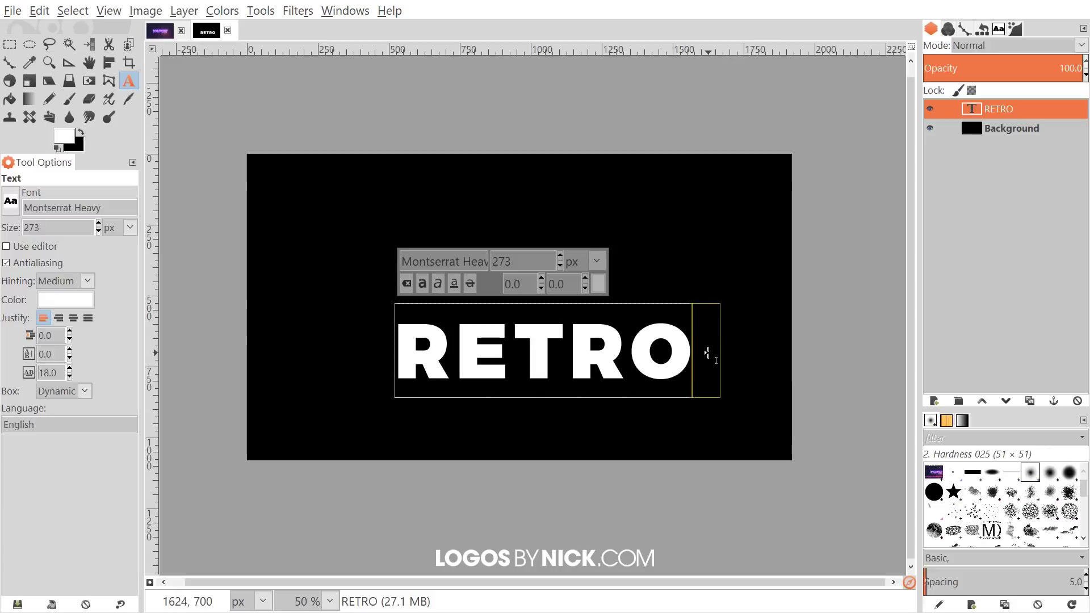
Move the RETRO text to the middle of the canvas and center it horizontally and vertically relative to the image.
left_click(91, 64)
left_click_drag(540, 347, 515, 307)
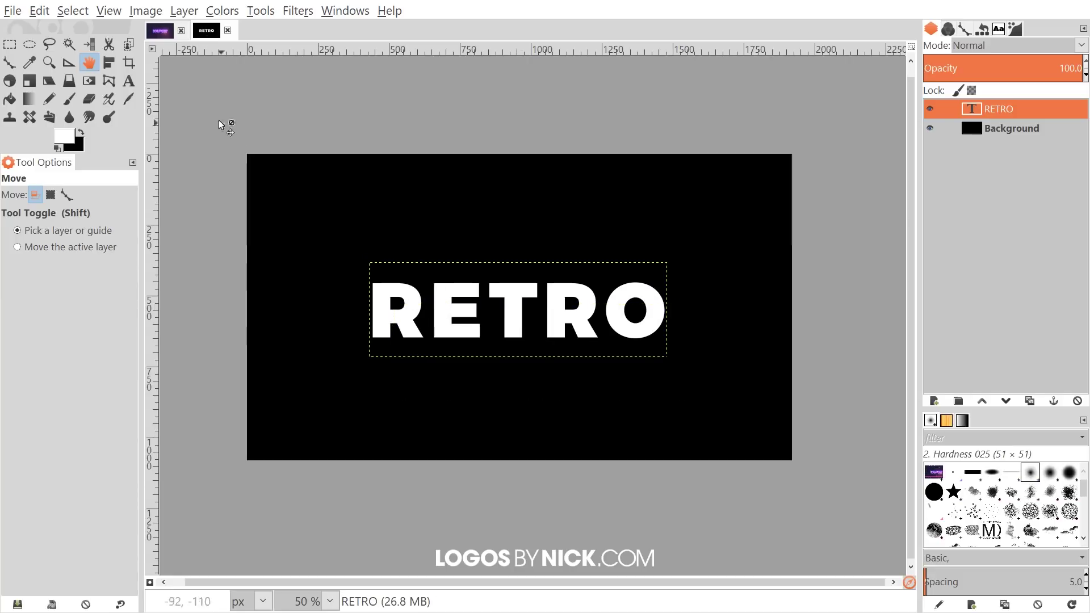
left_click(108, 65)
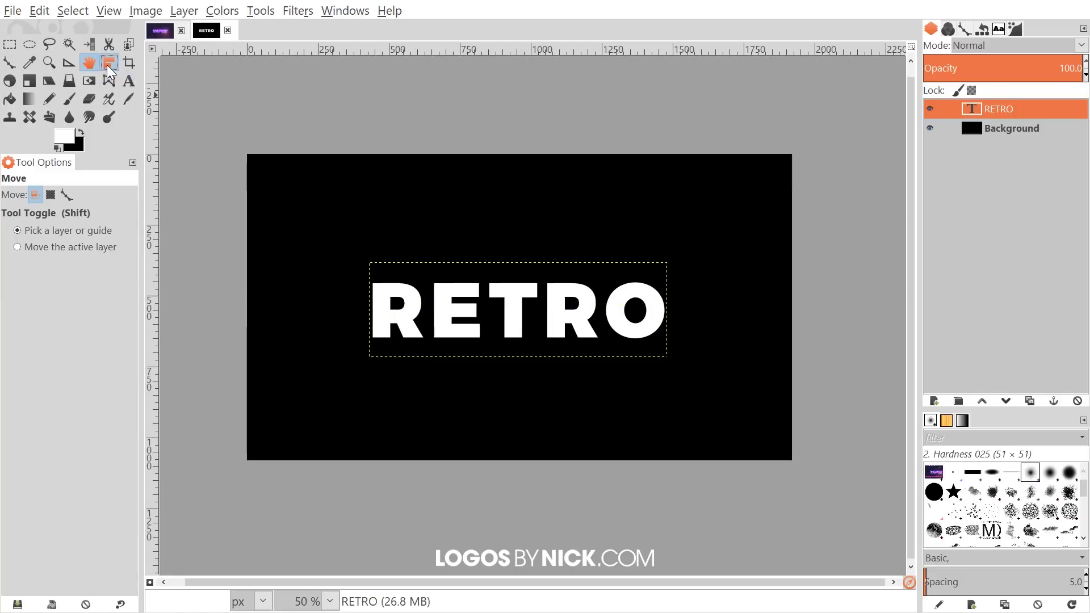
left_click(61, 227)
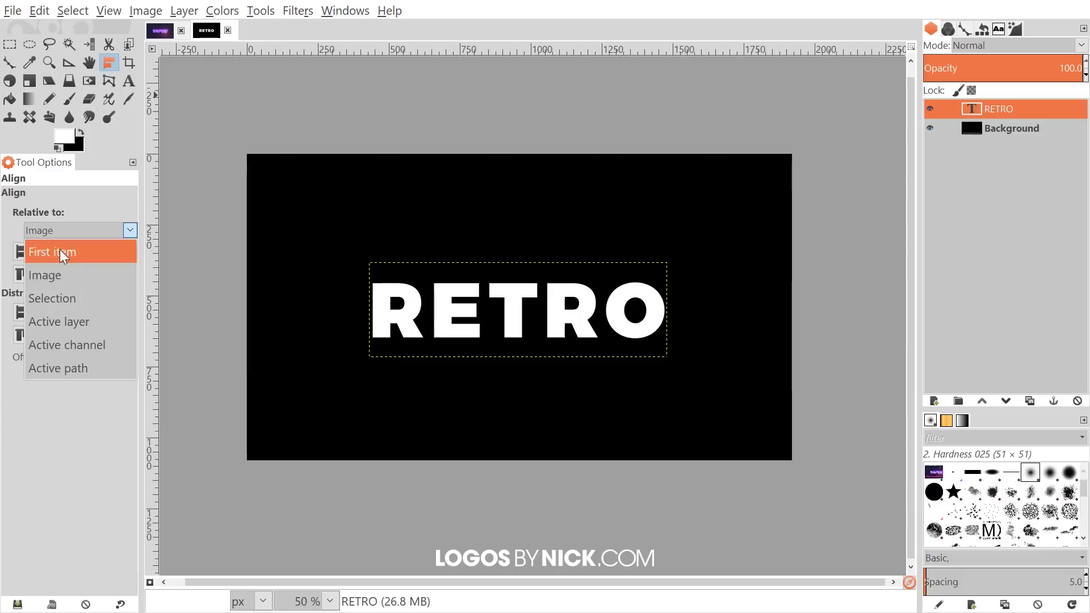
left_click(50, 276)
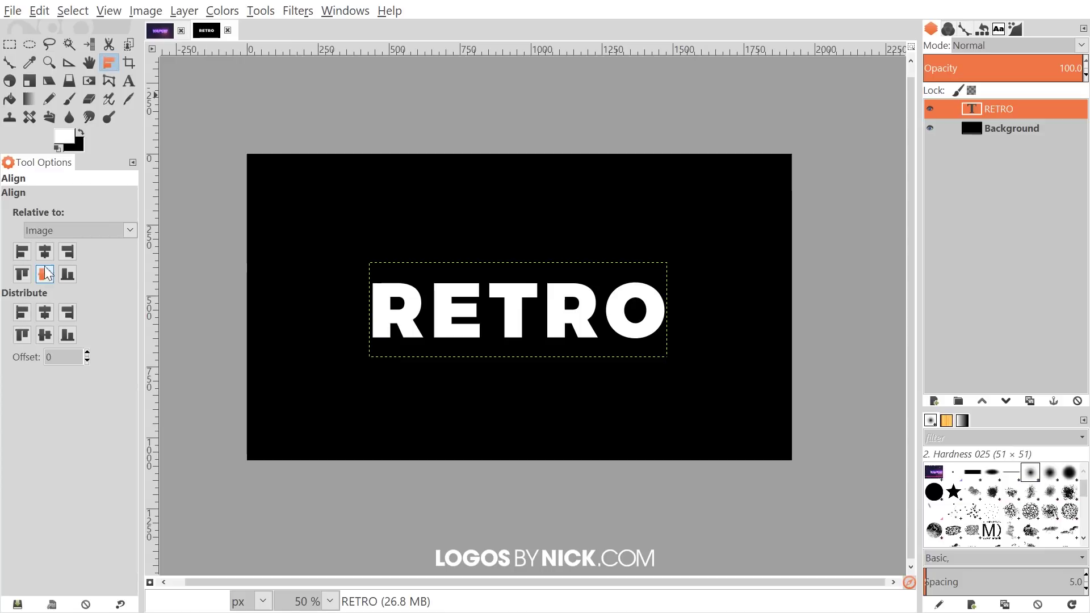
left_click(410, 290)
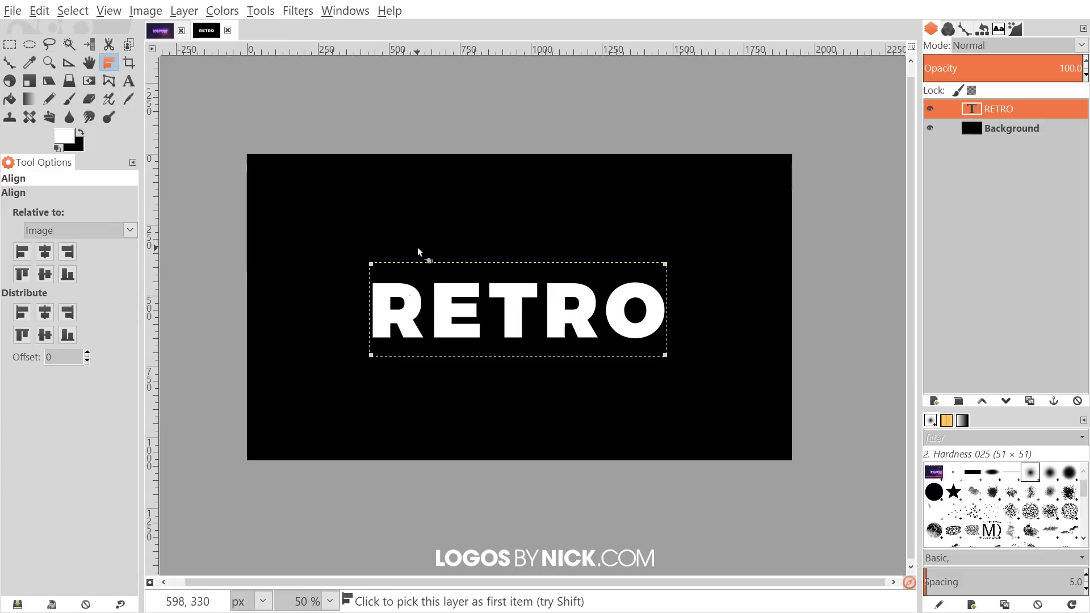
left_click(45, 256)
left_click(45, 275)
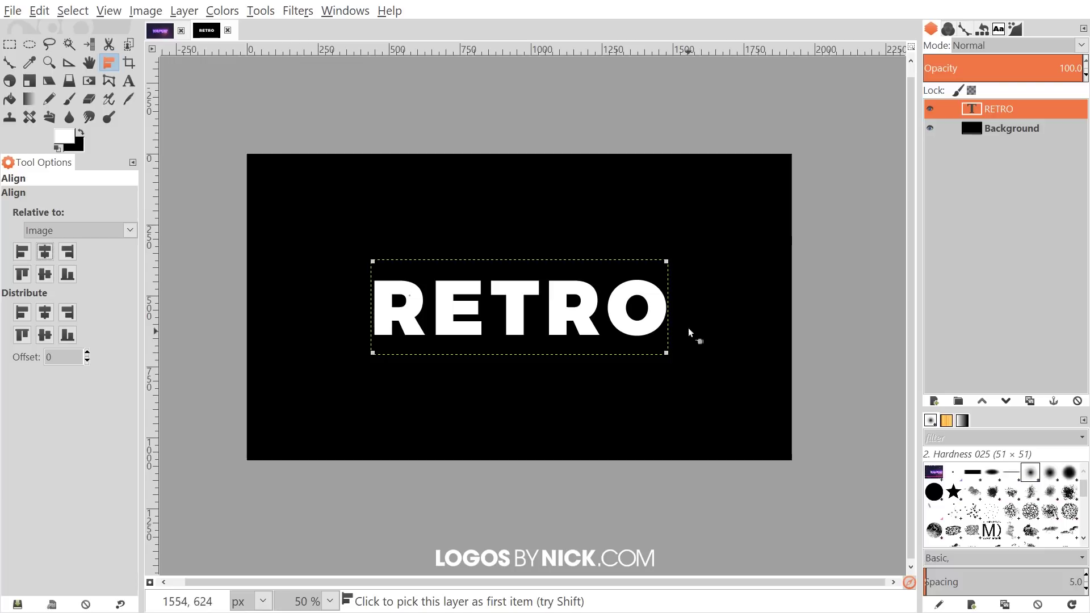
Create a selection around the RETRO letters from the text layer's alpha.
scroll(687, 314, "right", 1)
scroll(687, 315, "left", 1)
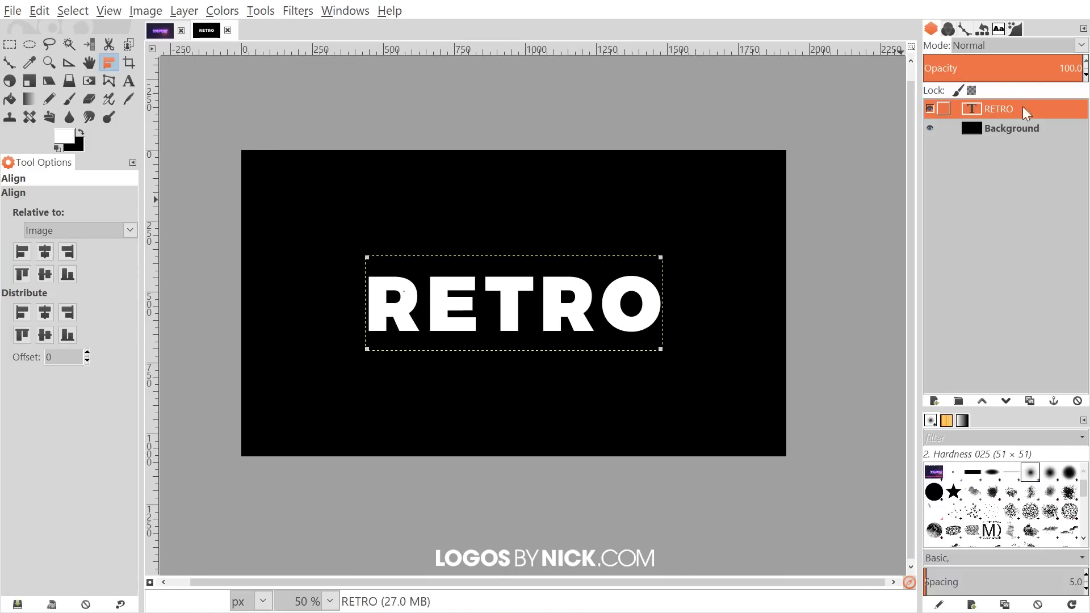
right_click(993, 111)
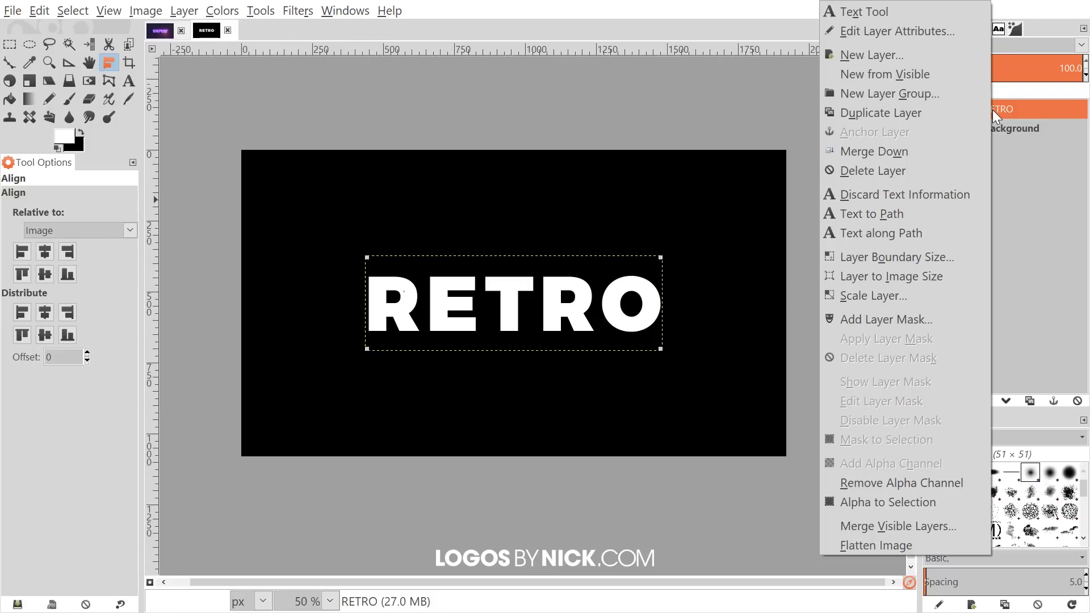
left_click(863, 506)
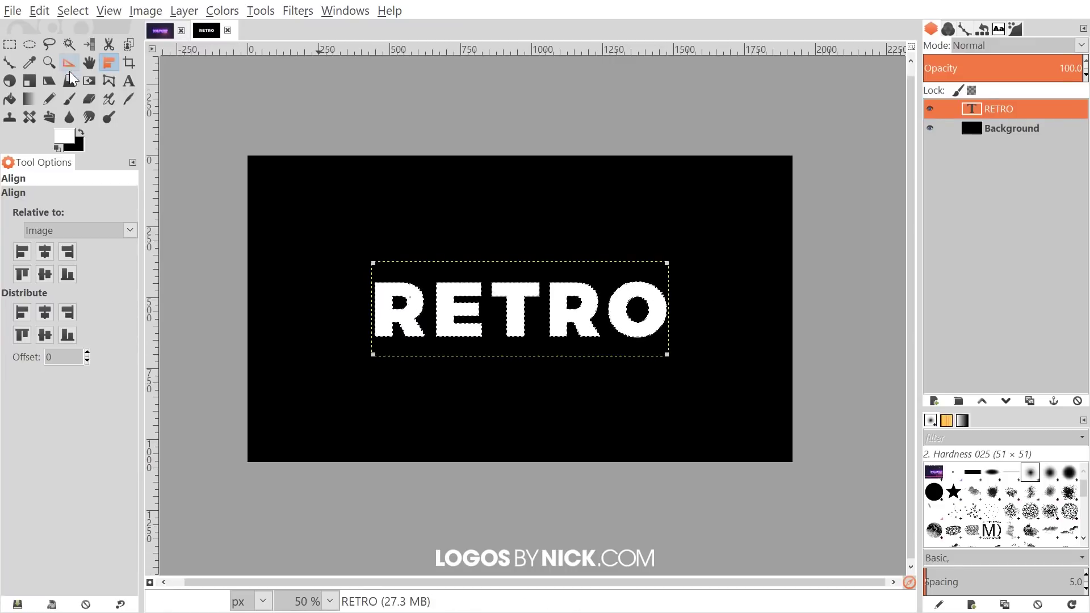
Activate the Blend tool and set the background color to the blue 2400ff.
left_click(35, 102)
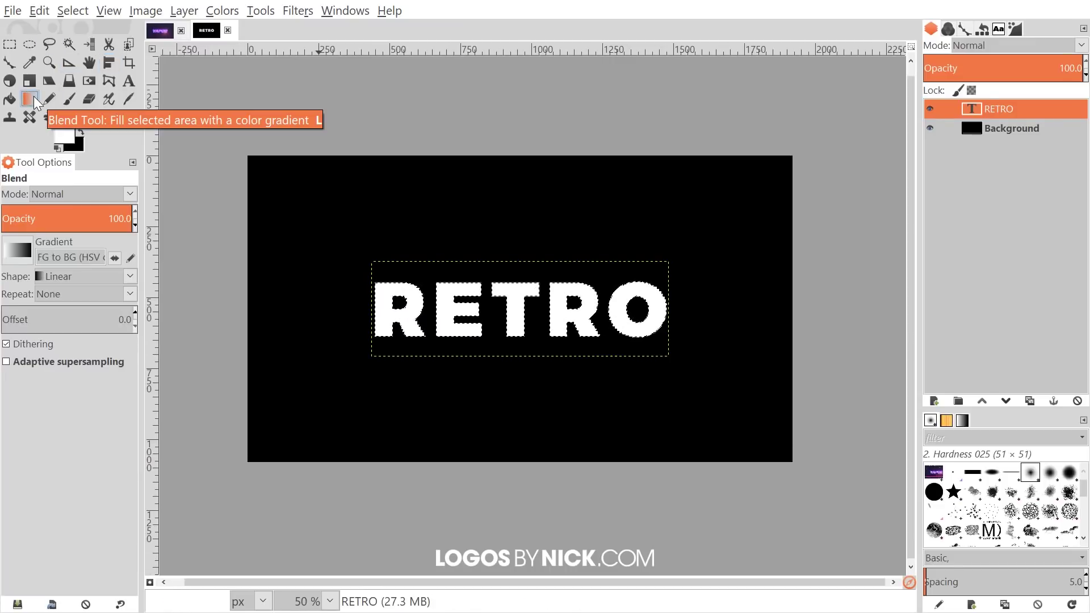
left_click(80, 149)
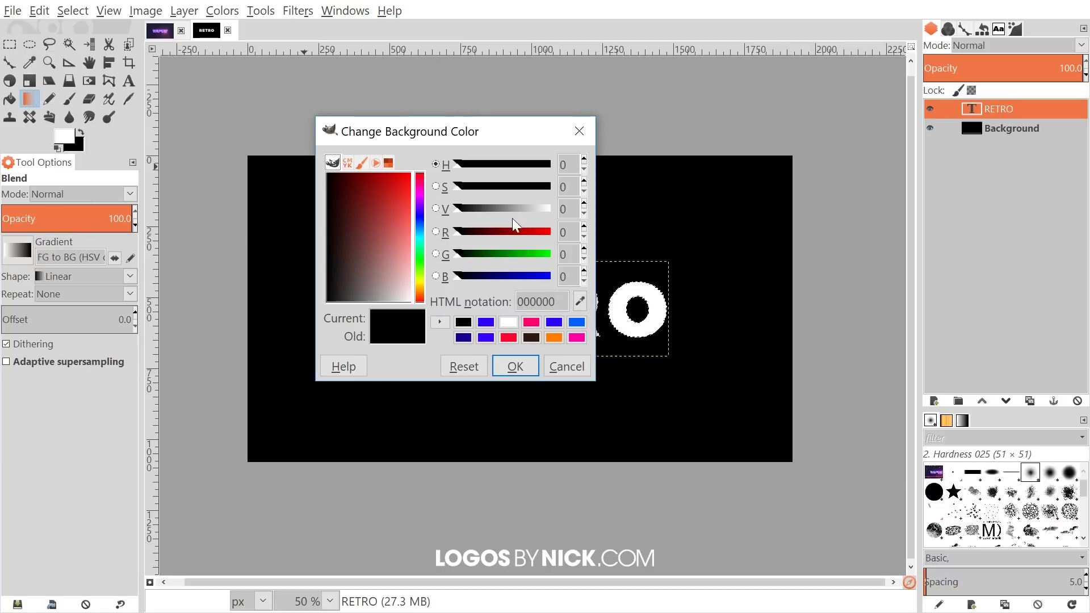
left_click(420, 226)
left_click_drag(419, 220, 423, 213)
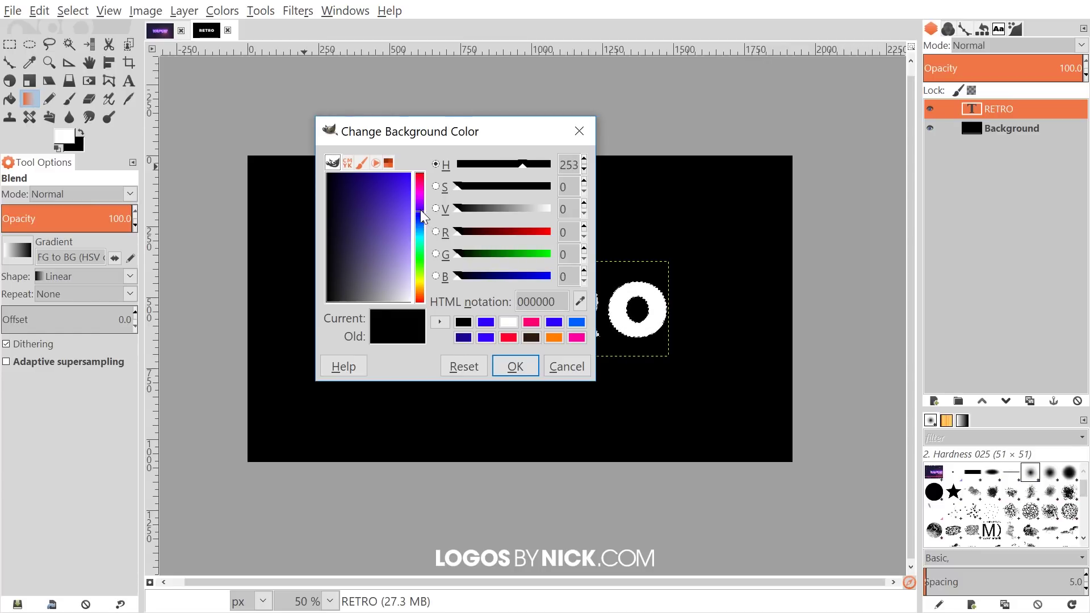
left_click_drag(389, 196, 417, 179)
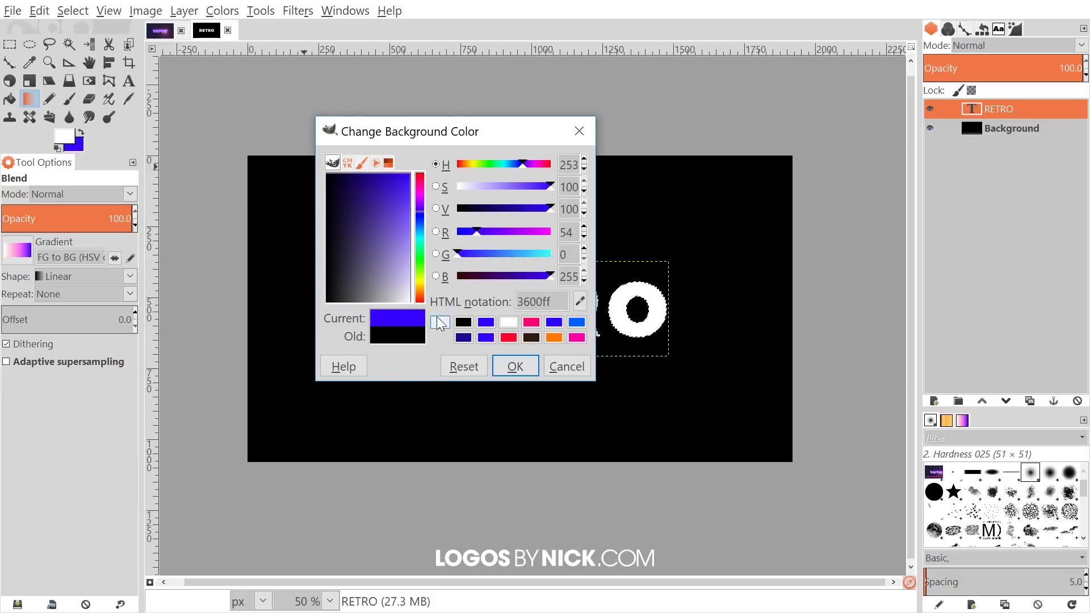
left_click(421, 214)
left_click_drag(423, 218, 423, 220)
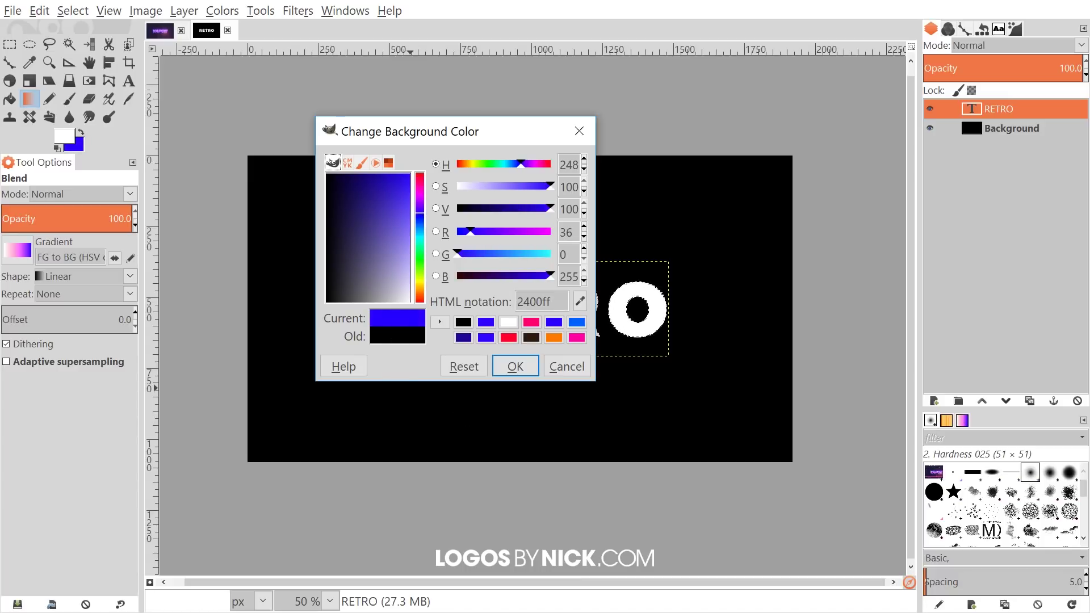
left_click(523, 374)
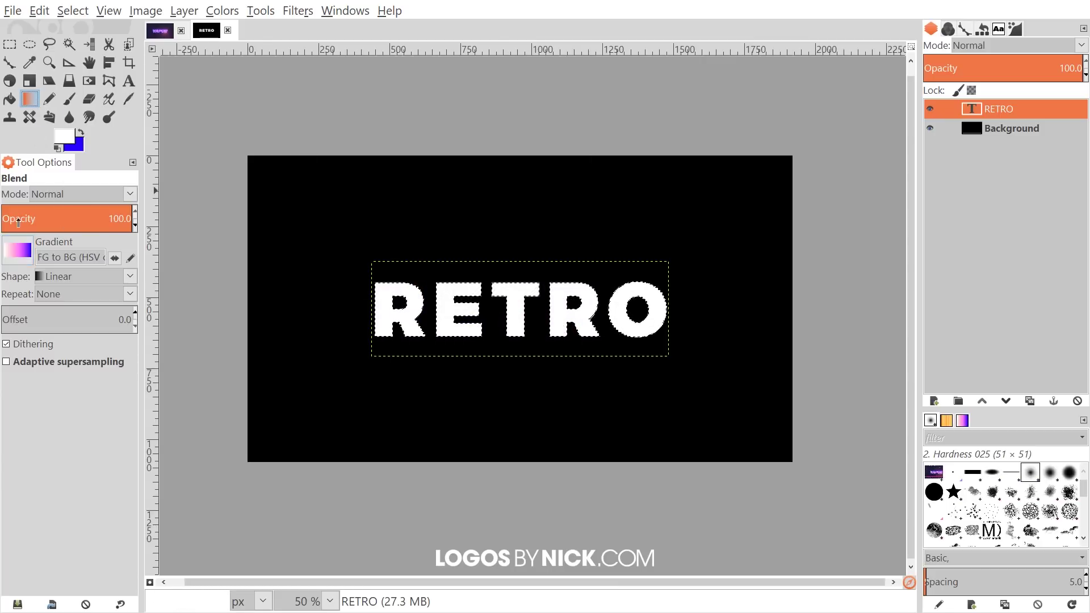
Set the Blend tool's gradient to FG to BG (RGB).
left_click(27, 258)
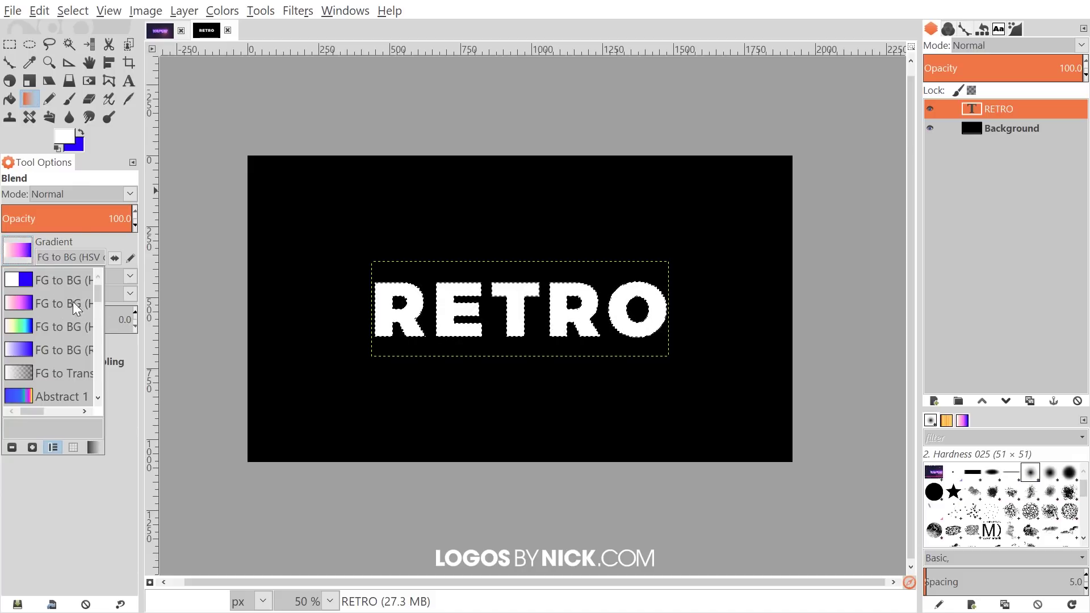
left_click(101, 249)
left_click_drag(144, 238, 214, 244)
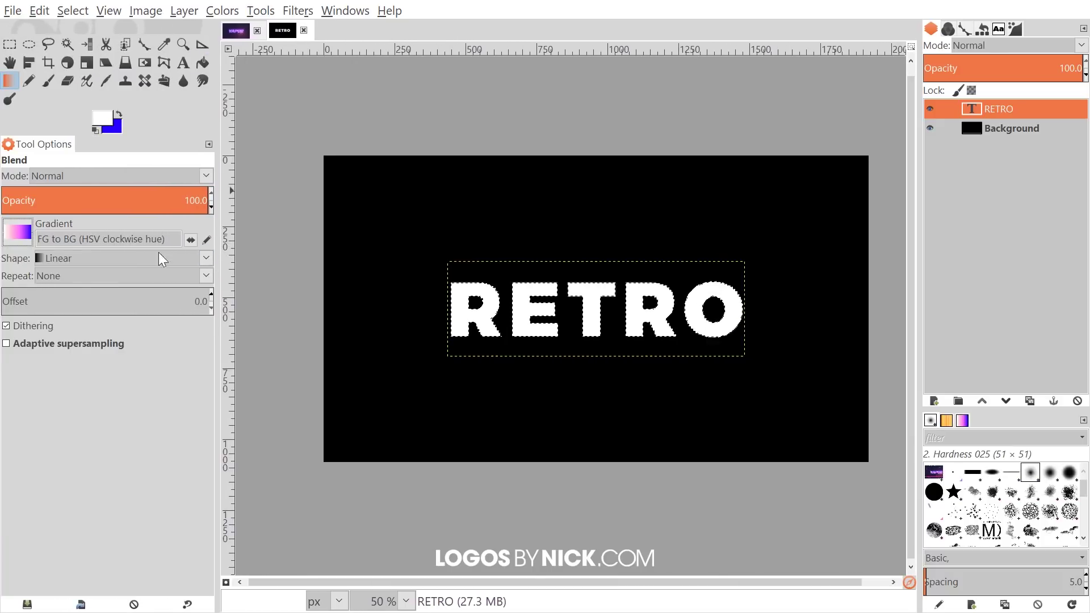
left_click(18, 232)
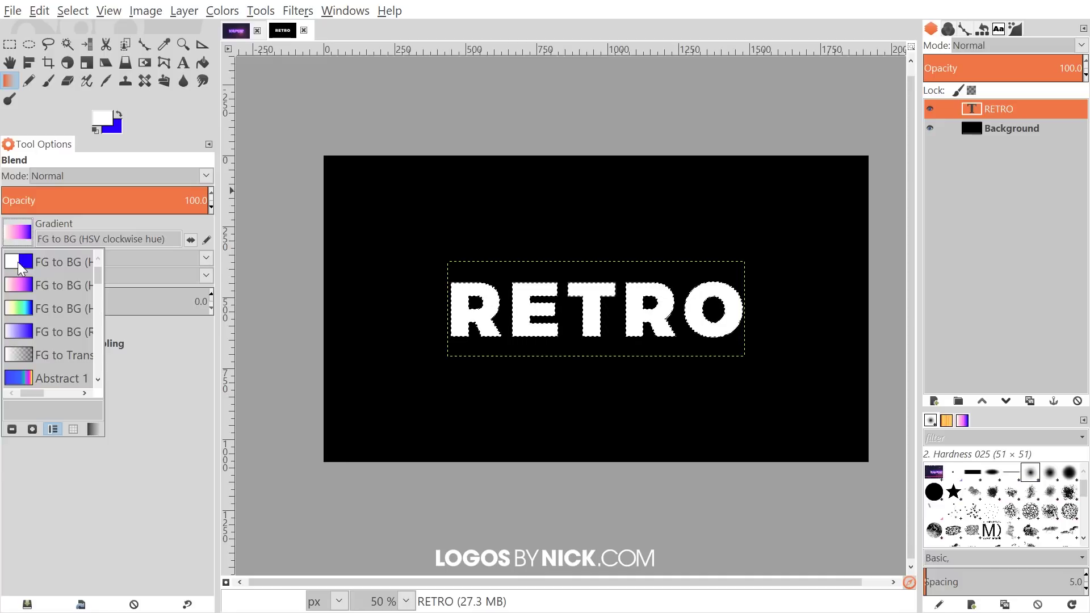
left_click(24, 332)
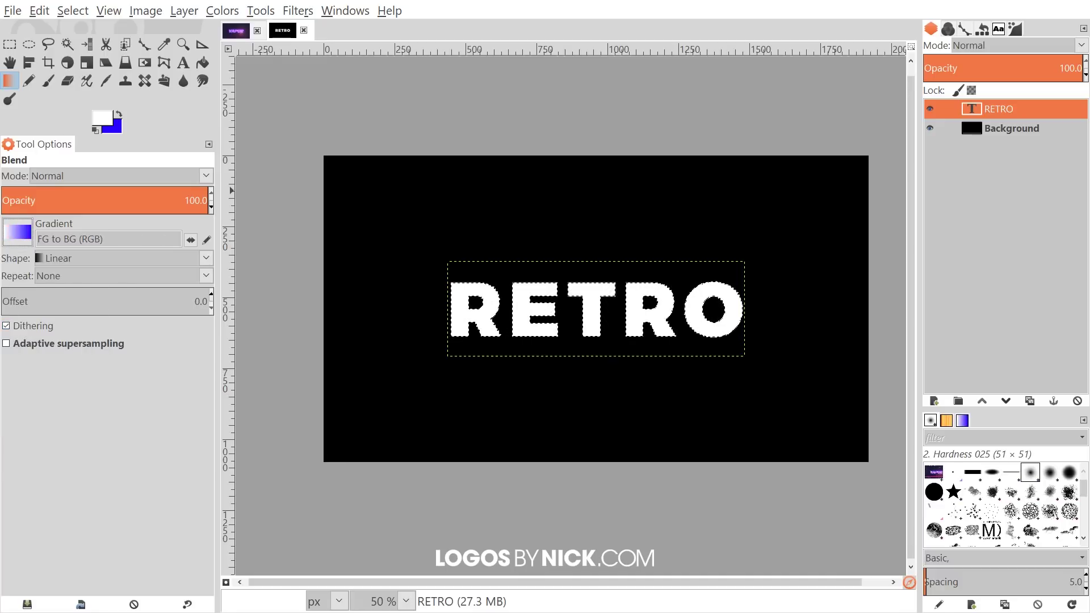
left_click(17, 239)
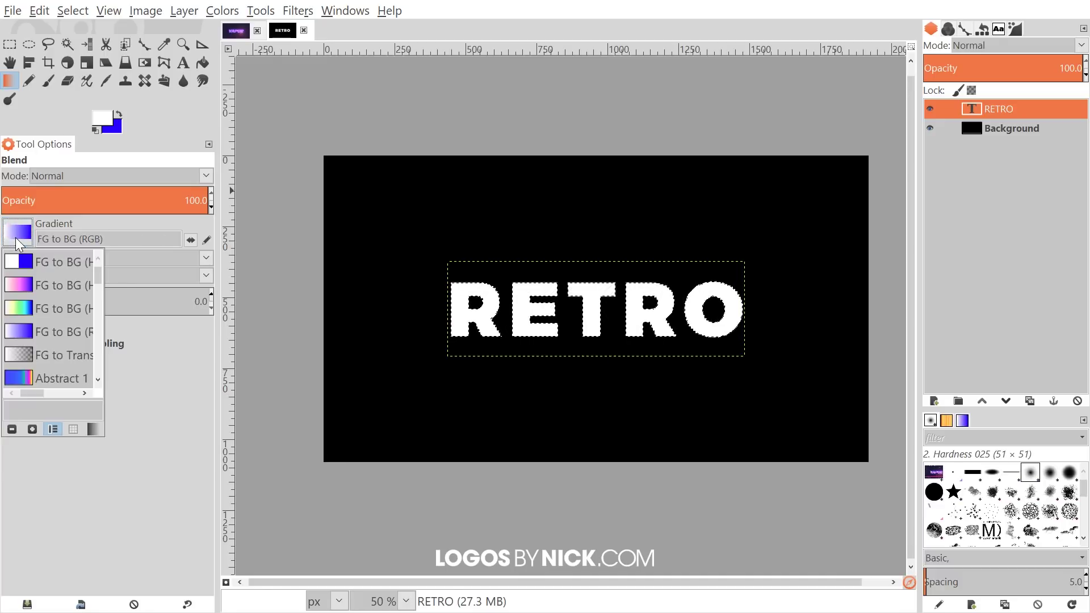
left_click(24, 285)
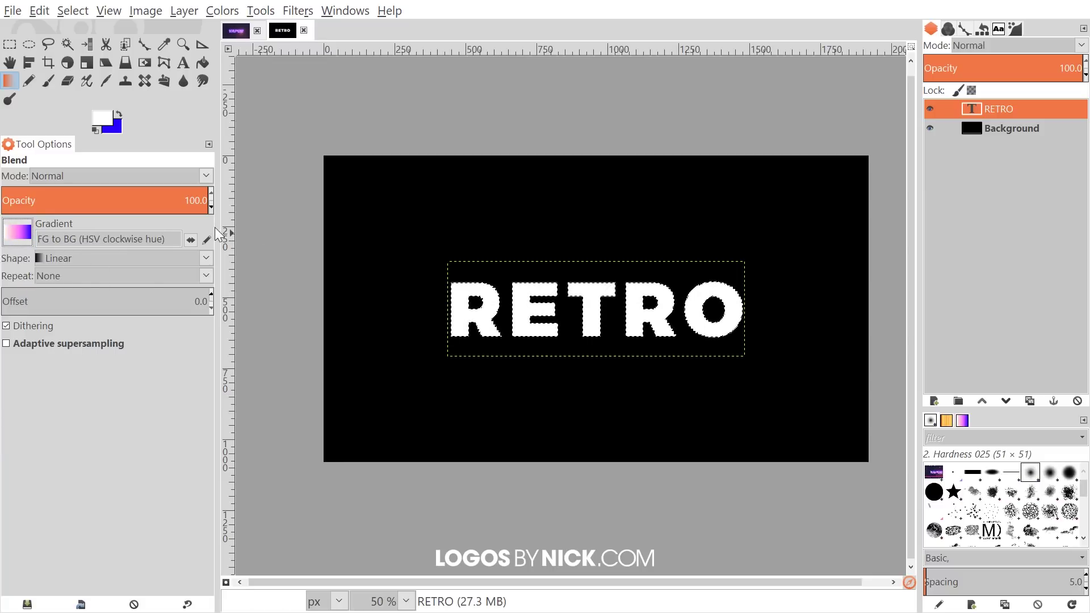
mouse_move(216, 229)
left_mouse_down()
mouse_move(184, 229)
mouse_move(207, 229)
left_mouse_up()
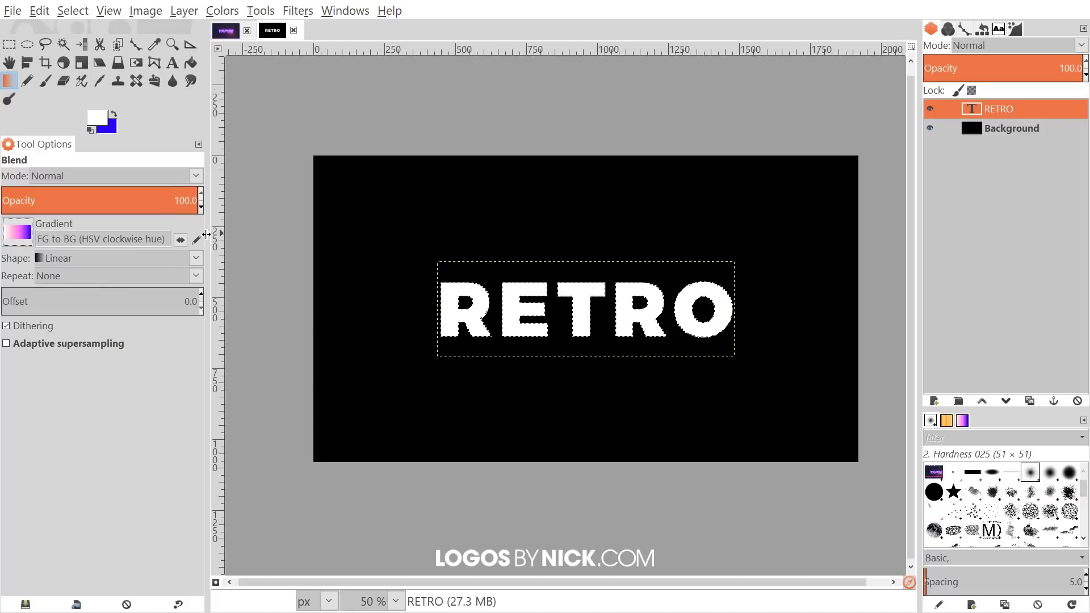
left_click(30, 240)
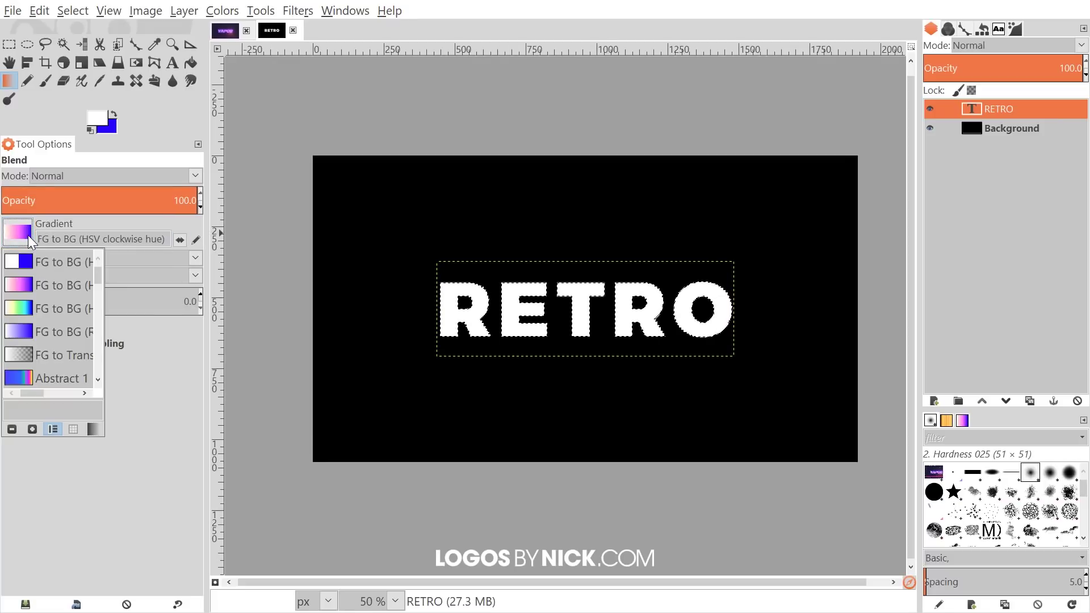
left_click(23, 334)
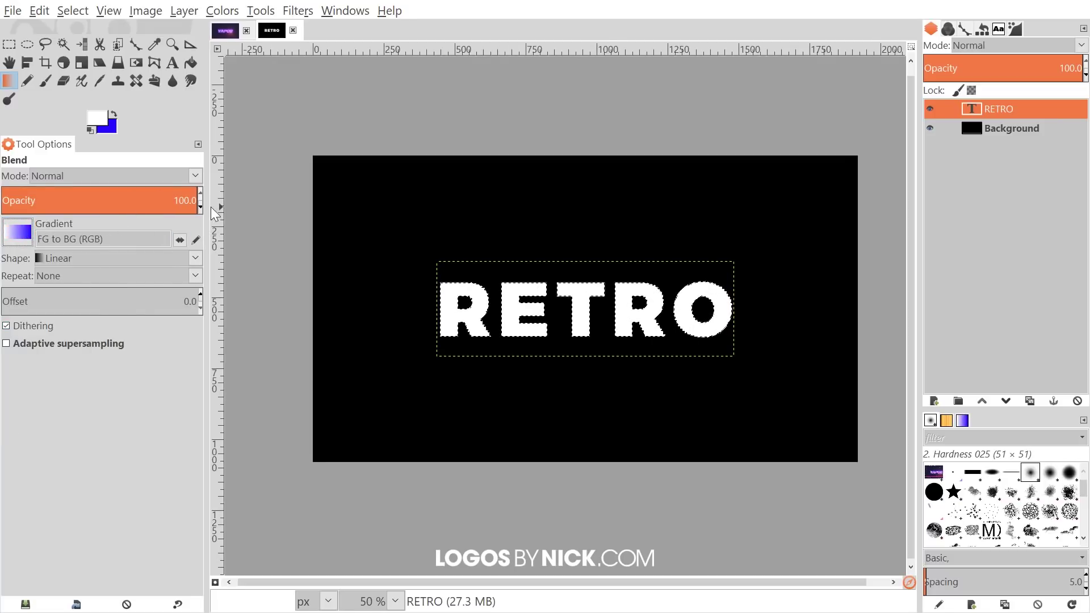
left_click_drag(207, 212, 142, 214)
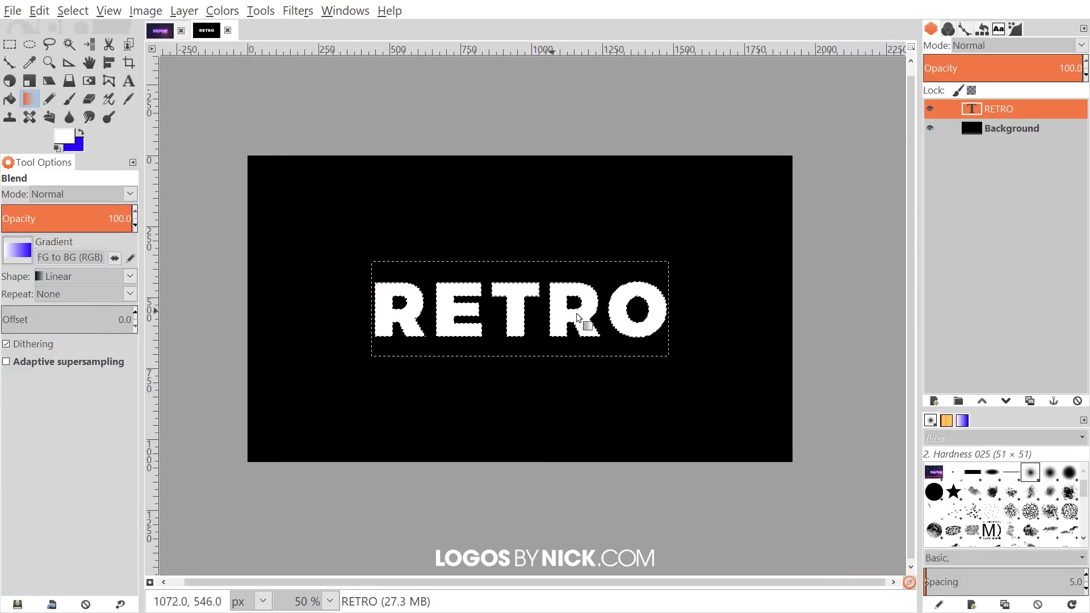
Try a white-to-blue gradient about 140 px long running upward across the full height of the RETRO letters, and undo it.
left_click_drag(446, 327, 448, 287)
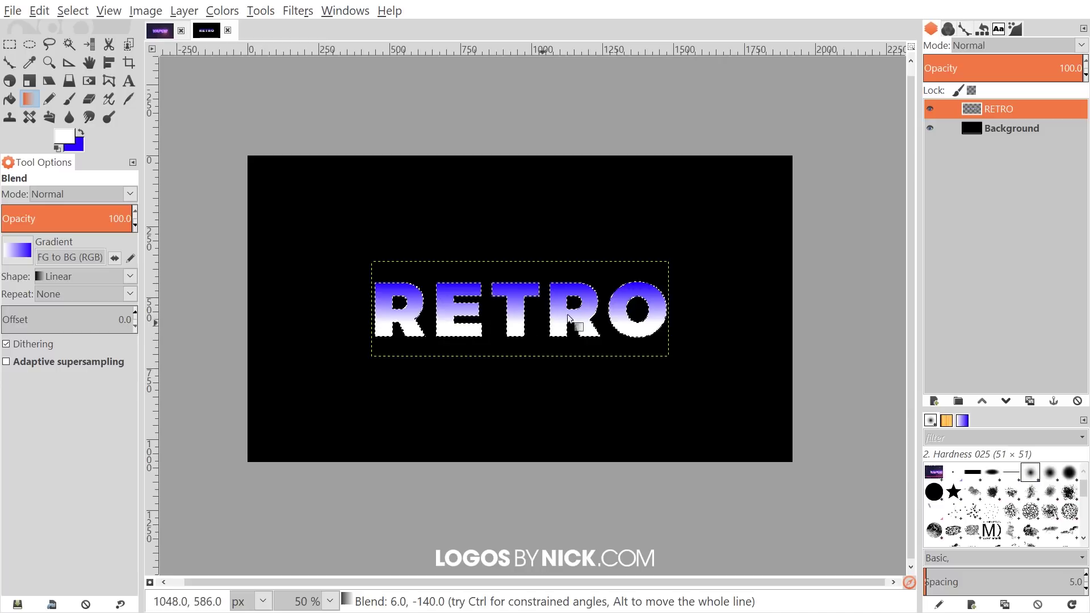
key("space")
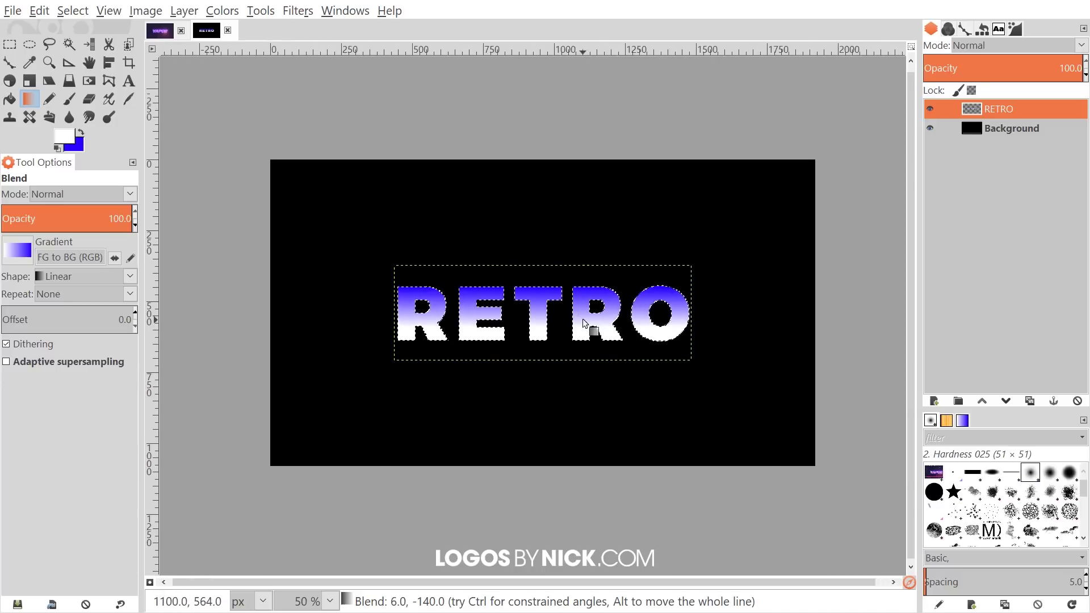
key("plus")
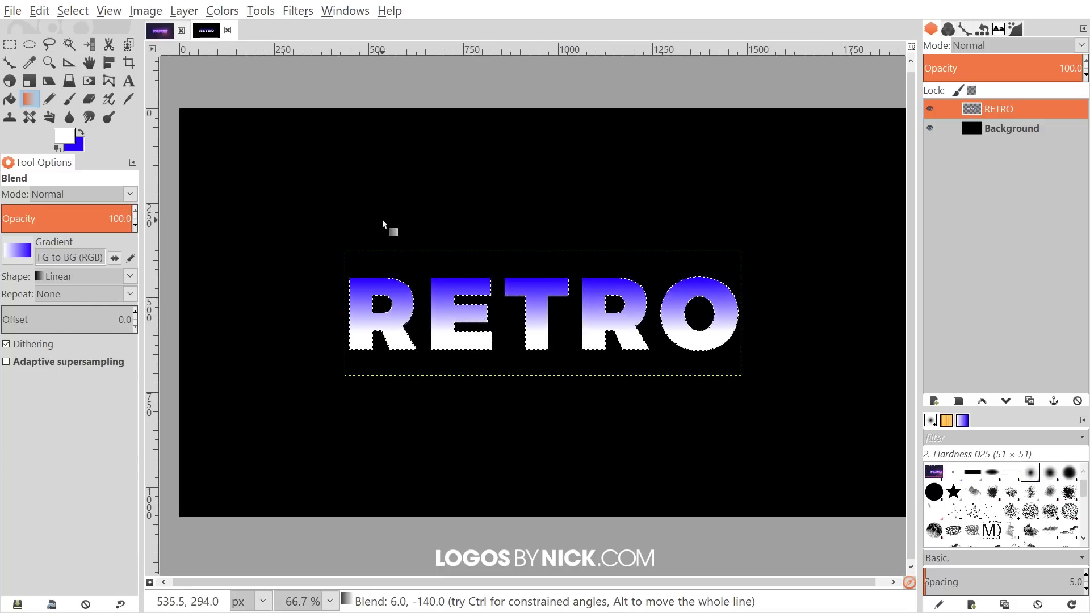
key("ctrl+z")
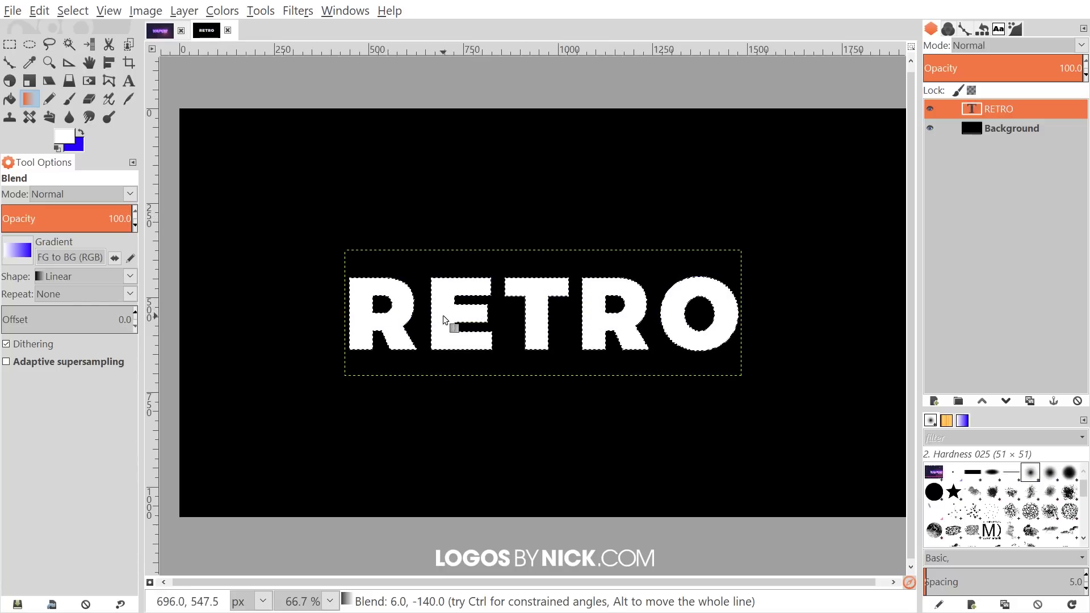
Fill the RETRO letters with a vertical gradient about 92 px long, white at mid-height to blue at the top edge, and deselect everything.
left_click_drag(445, 313, 446, 280)
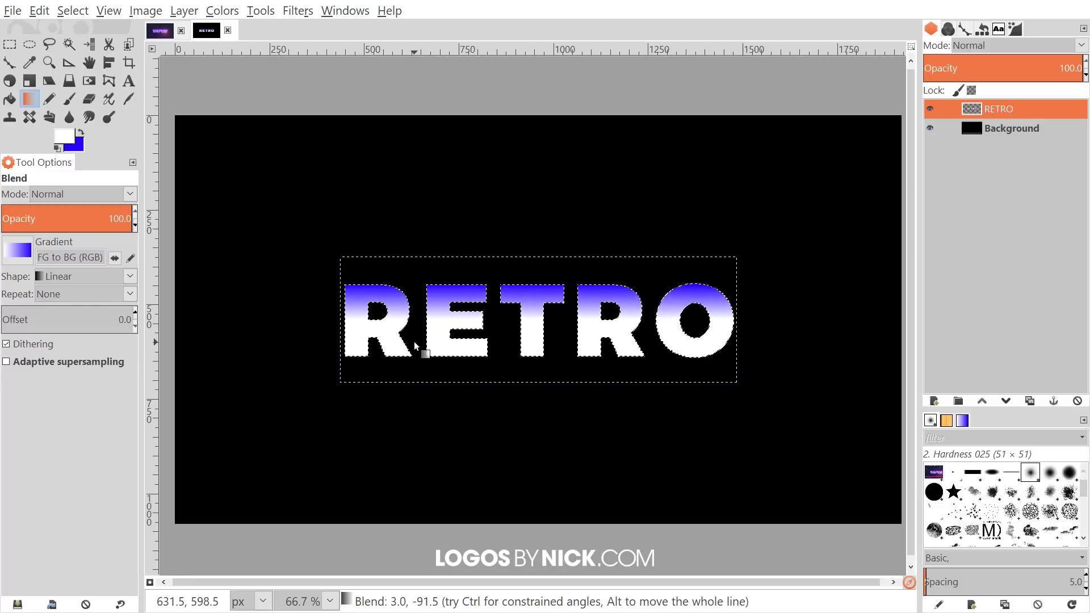
left_click(71, 13)
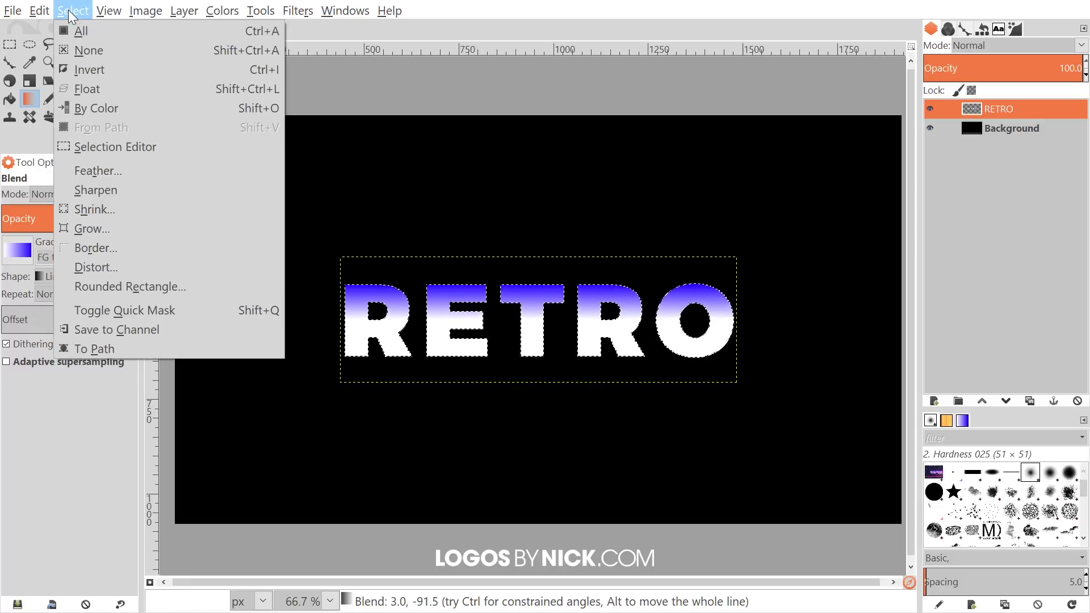
left_click(109, 49)
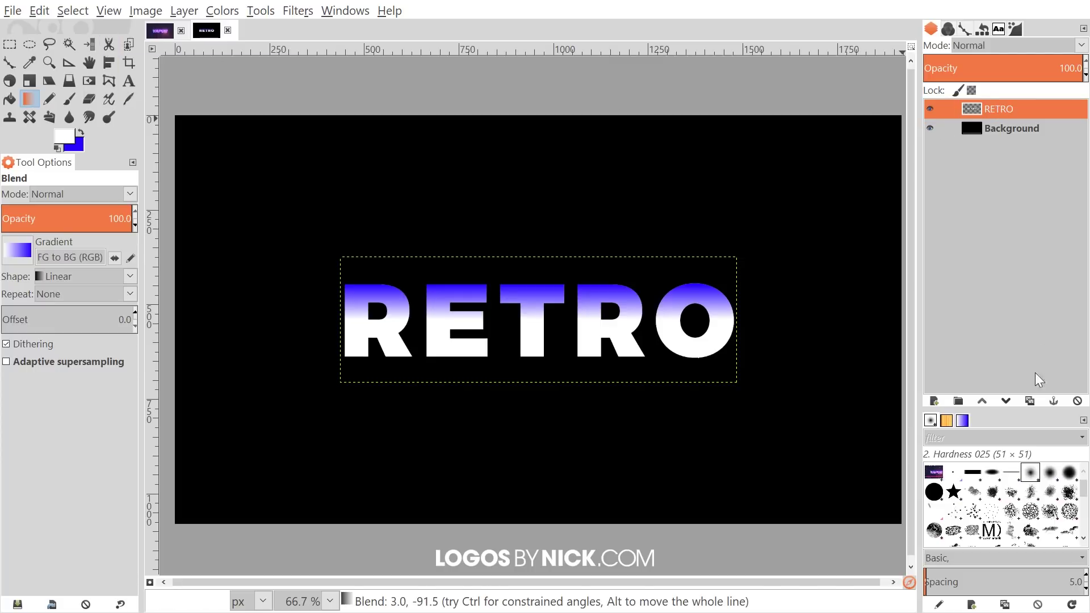
Duplicate the RETRO layer, clear the copy's upper half within a rectangular selection of about 1498 × 312 px, and deselect everything.
left_click(1029, 402)
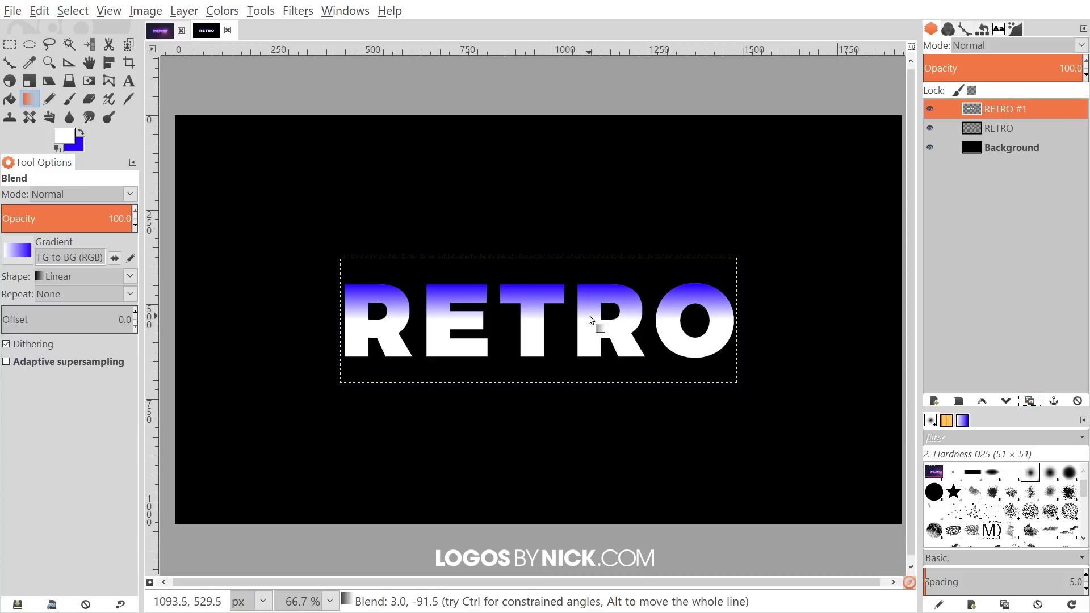
left_click(9, 45)
left_click_drag(272, 204, 839, 322)
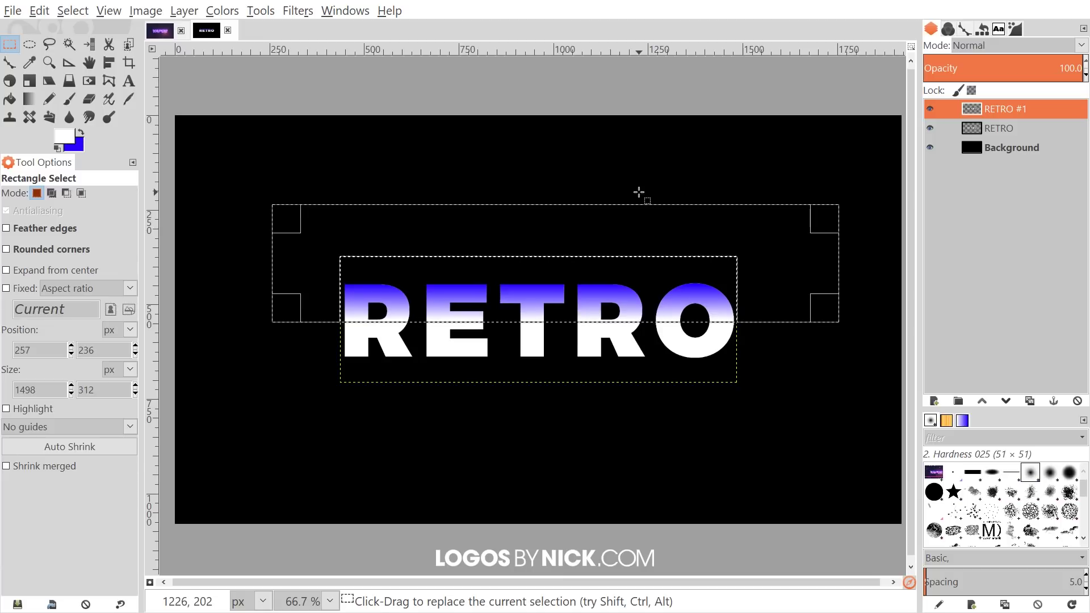
left_click(40, 10)
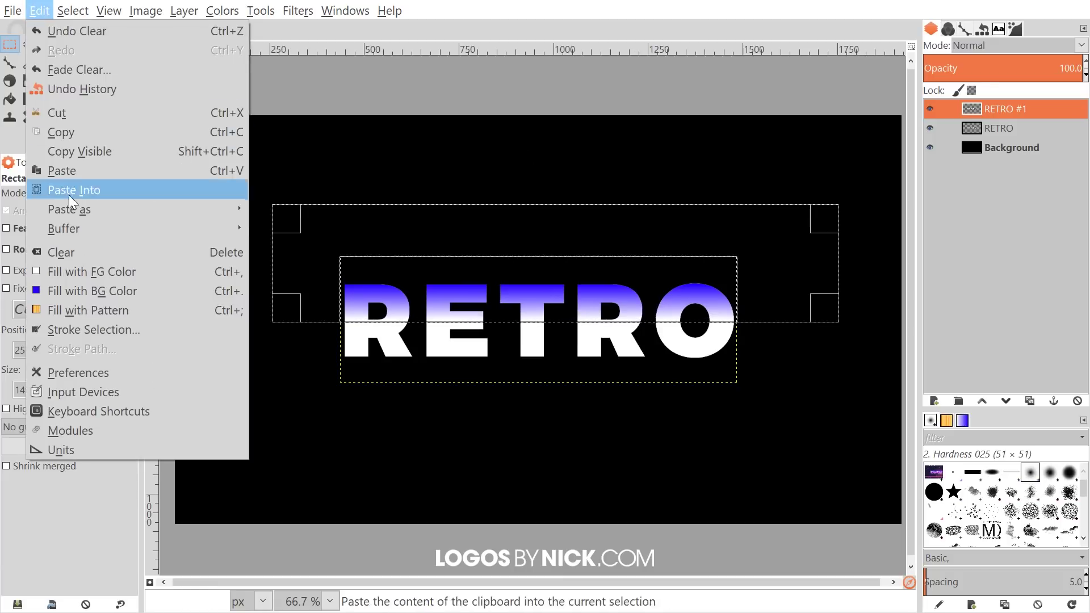
left_click(39, 10)
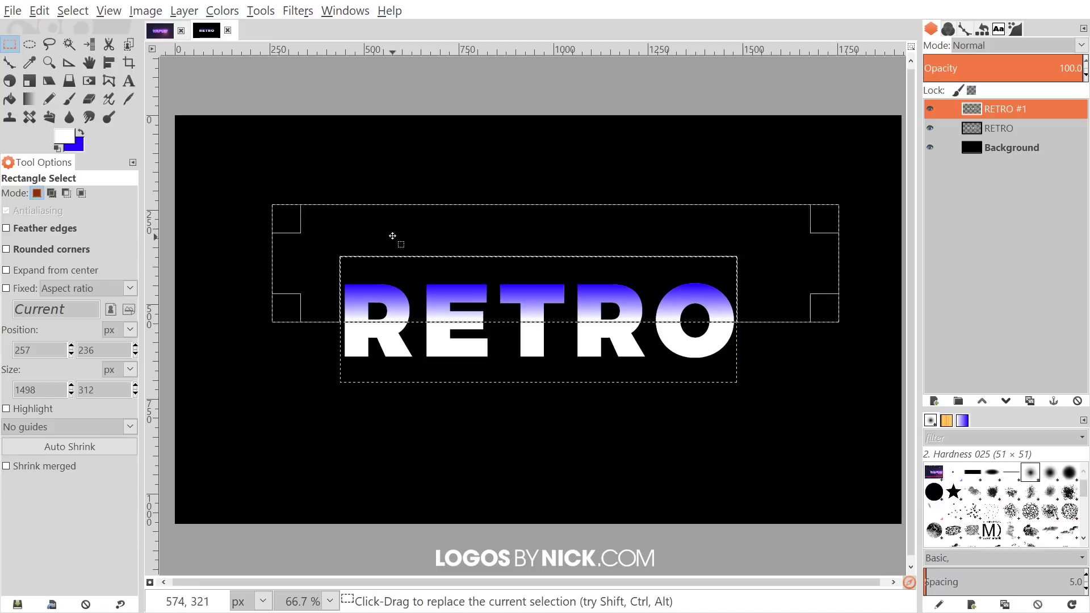
left_click(77, 8)
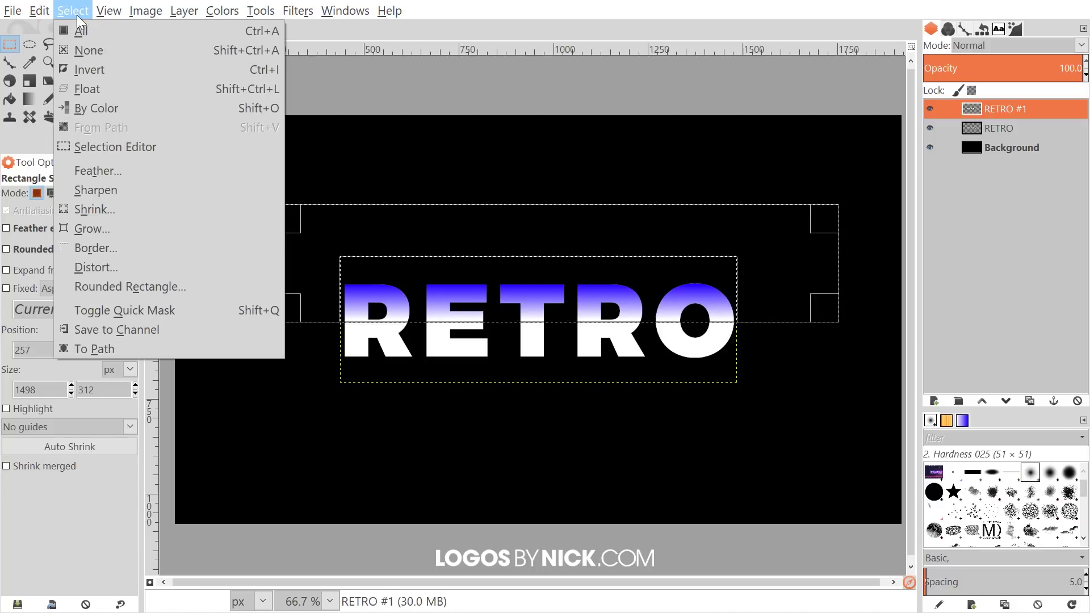
left_click(98, 47)
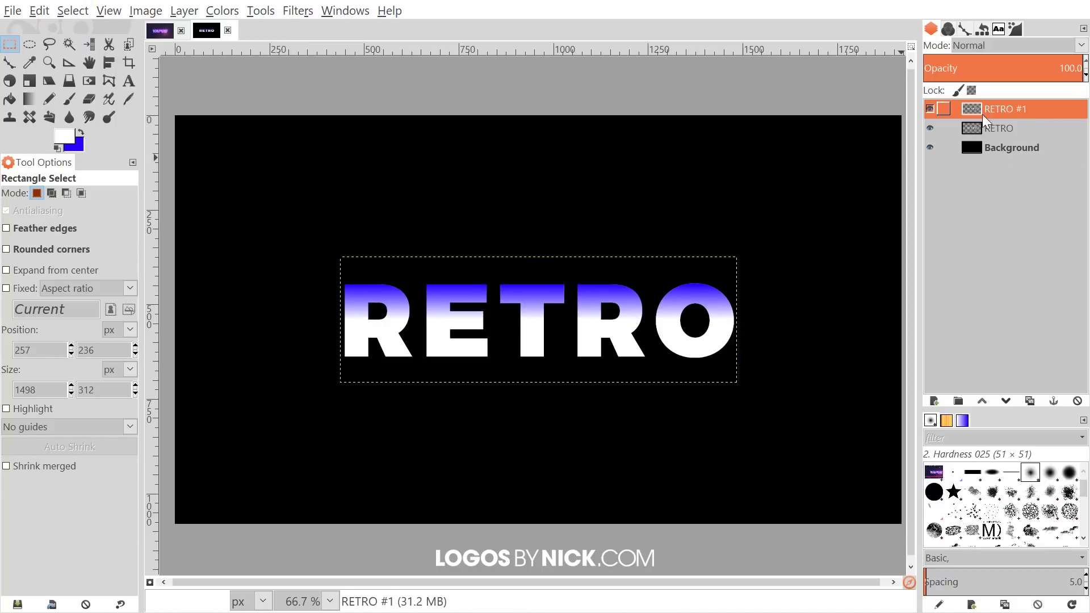
Create a selection from the duplicate layer's alpha and set the Blend gradient to FG to BG (HSV clockwise hue).
right_click(1015, 116)
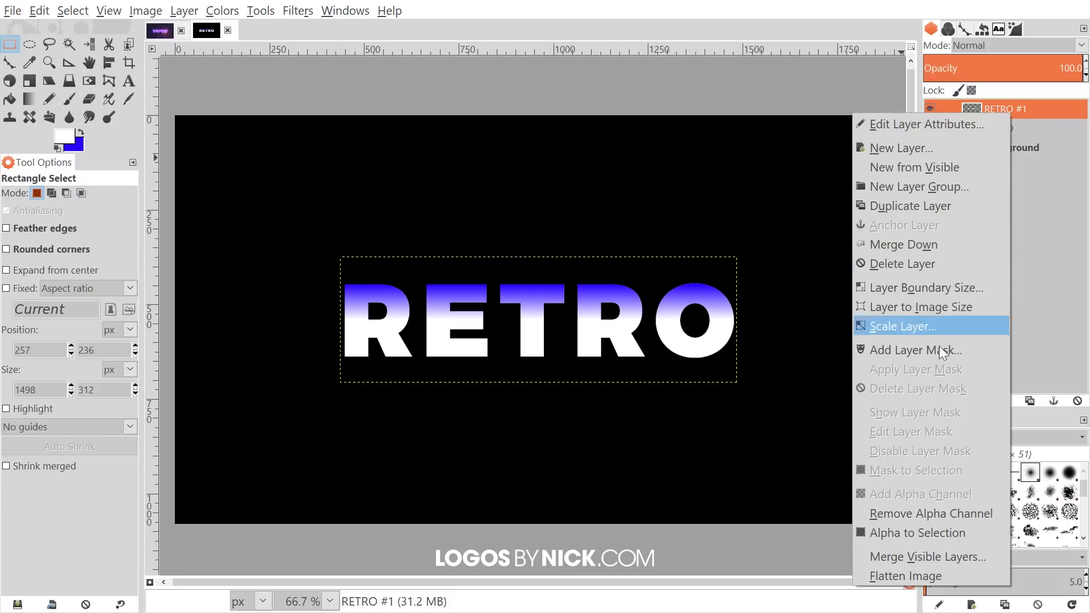
left_click(893, 533)
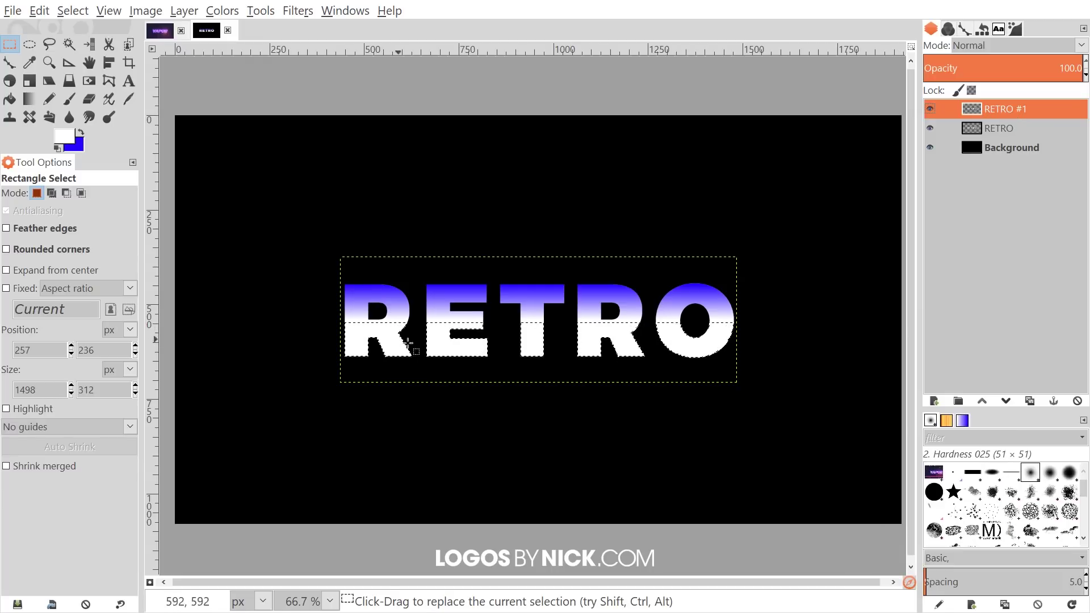
left_click(28, 99)
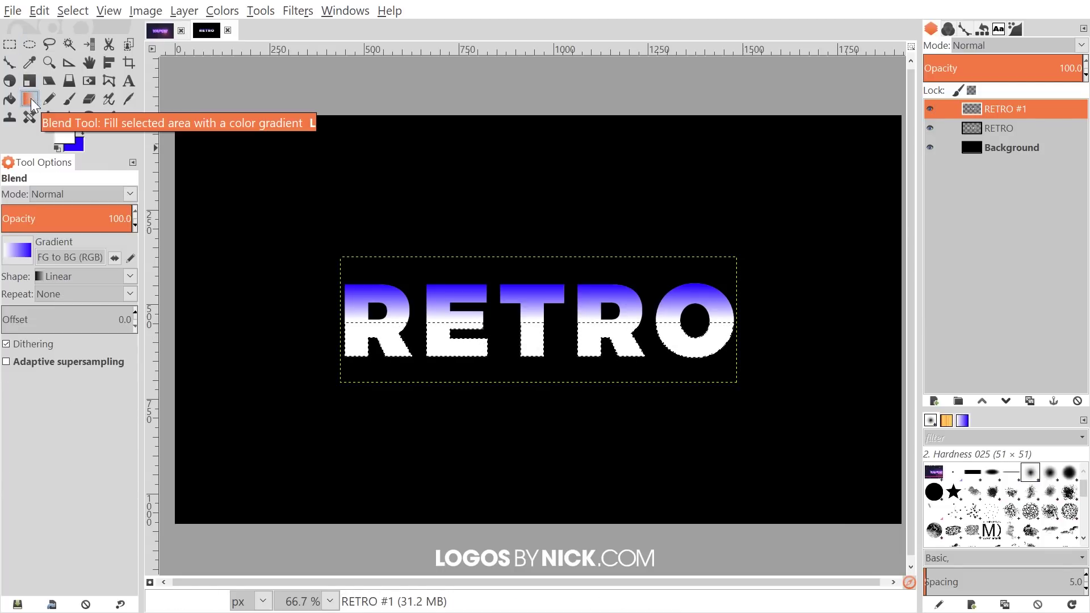
left_click(19, 255)
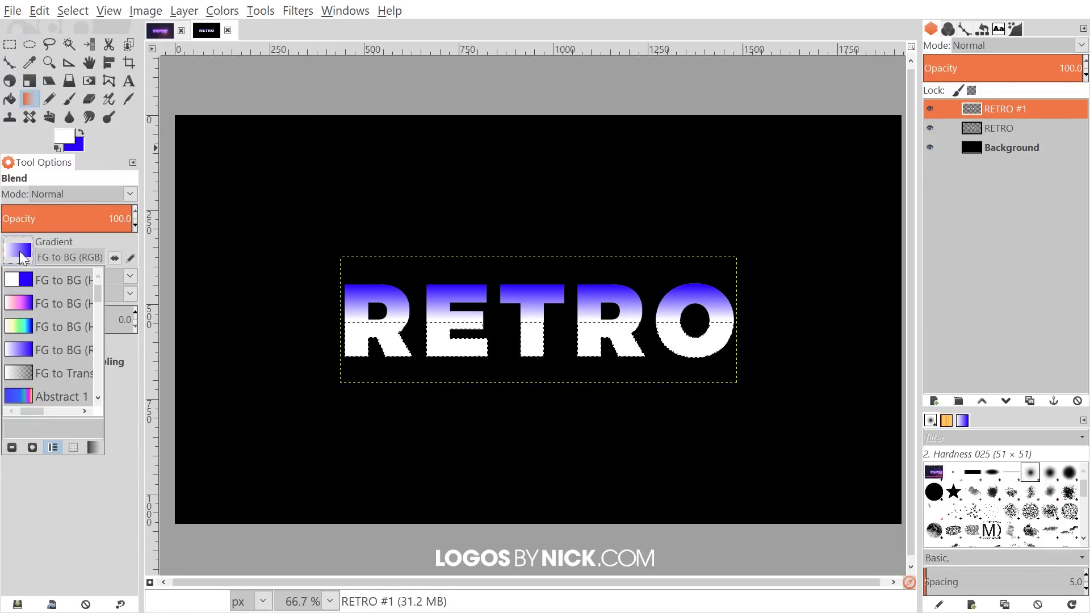
left_click(26, 302)
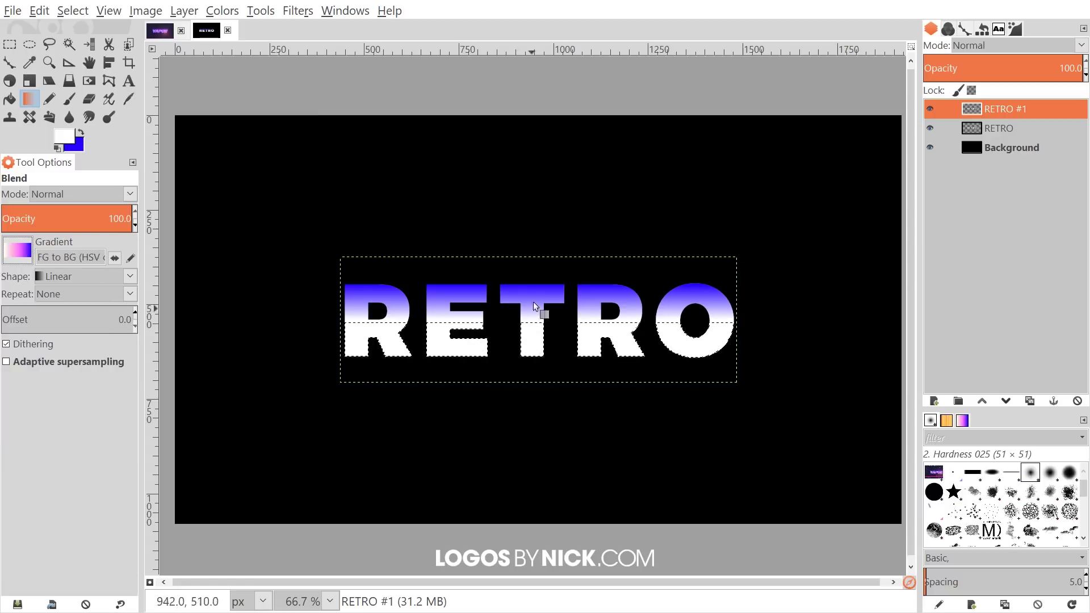
Fill the lower half of the letters with an upward gradient about 84 px long, from white at the base to blue mid-letter, and deselect everything.
left_click_drag(391, 353, 393, 329)
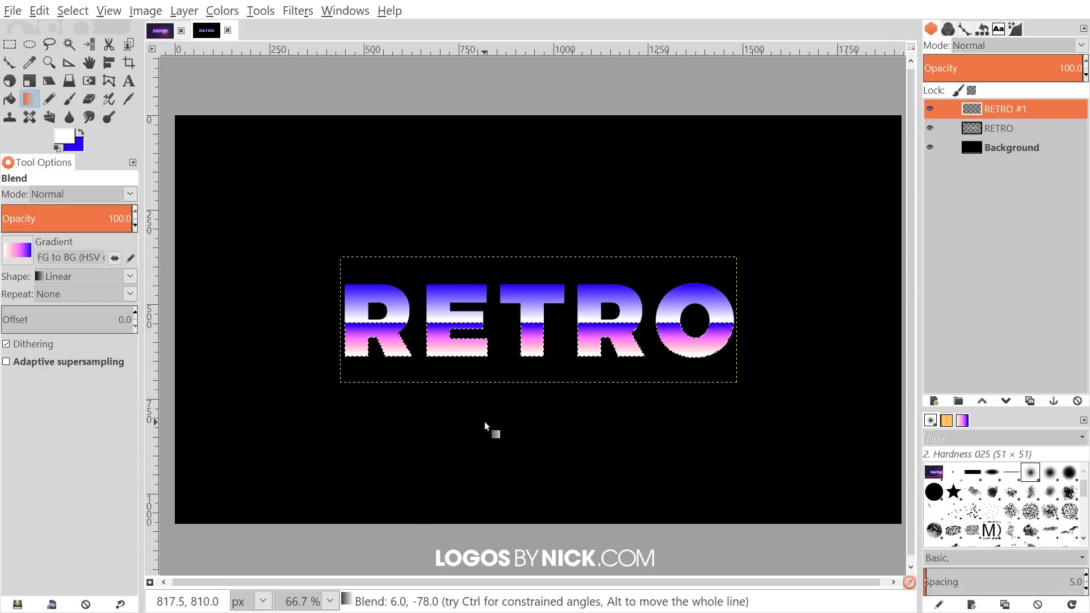
left_click_drag(390, 355, 393, 322)
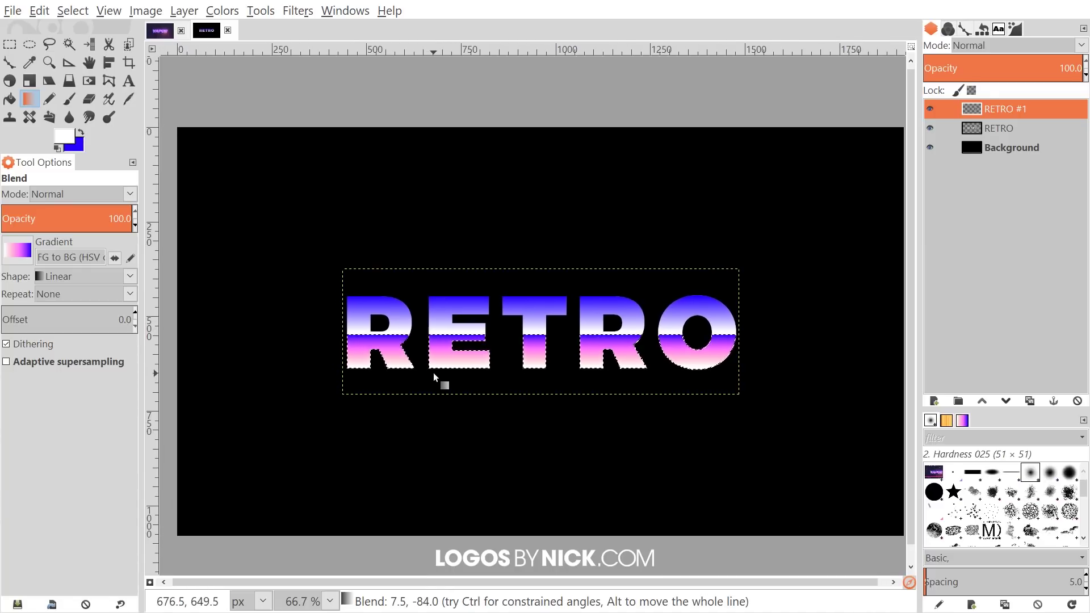
left_click(73, 11)
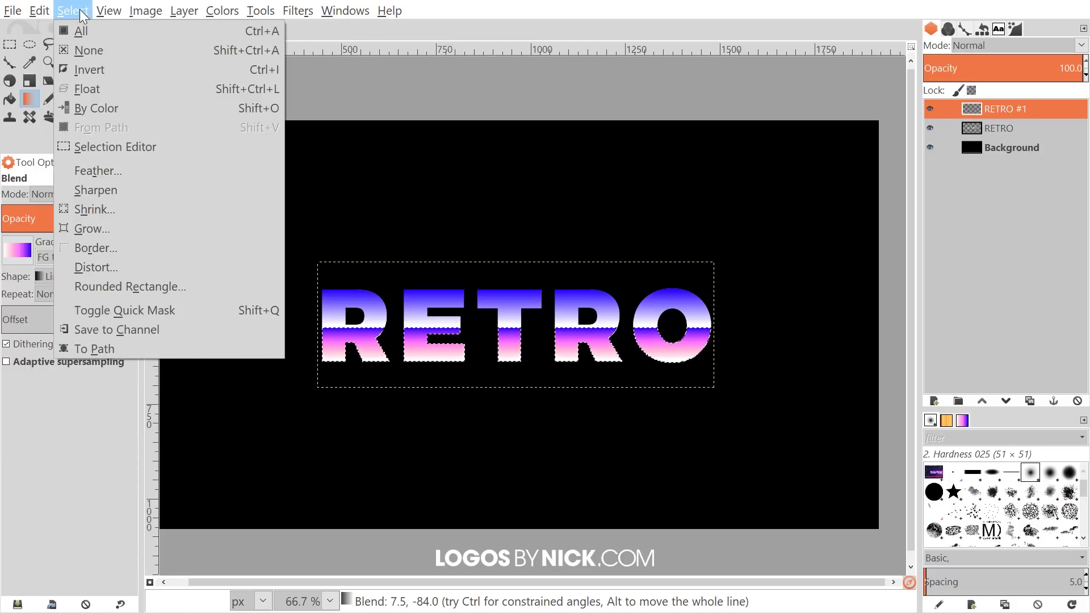
left_click(90, 49)
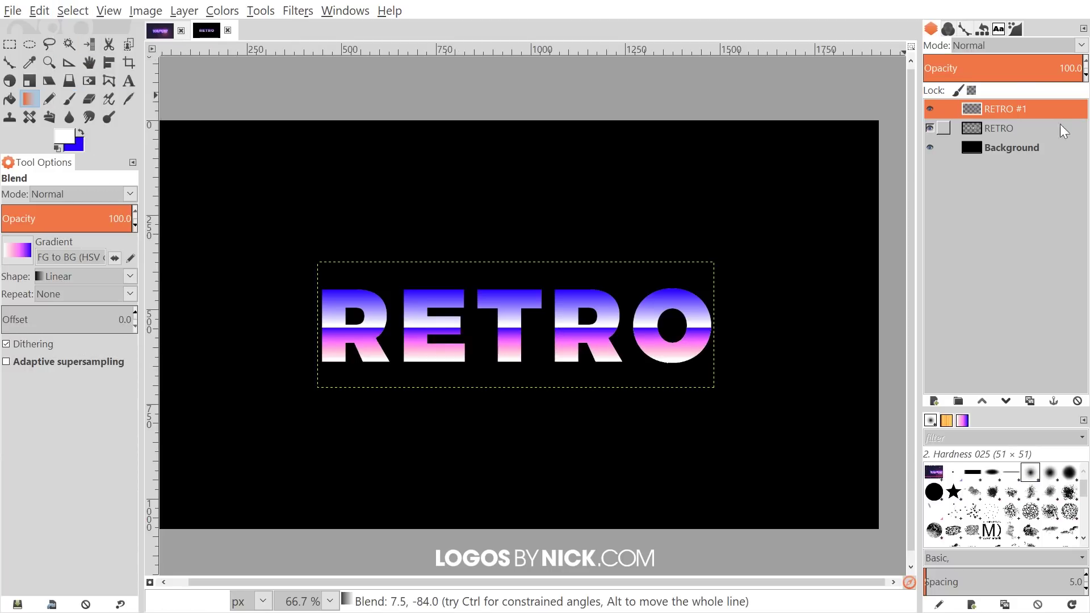
Create a selection around the full letters from the original RETRO layer's alpha.
left_click(997, 129)
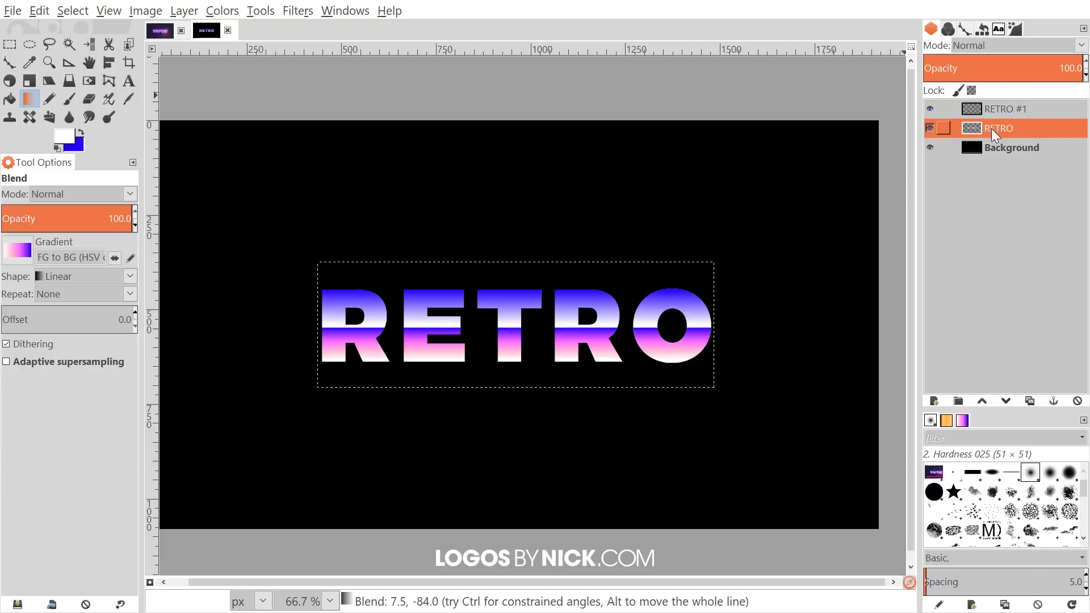
right_click(1022, 132)
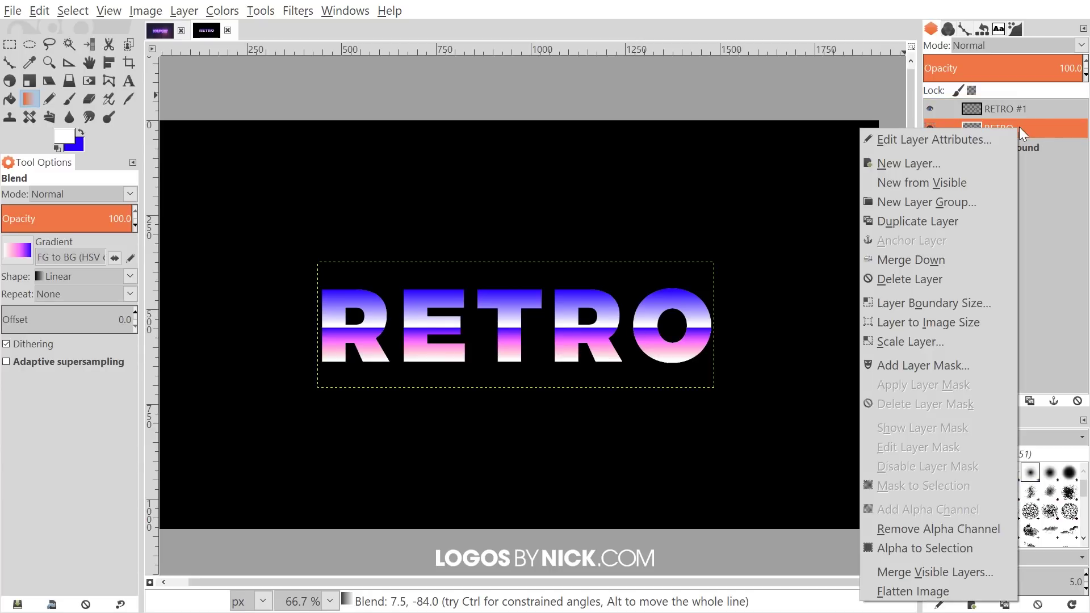
left_click(926, 547)
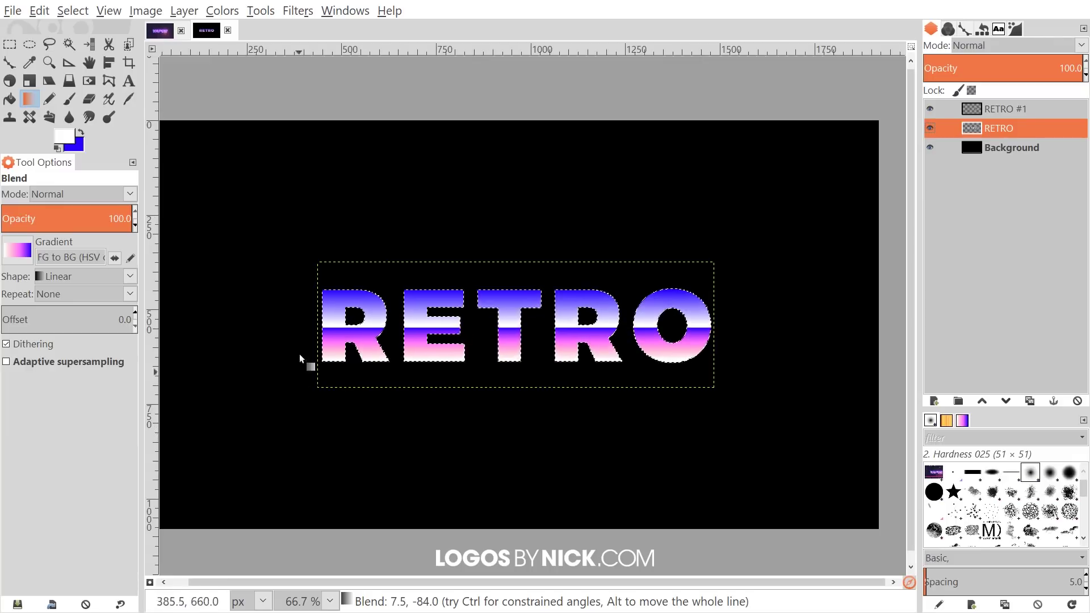
Add a new 1920 × 1080 px transparent layer directly above the Background layer, keeping the letter selection active.
left_click(1010, 149)
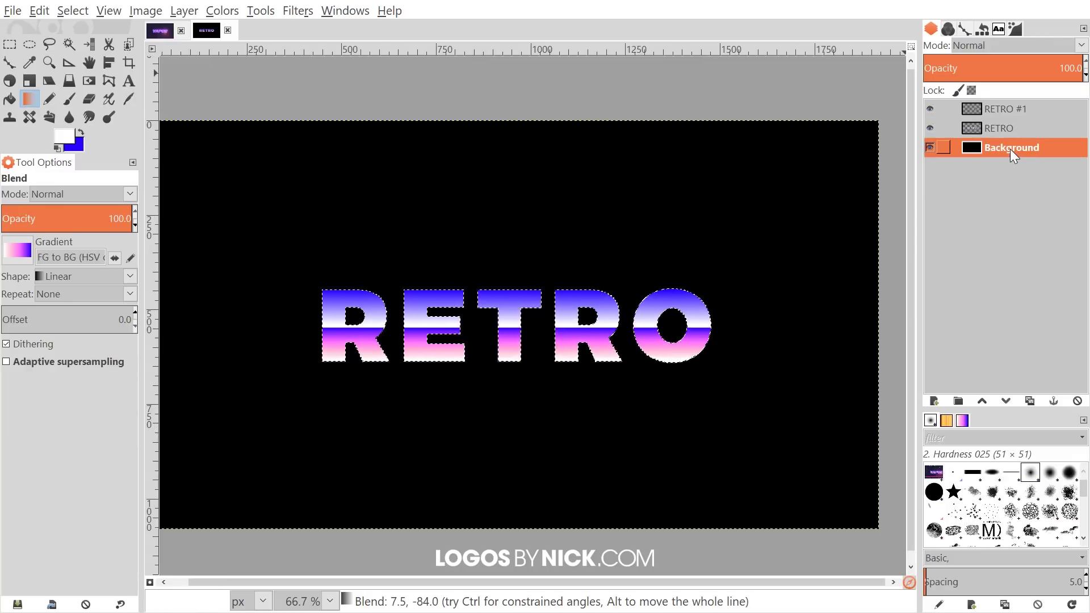
left_click(938, 400)
left_click_drag(929, 283, 831, 173)
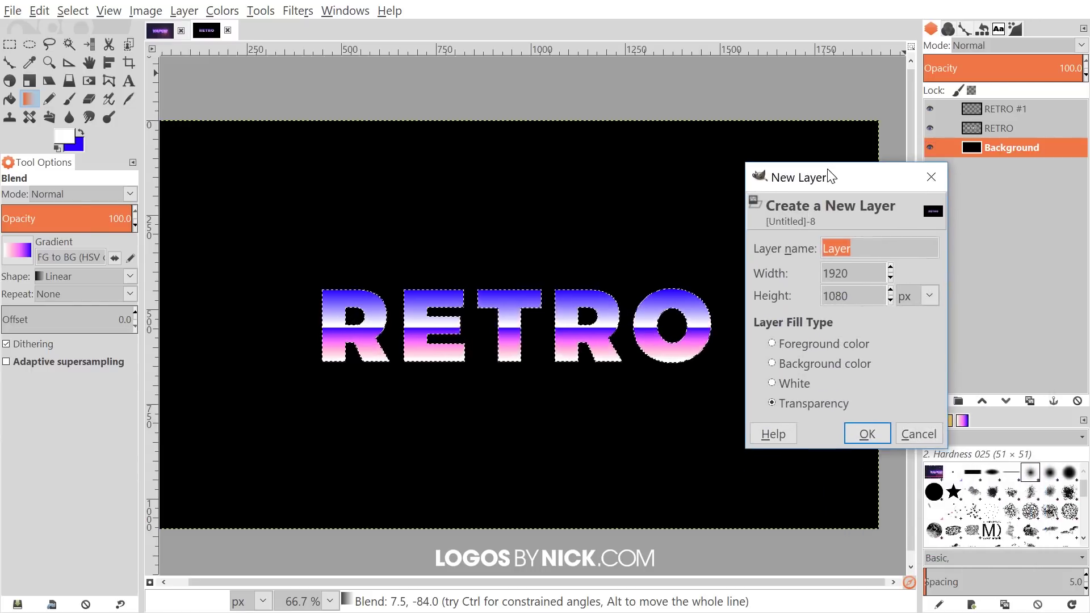
left_click(868, 434)
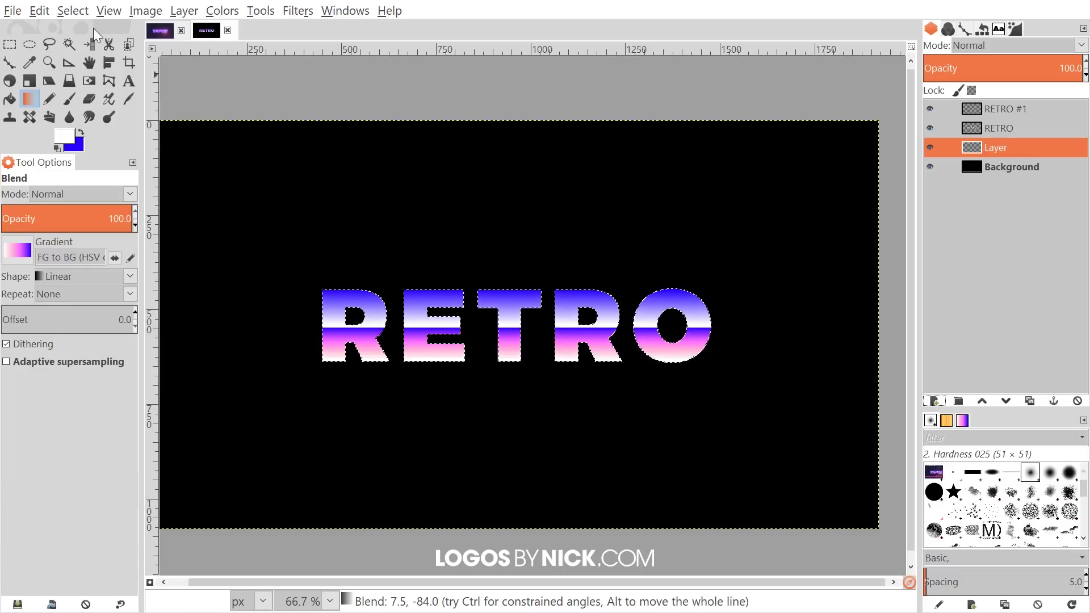
Grow the selection around the RETRO letters by 6 px.
left_click(72, 11)
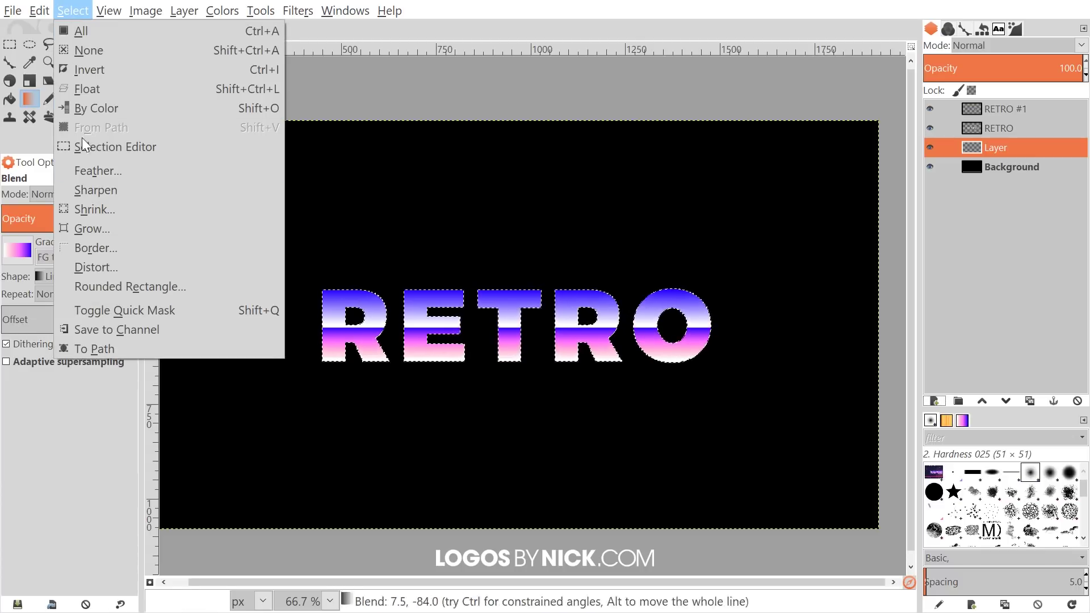
left_click(91, 228)
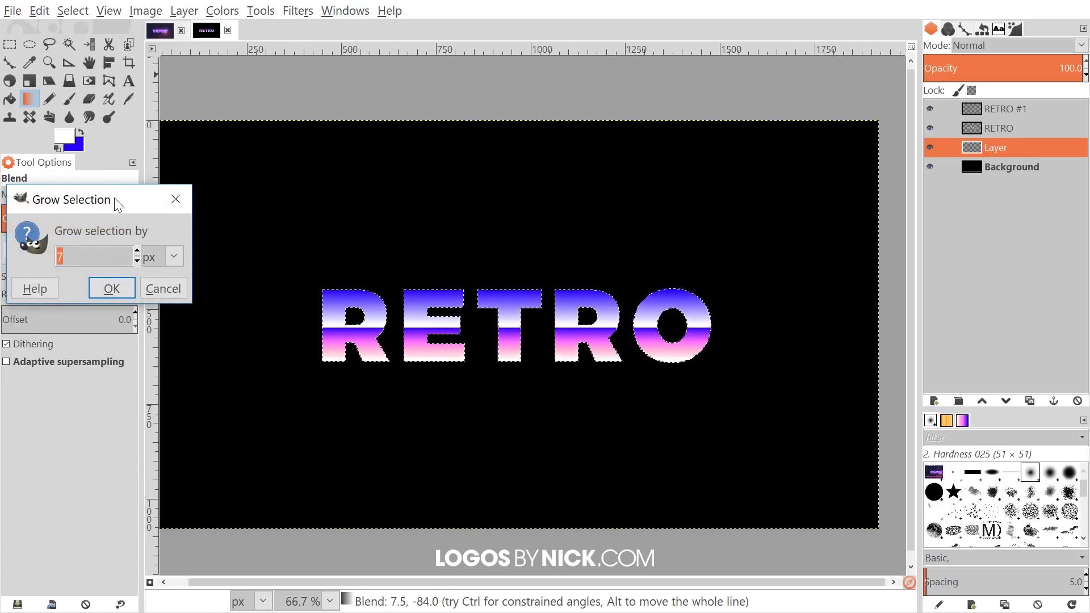
left_click_drag(118, 205, 228, 146)
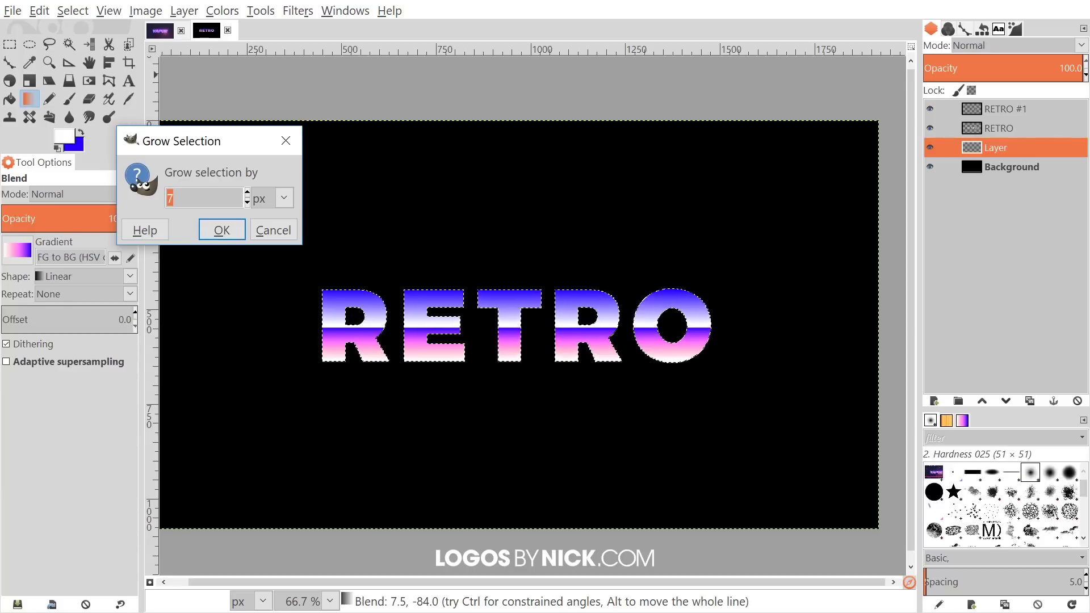
left_click(217, 230)
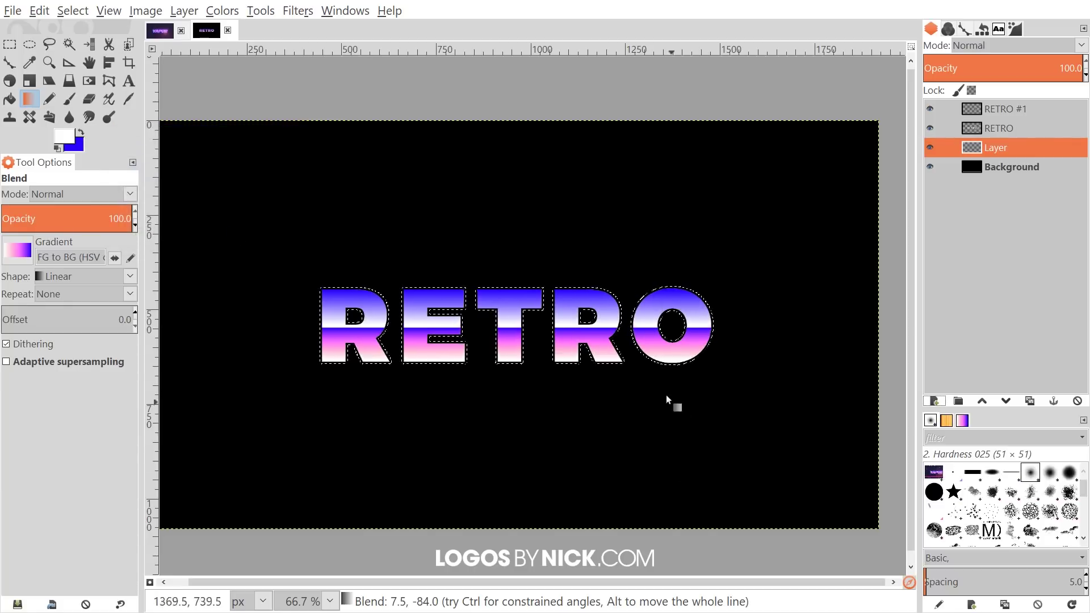
Fill the grown selection with a downward linear gradient about 82 px long, from white at the letter tops to blue below, as an outline.
scroll(550, 386, "up", 1)
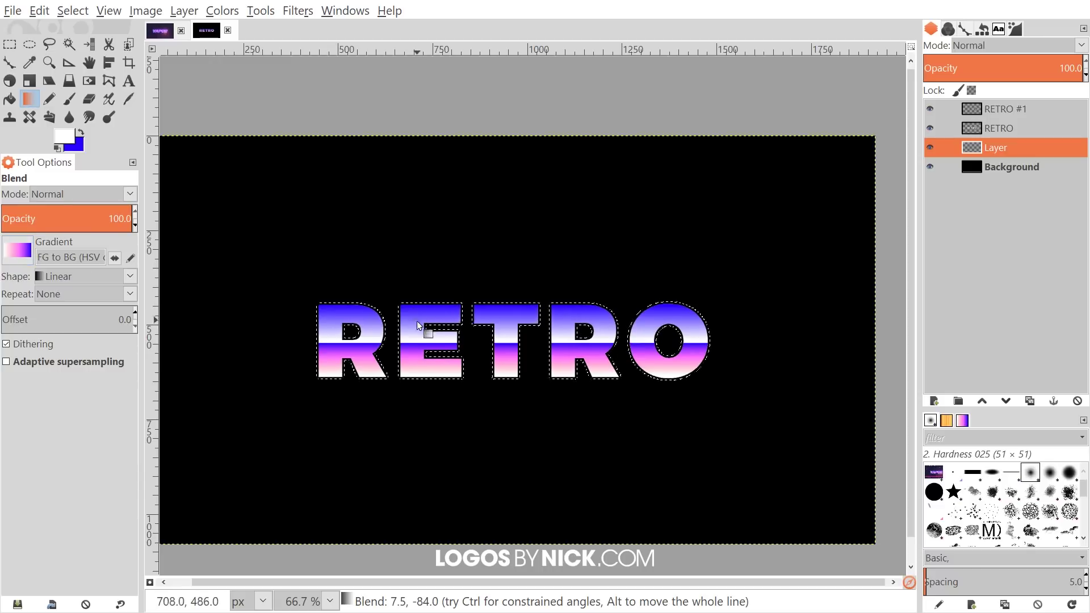
left_click_drag(409, 322, 411, 377)
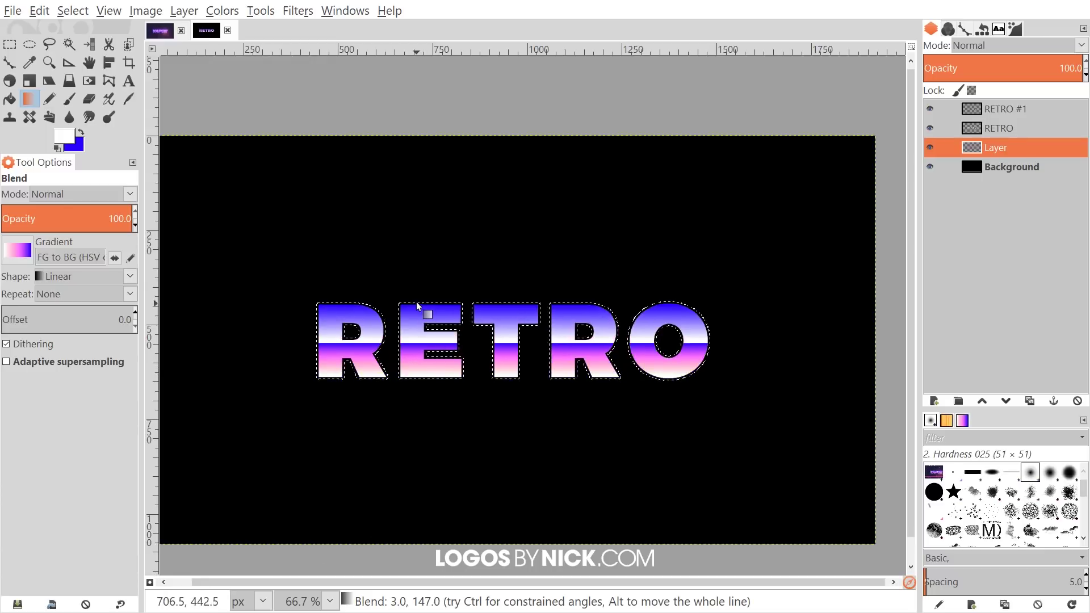
left_click_drag(413, 309, 415, 378)
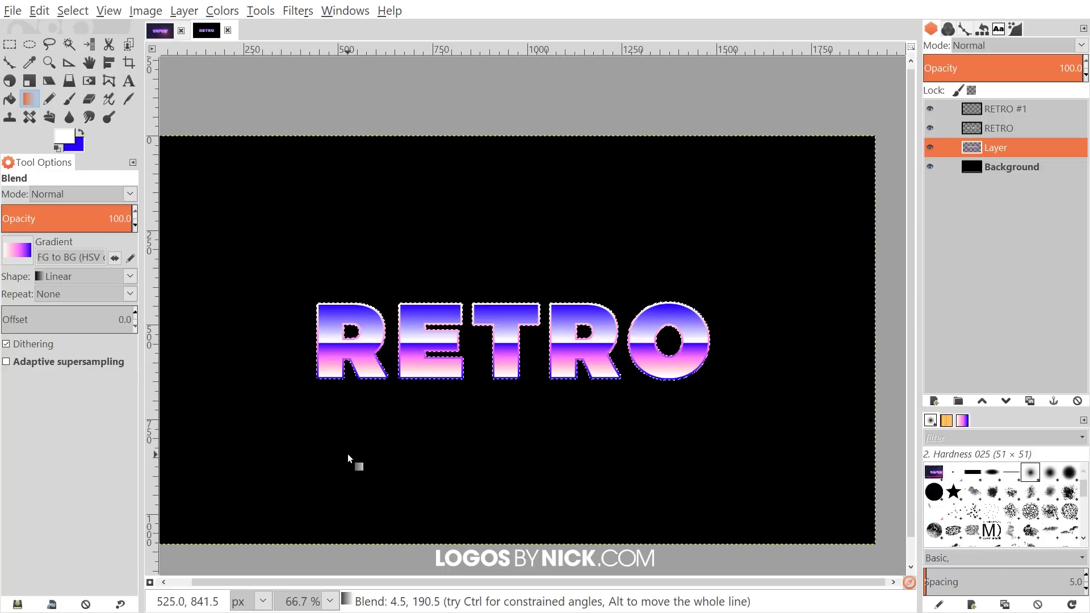
left_click_drag(407, 325, 411, 358)
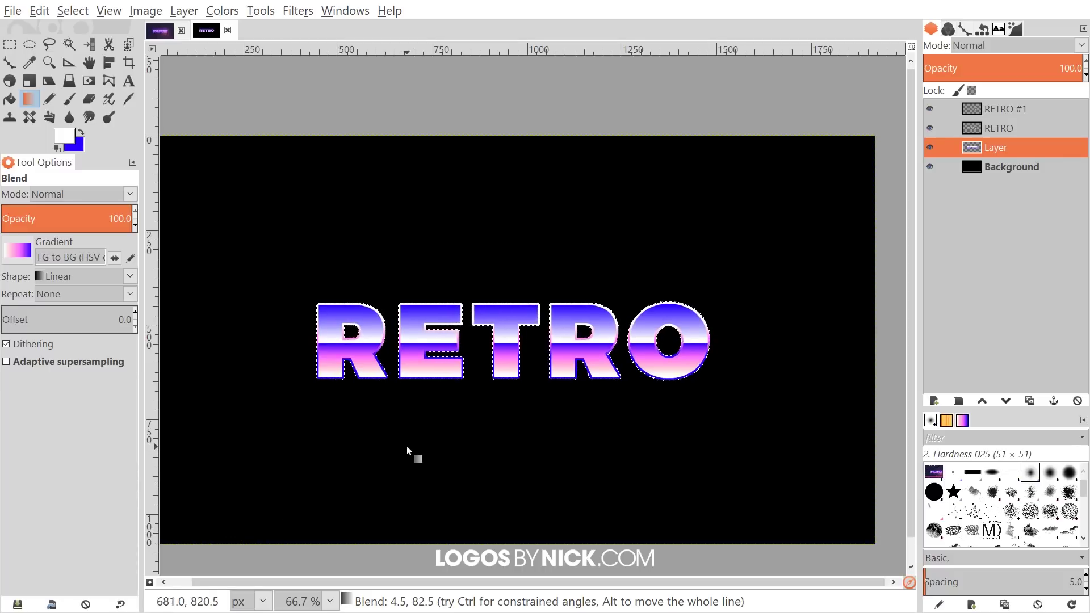
Grow the selection around the gradient outline by another 6 px.
left_click(74, 10)
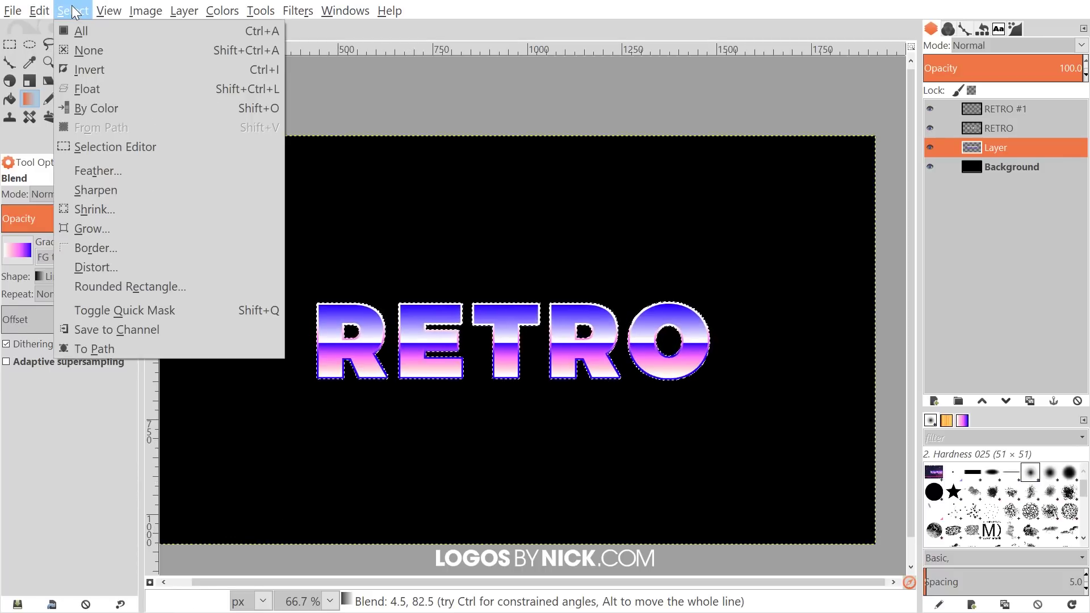
left_click(119, 235)
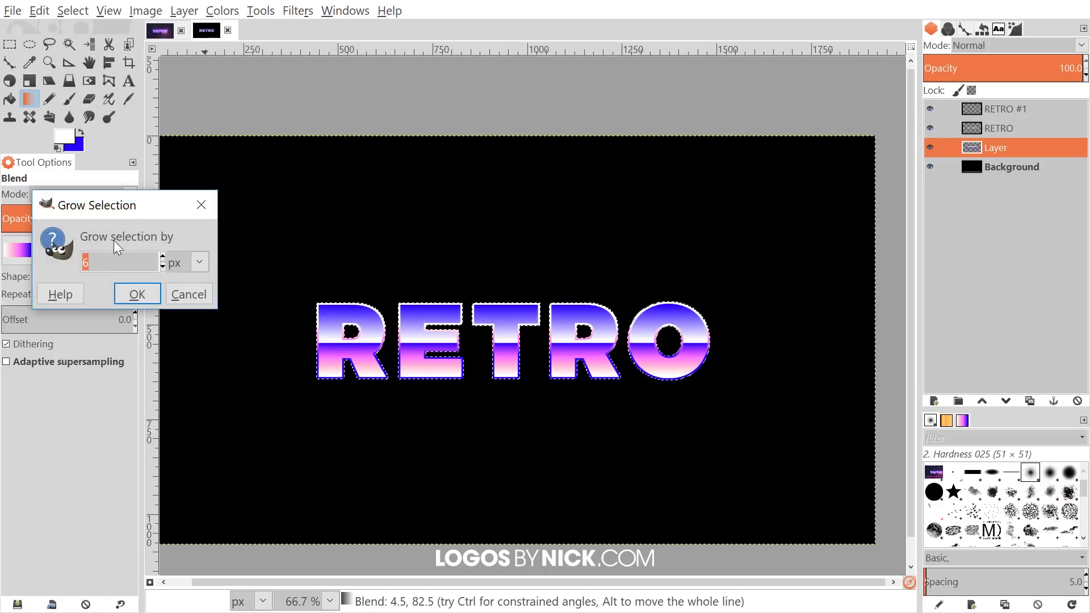
left_click(135, 301)
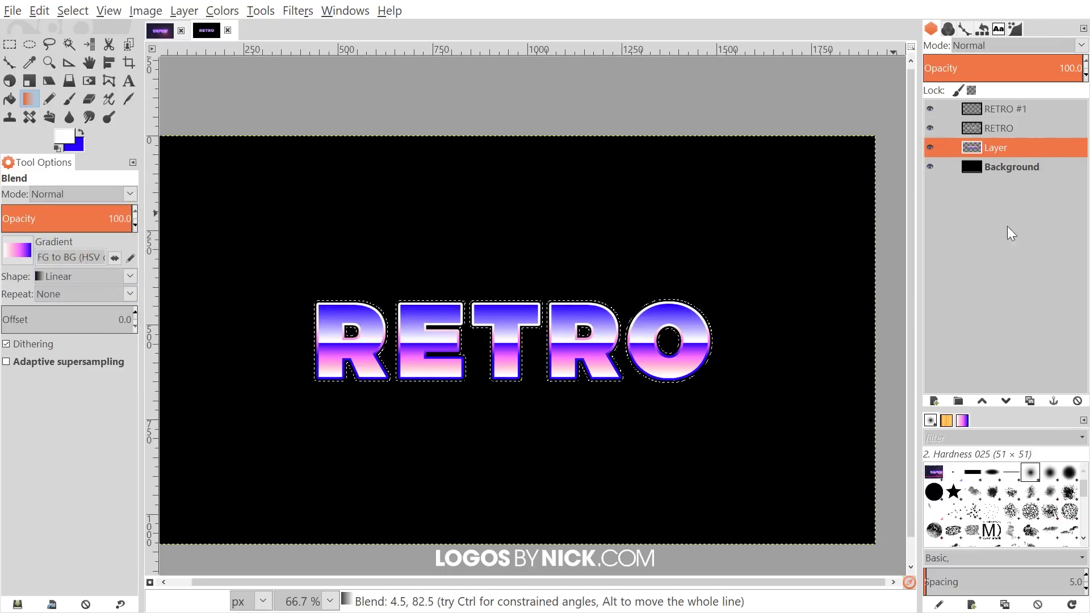
Add a second 1920 × 1080 px transparent layer between the Background and the gradient outline layer.
left_click(1010, 167)
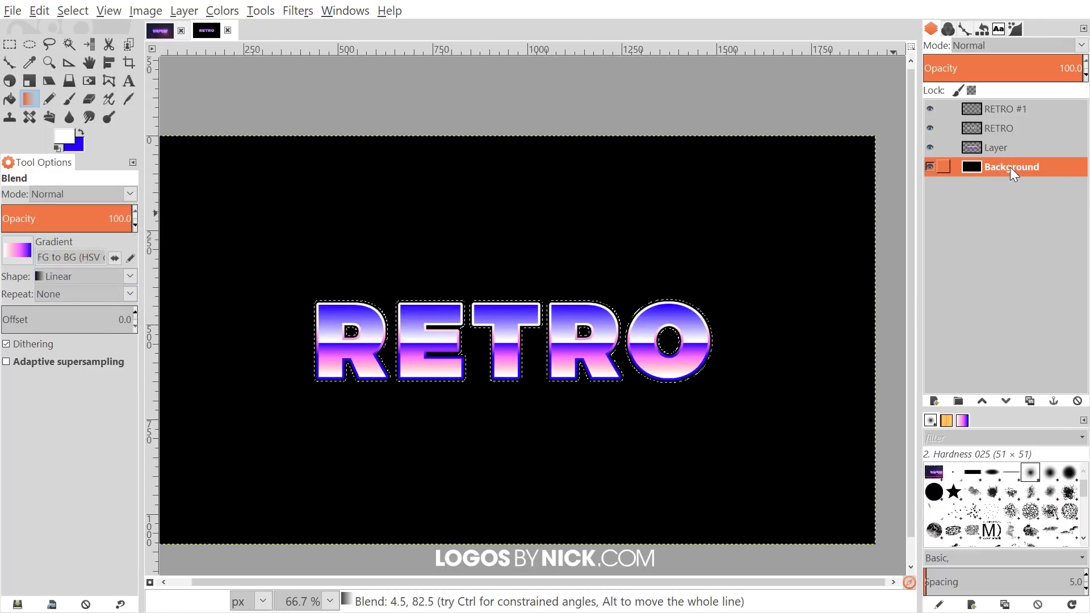
left_click(934, 400)
left_click(910, 518)
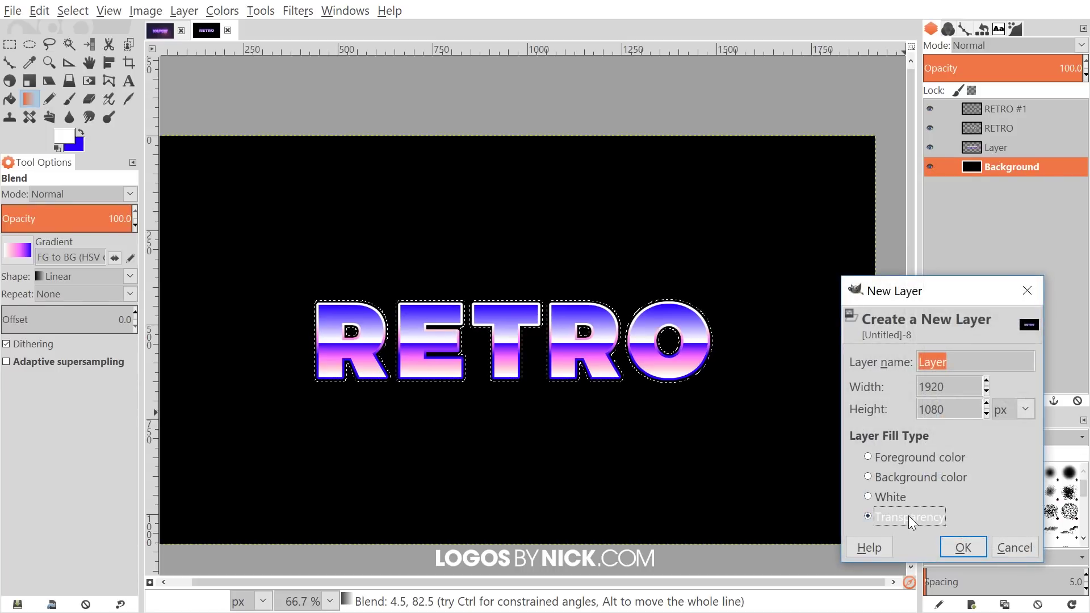
left_click(964, 547)
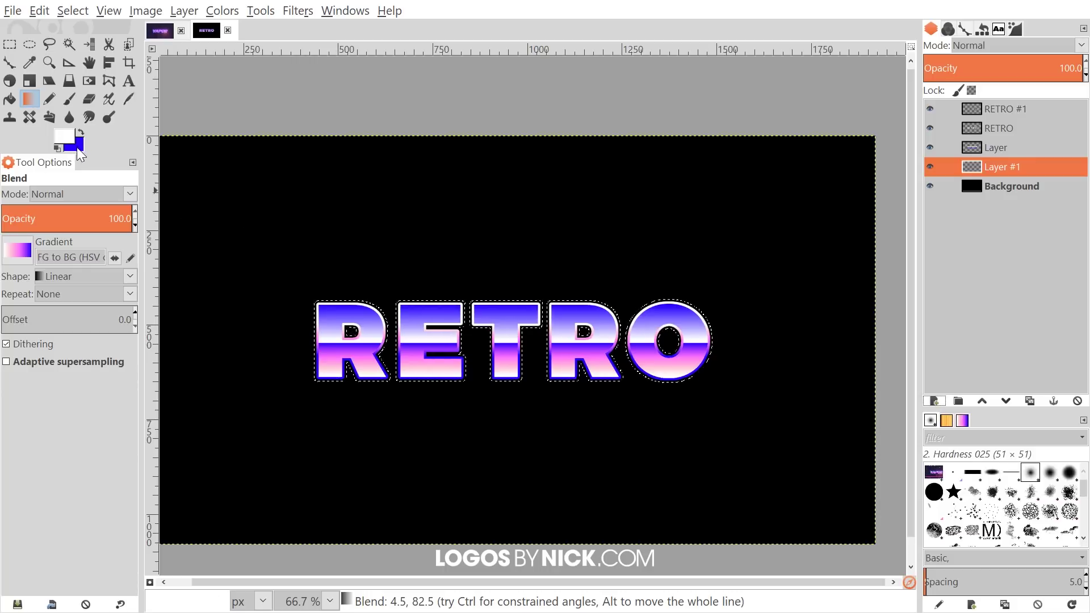
Fill the enlarged letter selection on the new layer with the blue background color and deselect everything.
left_click(40, 12)
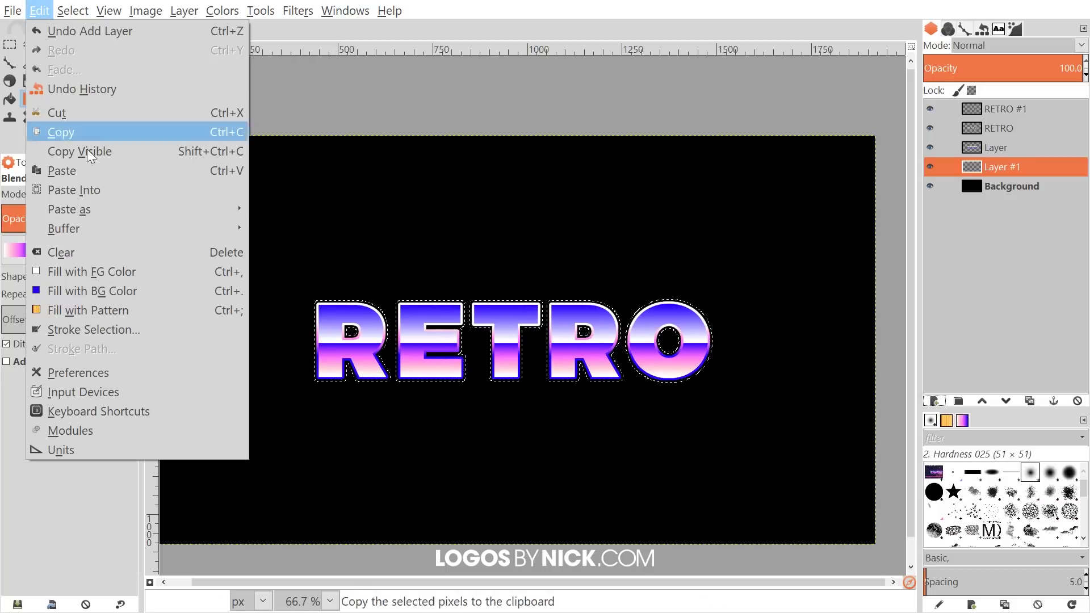
left_click(112, 292)
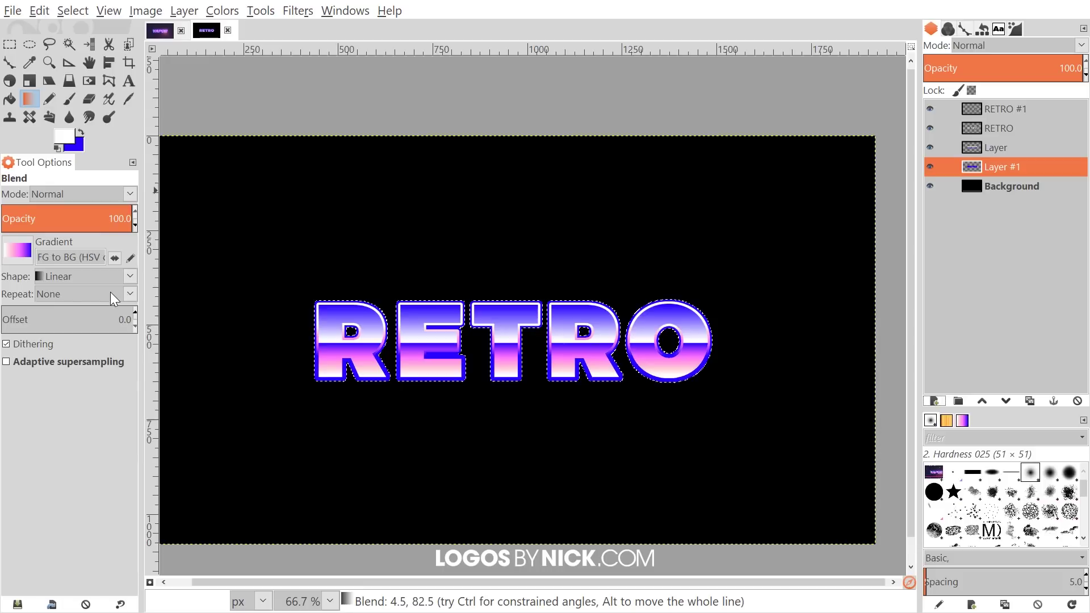
left_click(74, 12)
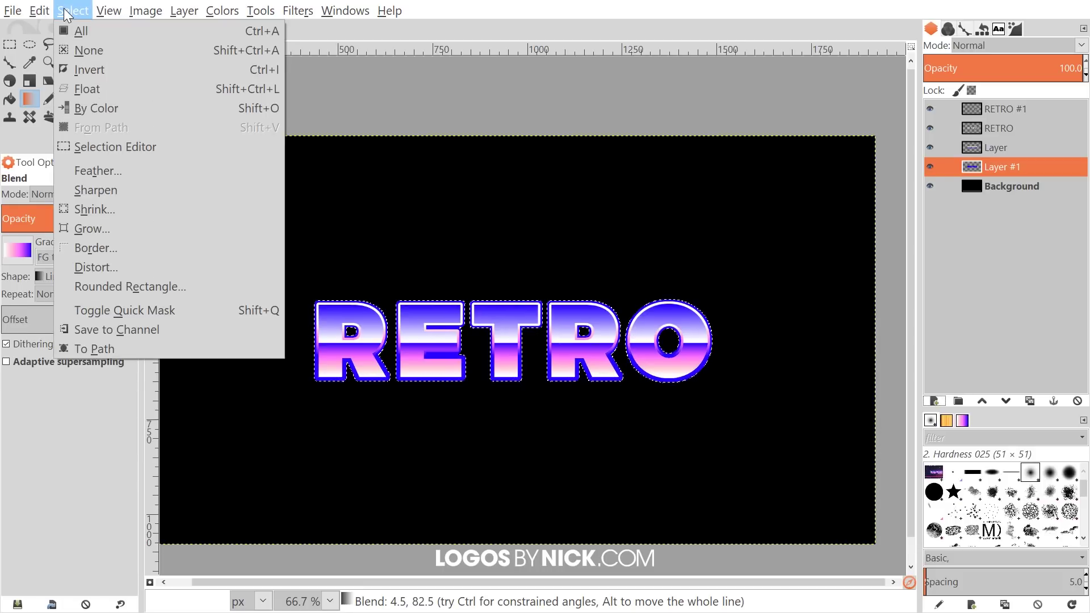
left_click(91, 50)
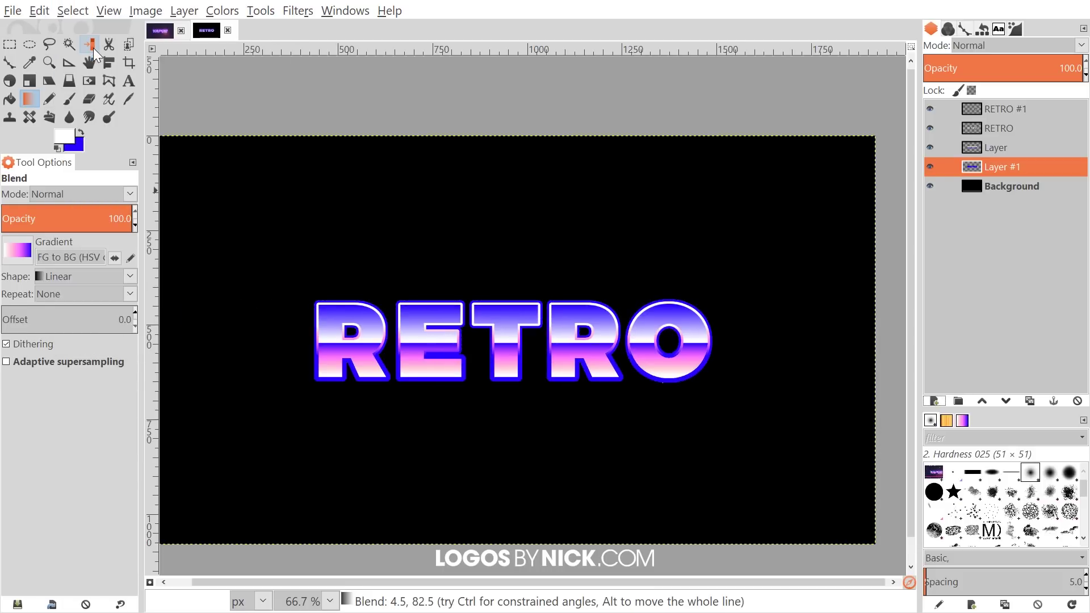
Apply a Gaussian blur with a 150 px horizontal and vertical radius to the blue-filled layer to make a glow.
left_click(301, 10)
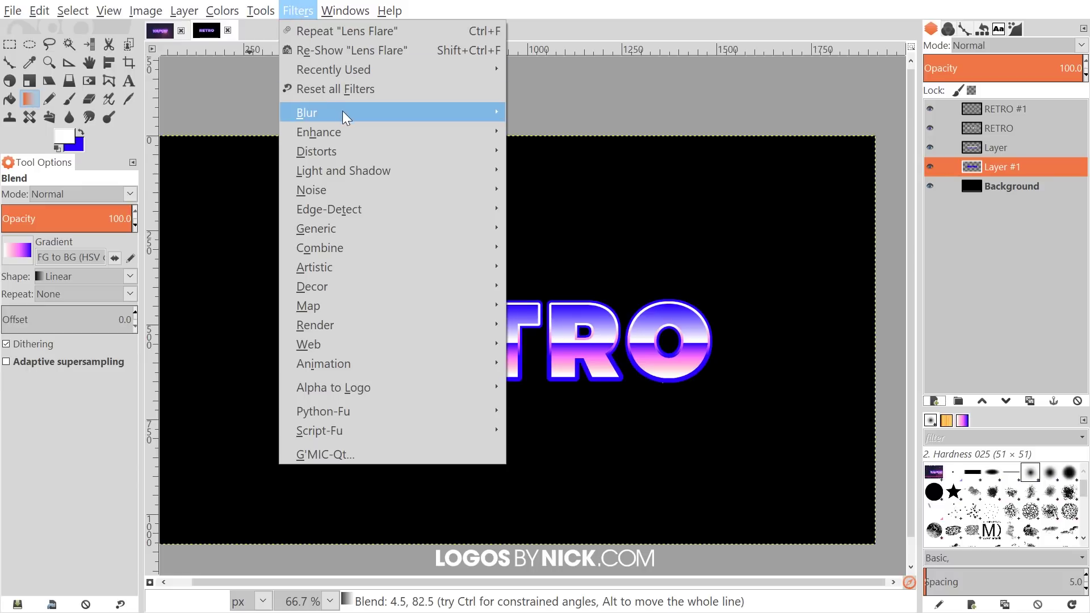
mouse_move(342, 112)
left_click(610, 135)
left_click_drag(547, 193, 518, 118)
key("Tab")
type("150")
key("Tab")
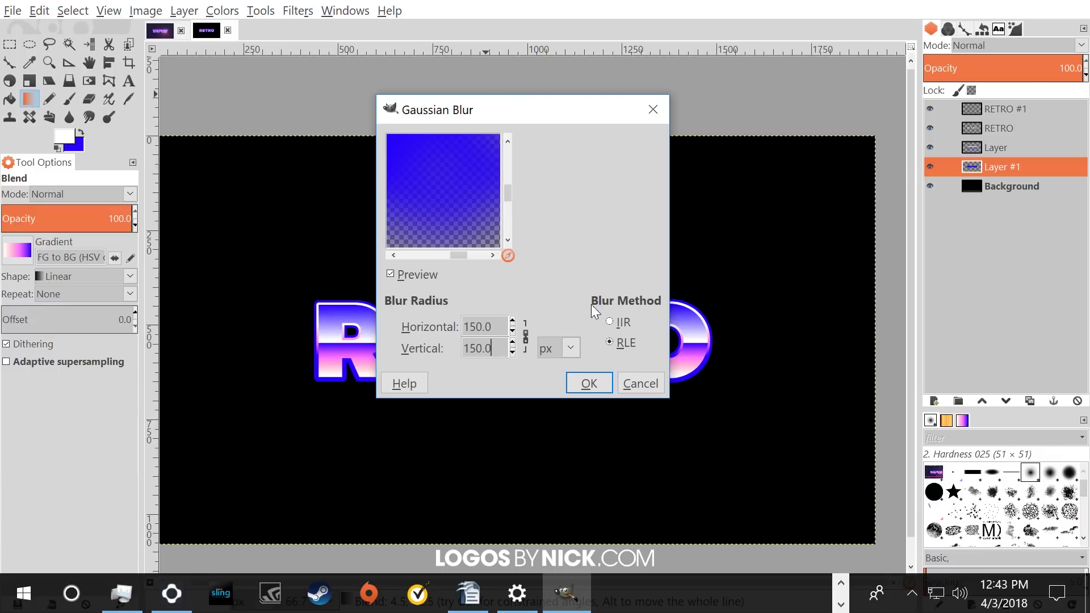
left_click(585, 391)
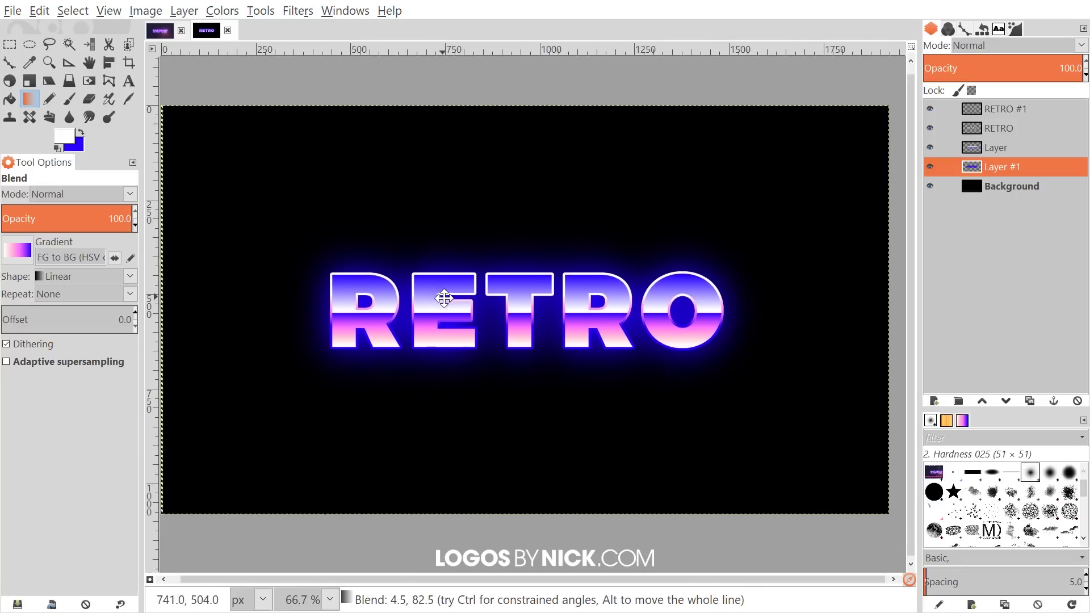
Merge the two RETRO gradient layers, the outline layer and the blue glow layer into one layer above the Background.
scroll(603, 349, "right", 1)
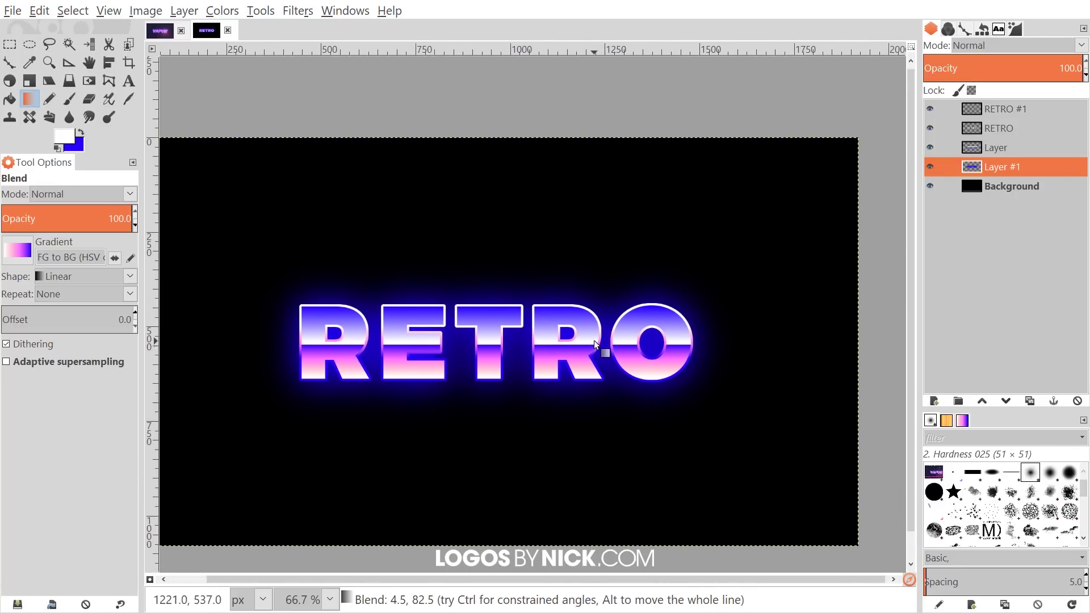
scroll(591, 341, "down", 1)
scroll(562, 310, "left", 1)
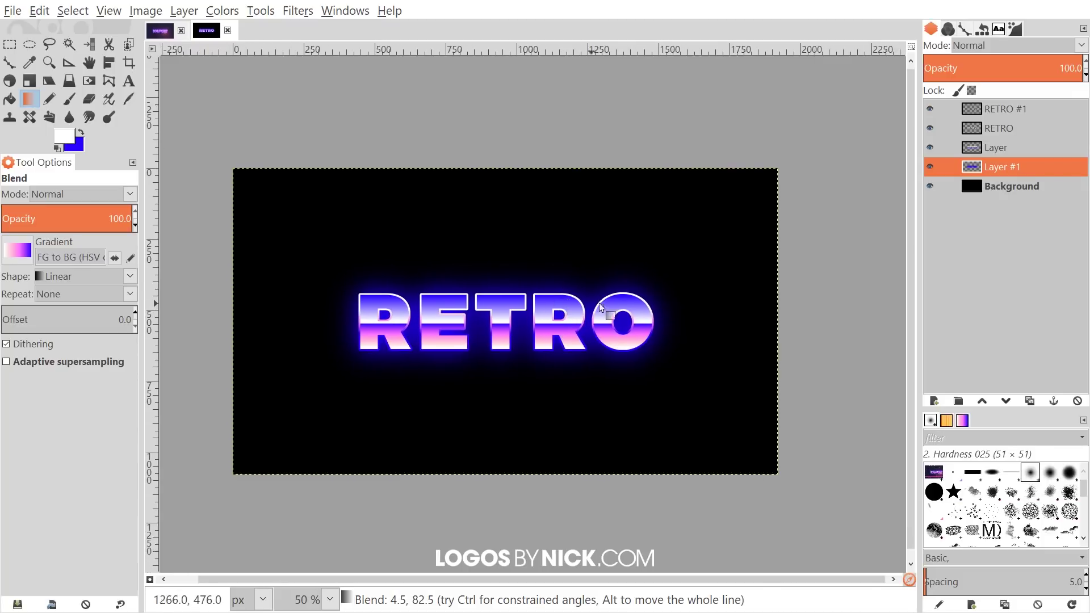
scroll(636, 316, "right", 1)
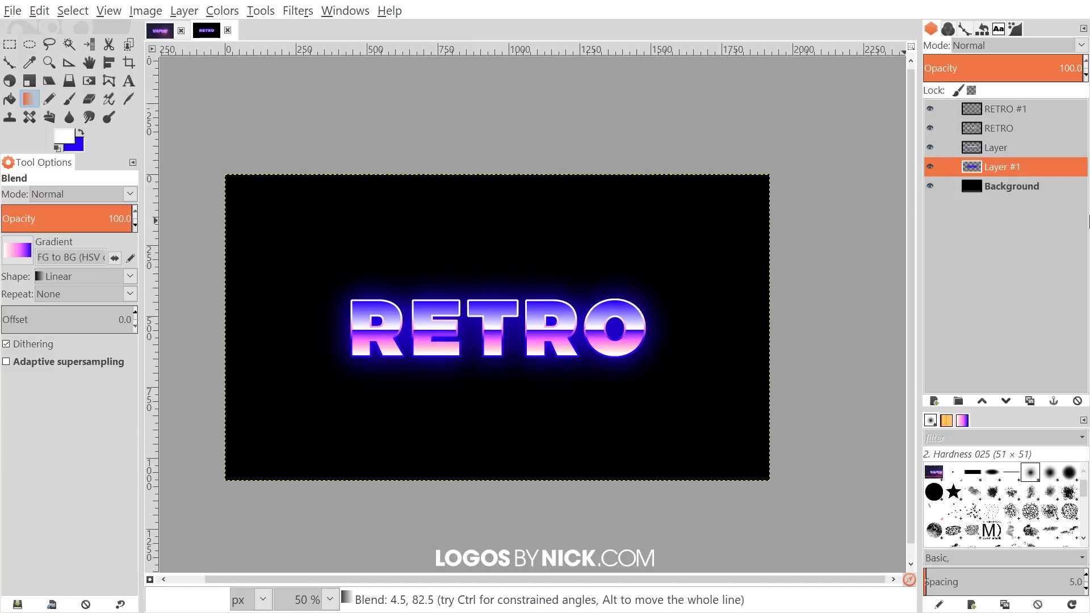
left_click(1002, 113)
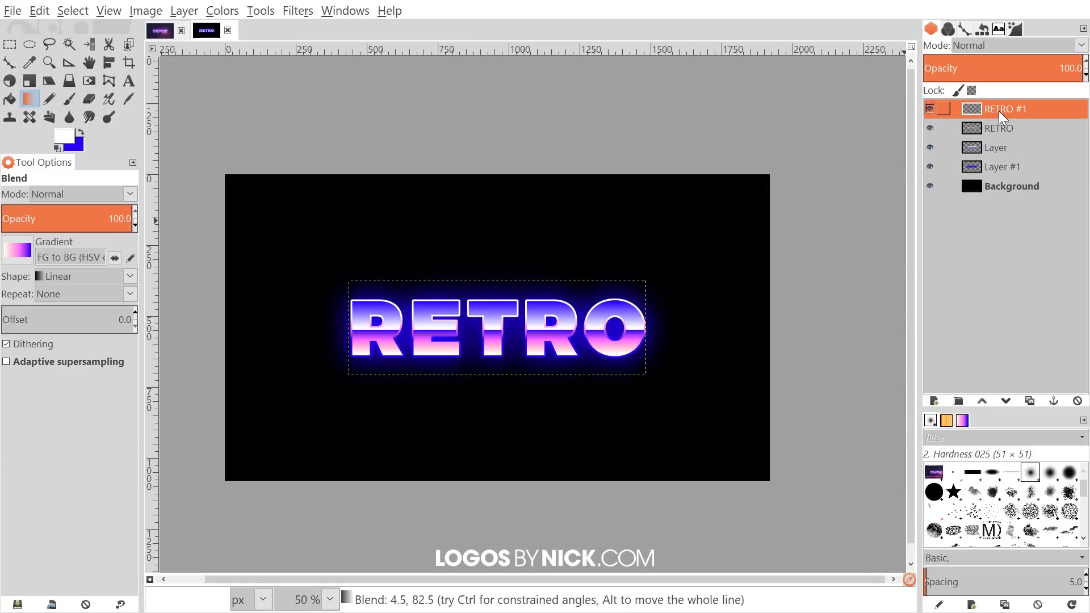
right_click(999, 111)
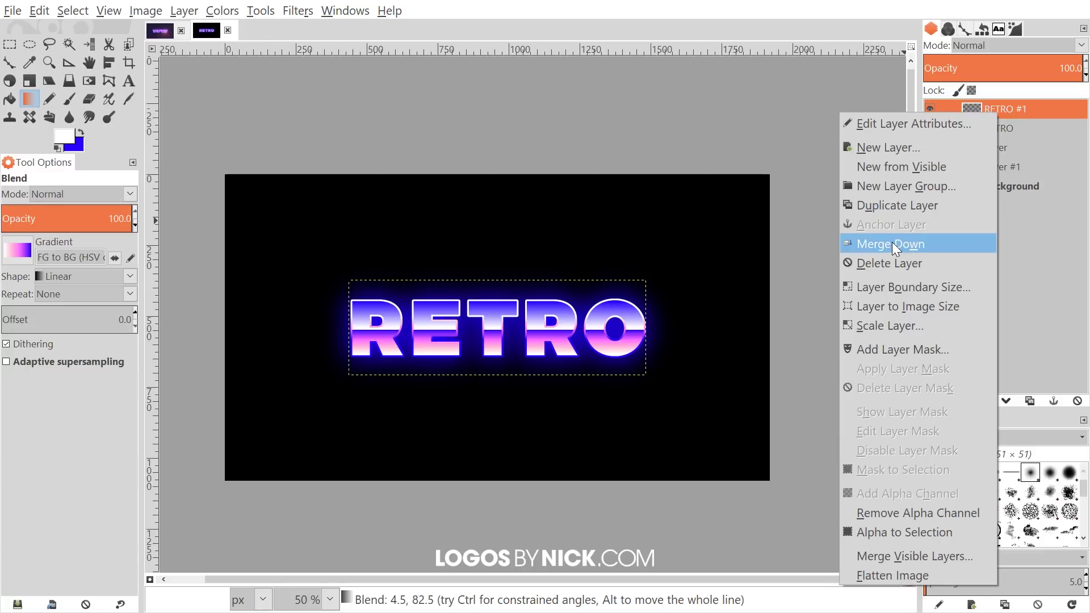
left_click(891, 243)
right_click(998, 104)
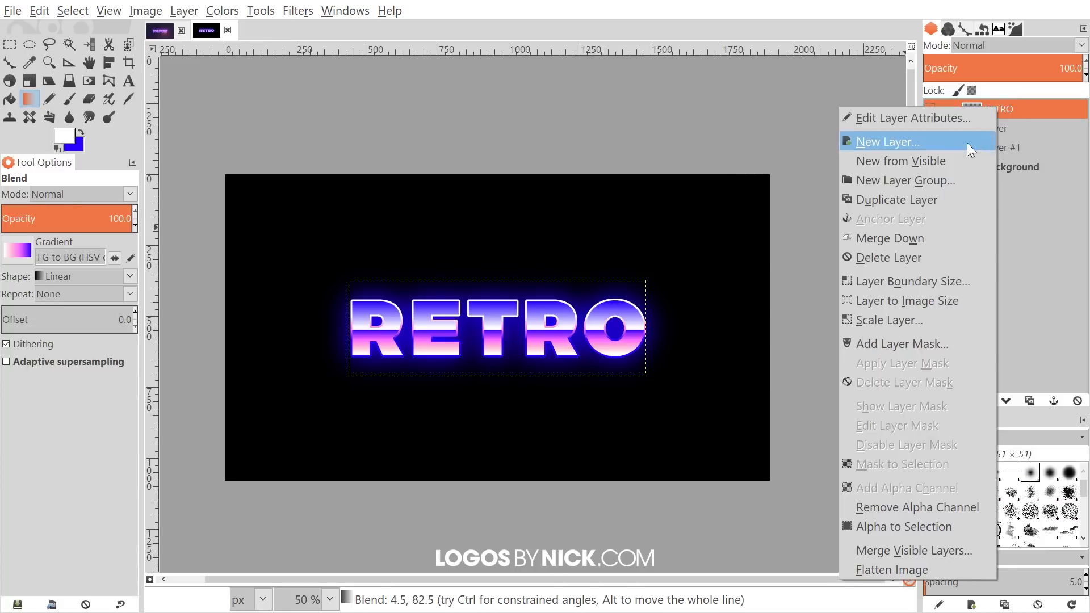
left_click(895, 238)
right_click(999, 108)
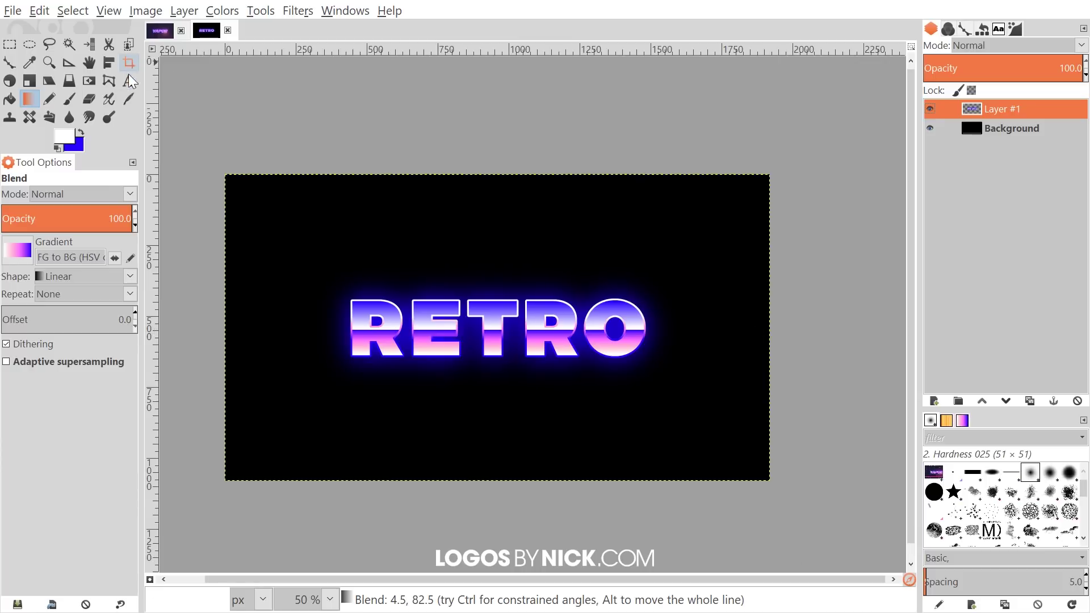
Shear the merged text layer horizontally with an X magnitude of -202 so the letters slant like italics.
left_click(48, 84)
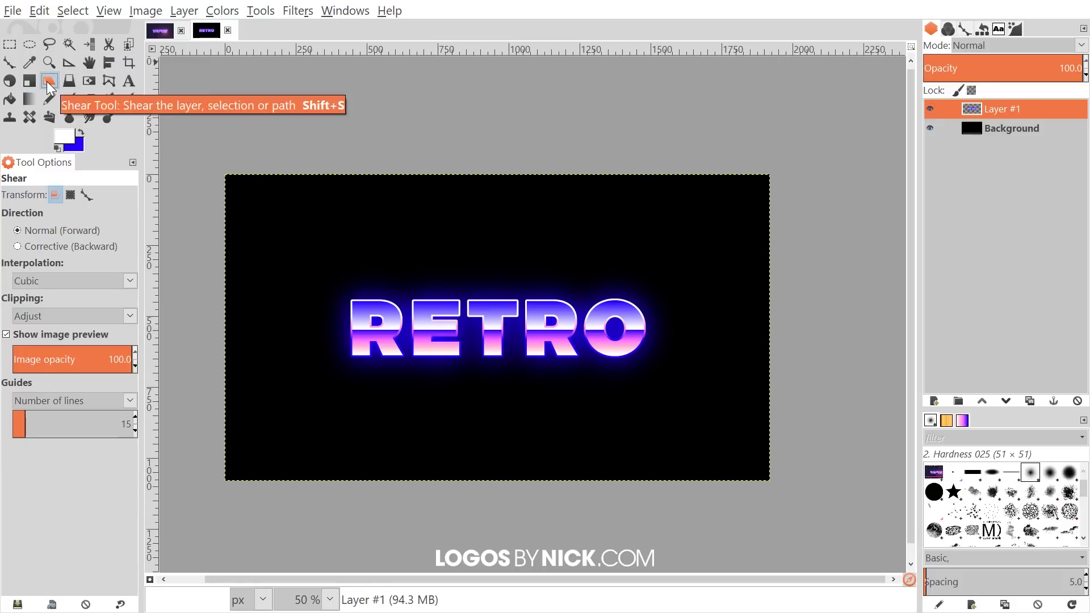
left_click(493, 308)
left_click_drag(493, 308, 549, 308)
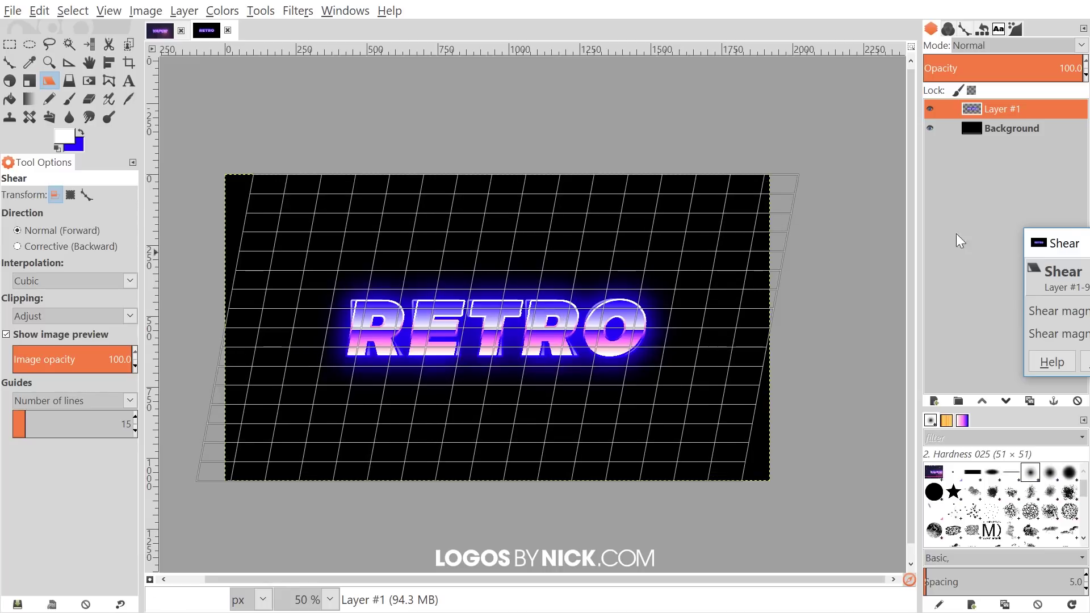
left_click_drag(1068, 233, 717, 144)
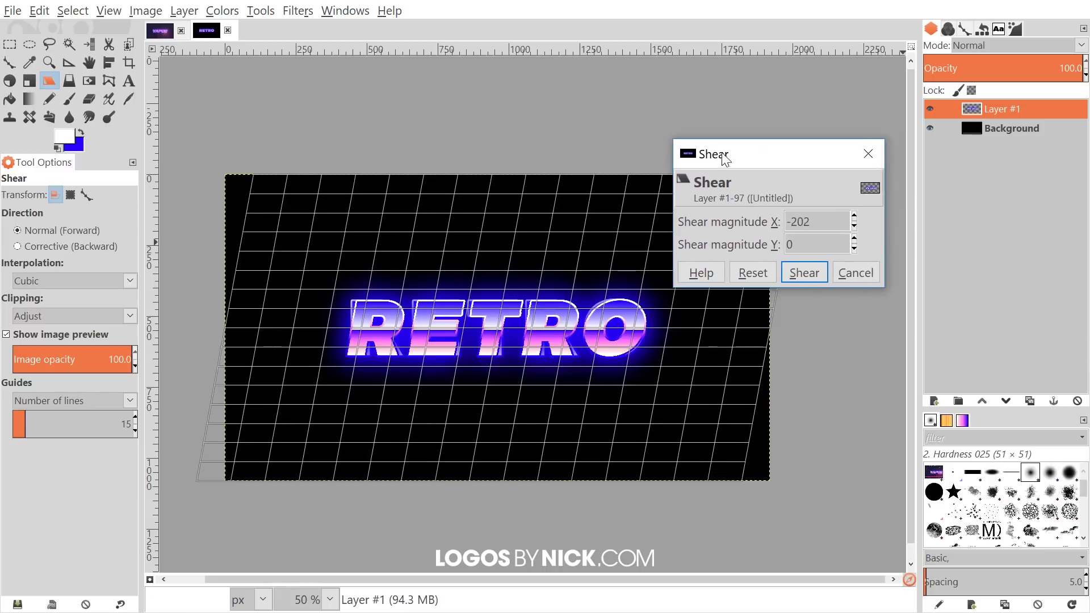
left_click(810, 278)
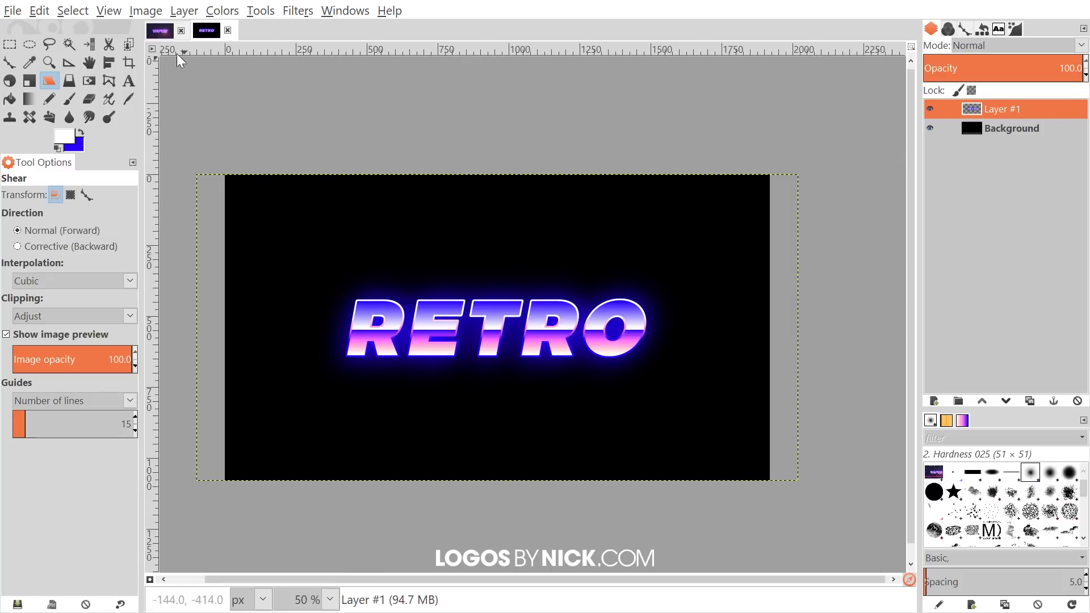
Add a transparent 1920 × 1080 px layer and place it between the RETRO text layer and the Background.
left_click(160, 31)
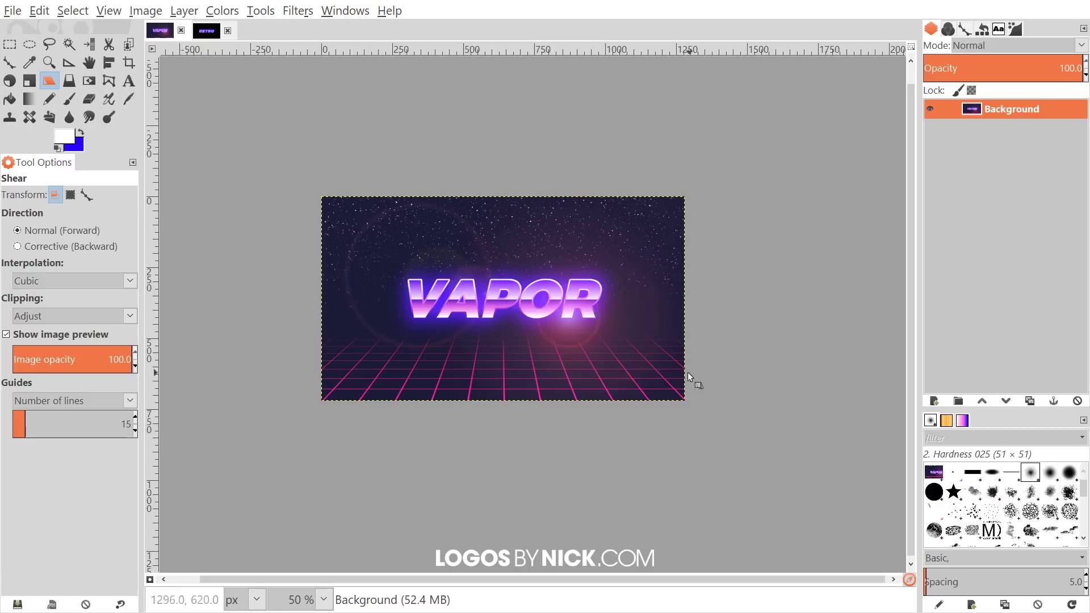
left_click(206, 30)
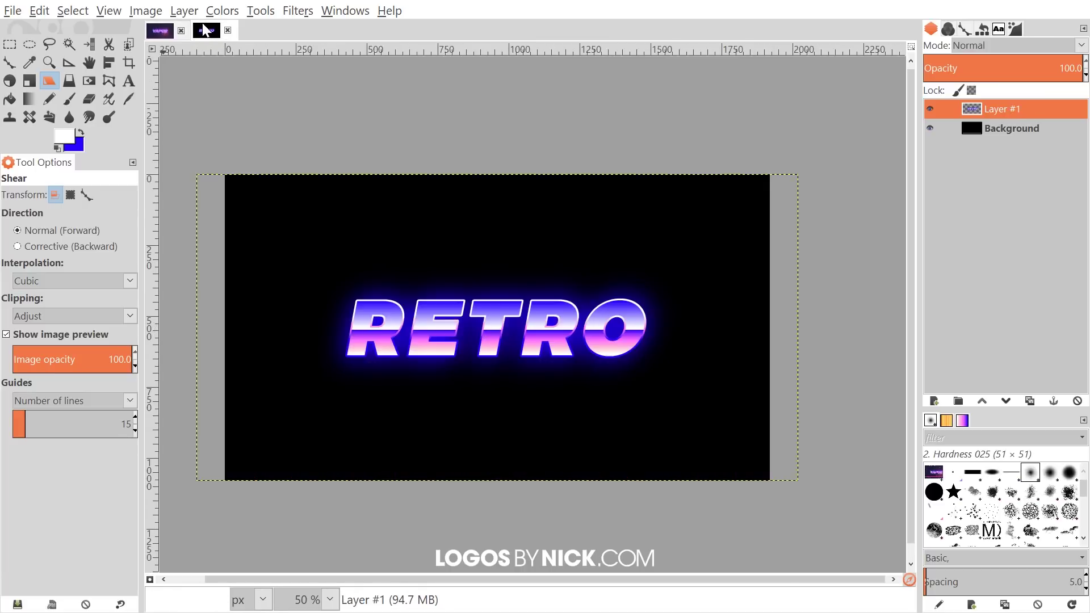
left_click_drag(761, 262, 796, 280)
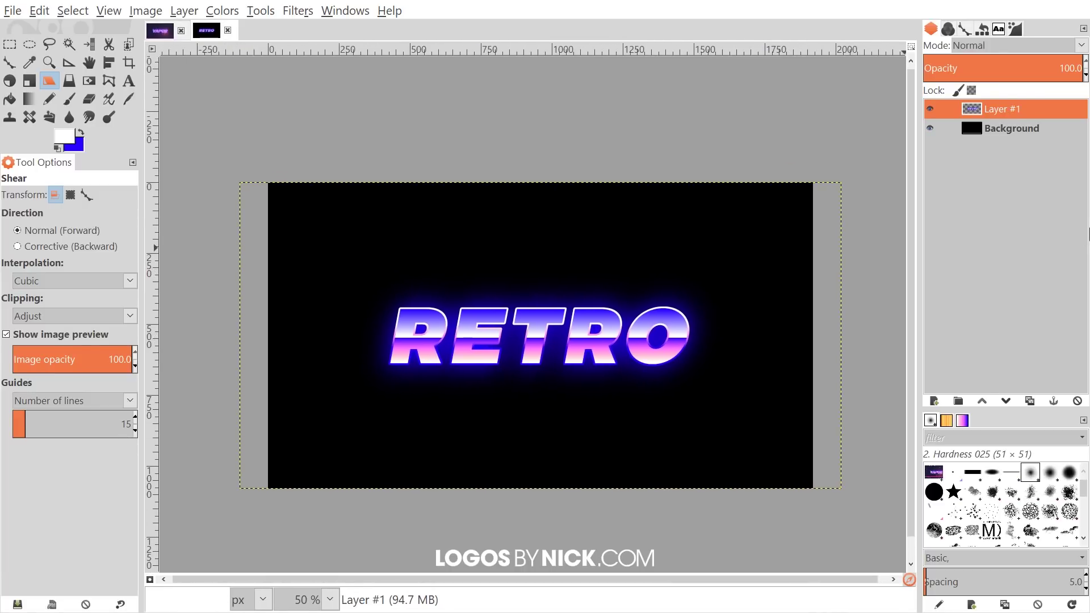
left_click(934, 402)
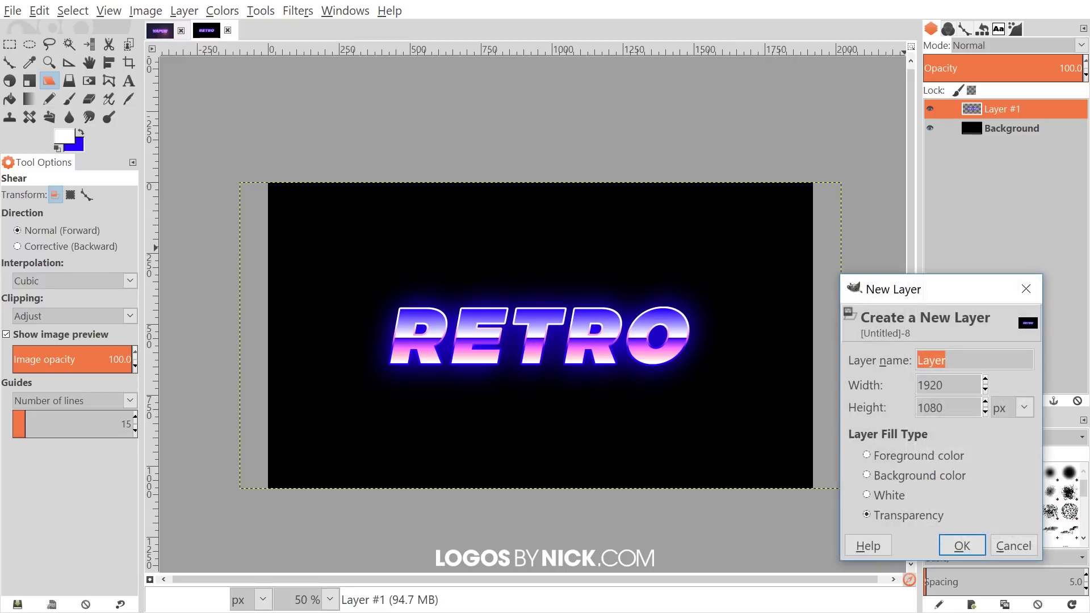
left_click(964, 545)
left_click_drag(1002, 108, 996, 138)
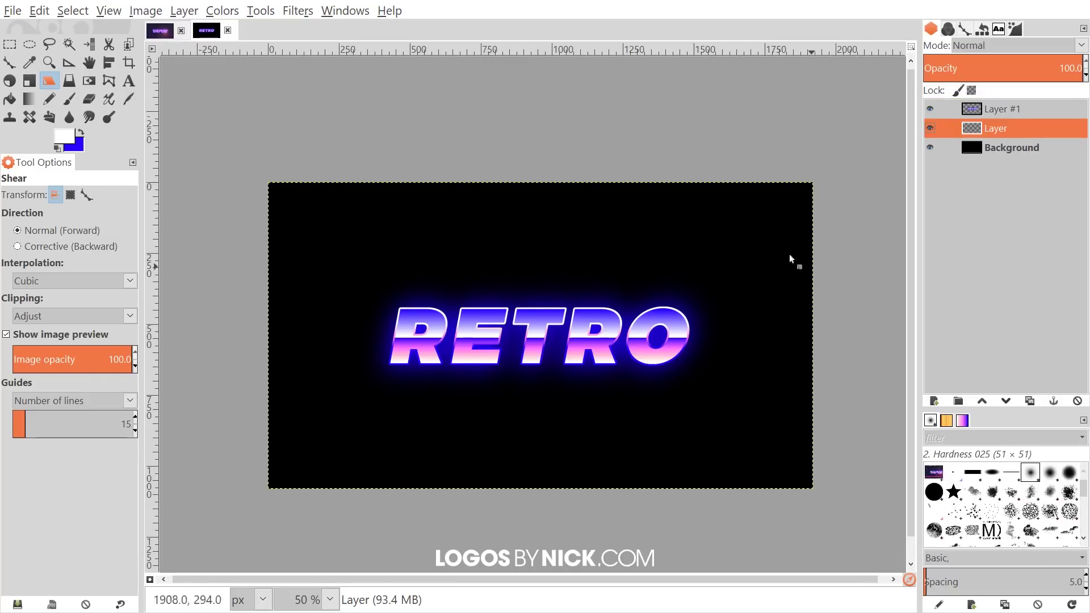
Render a grid on the new layer with 10 px wide lines, 120 px spacing and the pink color ff0083.
left_click(293, 12)
mouse_move(391, 332)
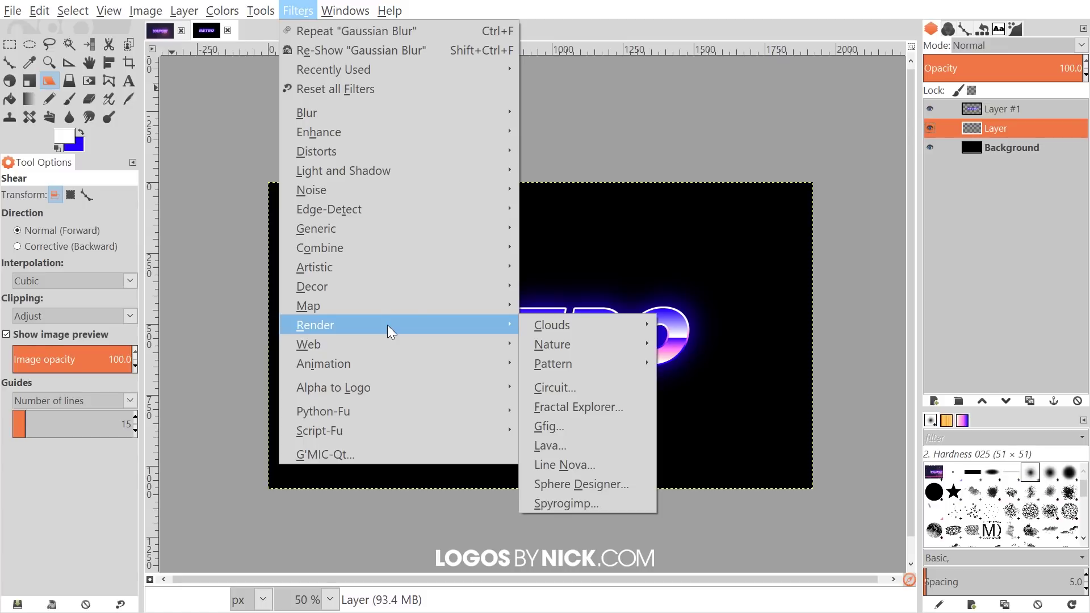
mouse_move(630, 366)
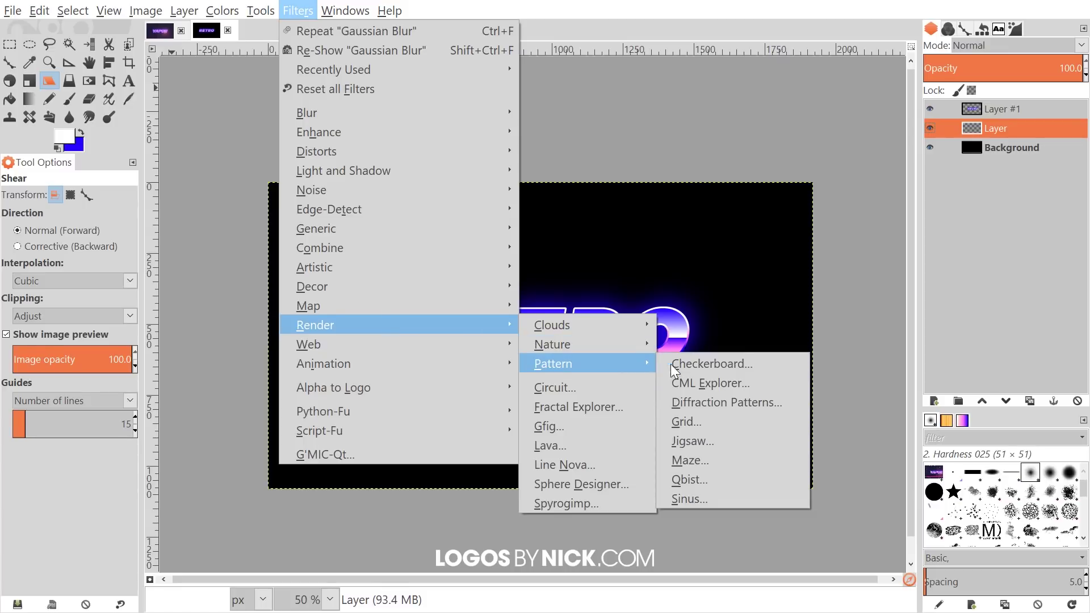
left_click(710, 422)
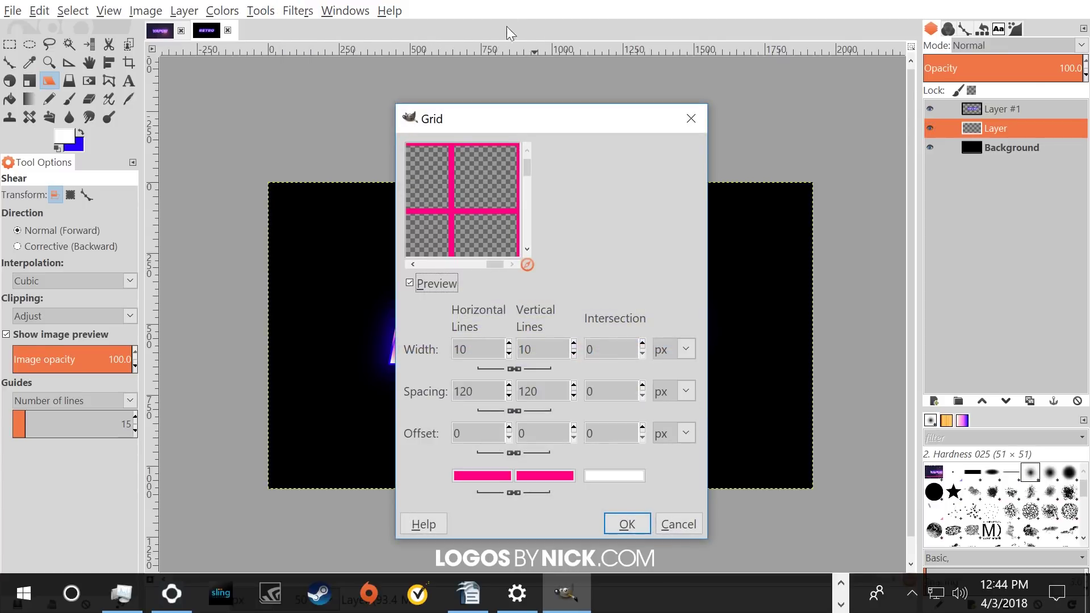
left_click_drag(540, 114, 517, 61)
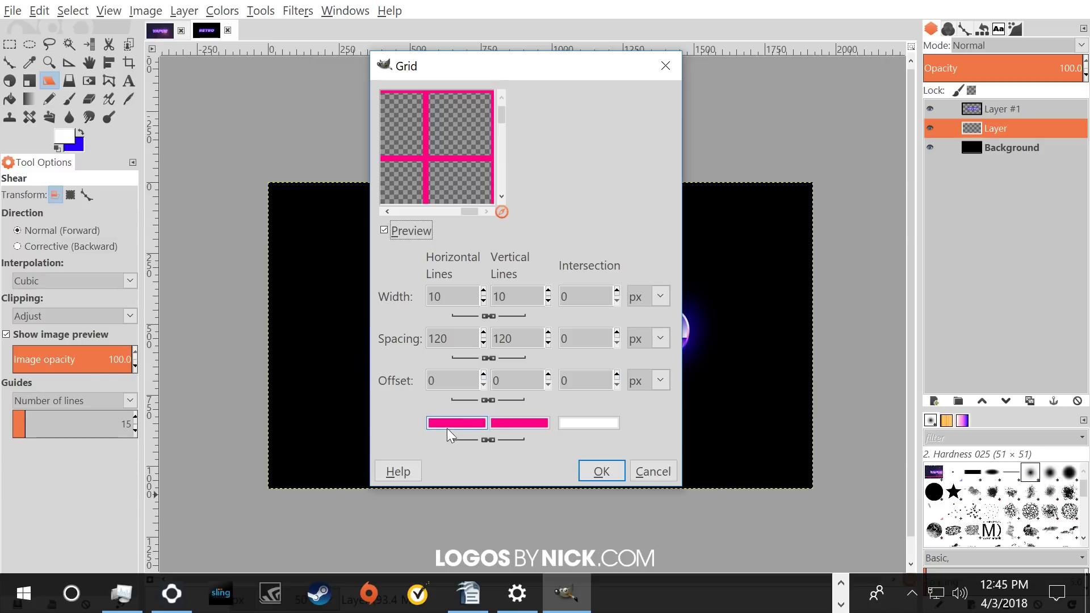
left_click(476, 426)
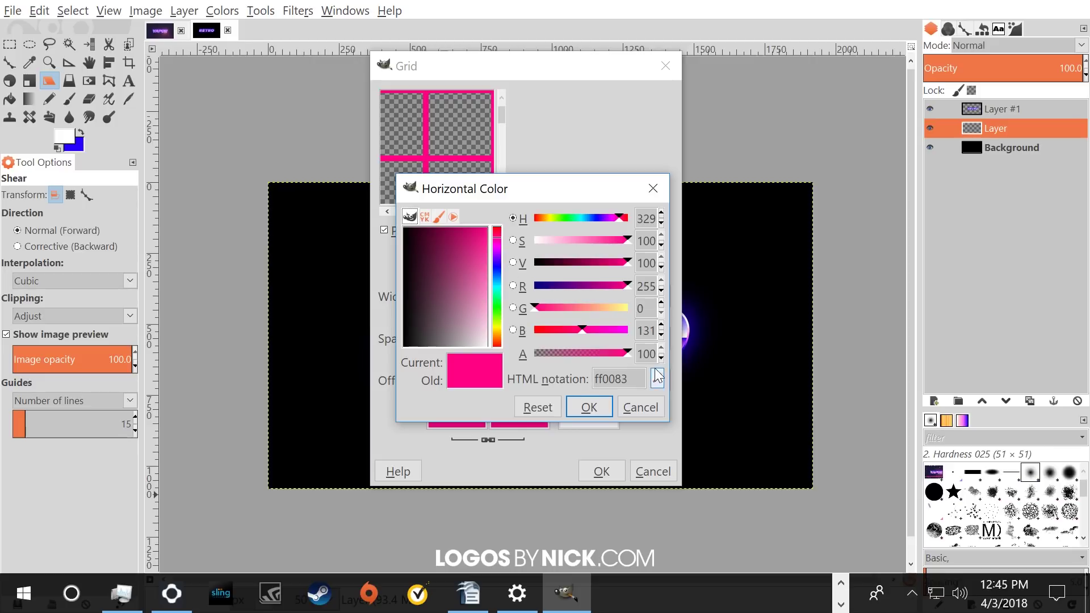
left_click(589, 408)
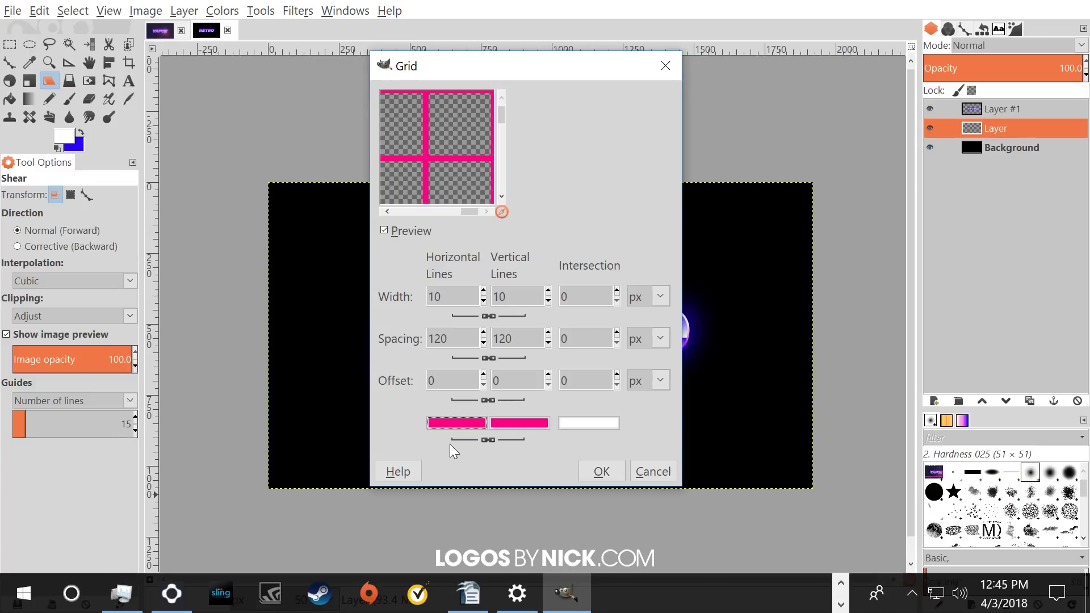
left_click(601, 472)
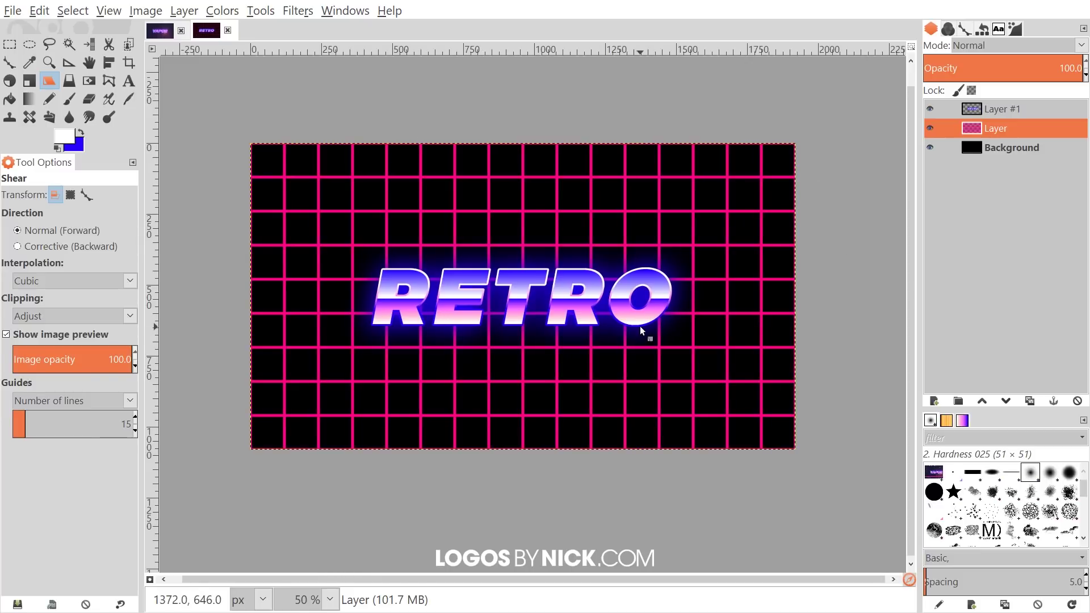
Add a horizontal guide at 65% of the image height, just below the RETRO text.
left_click(160, 31)
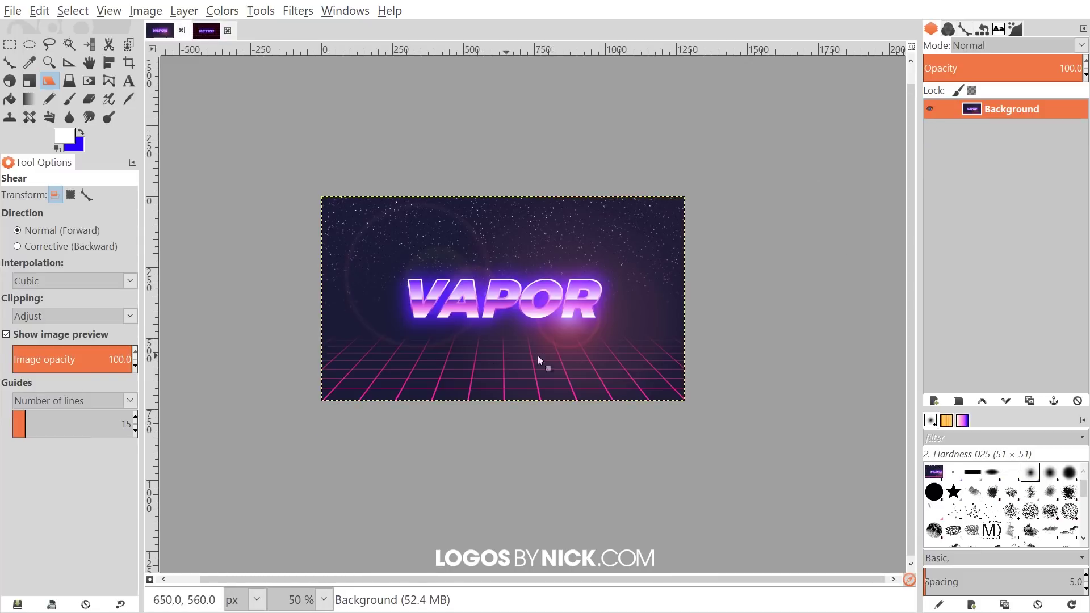
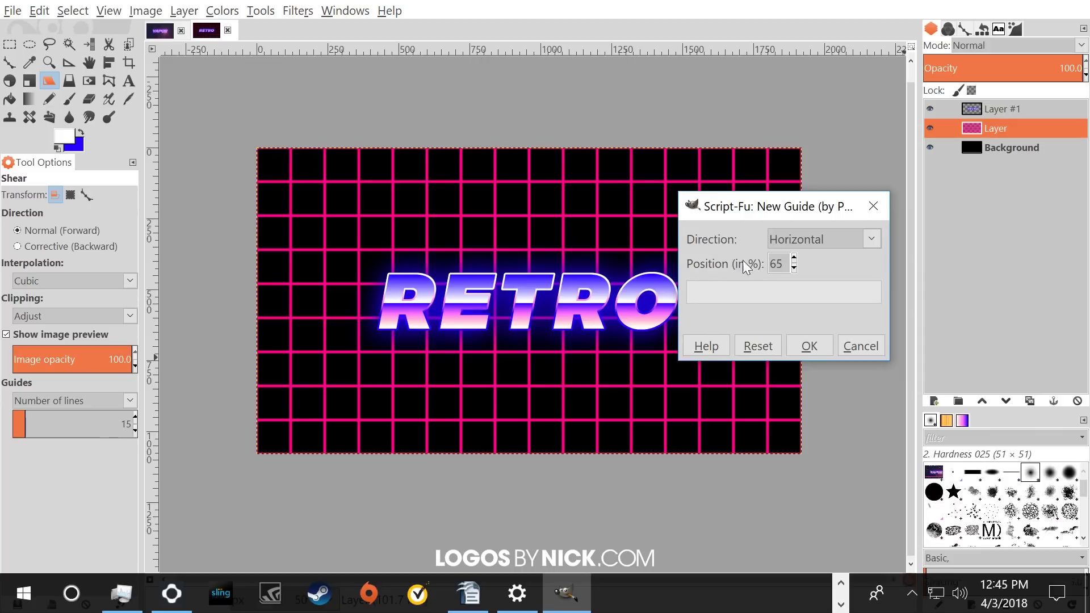
left_click(777, 264)
left_click(816, 352)
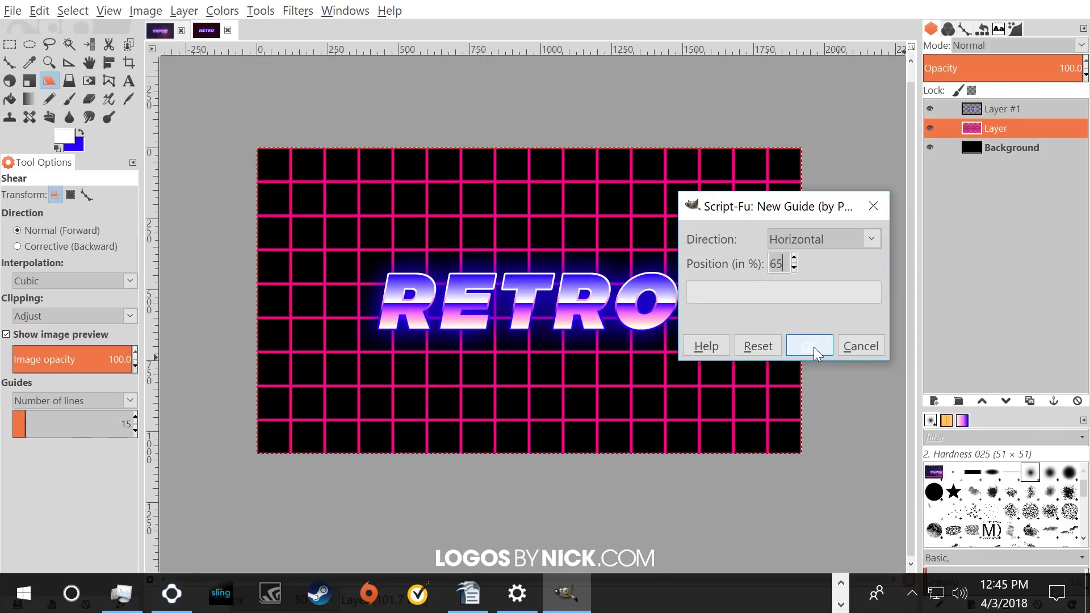
left_click_drag(528, 397, 608, 387)
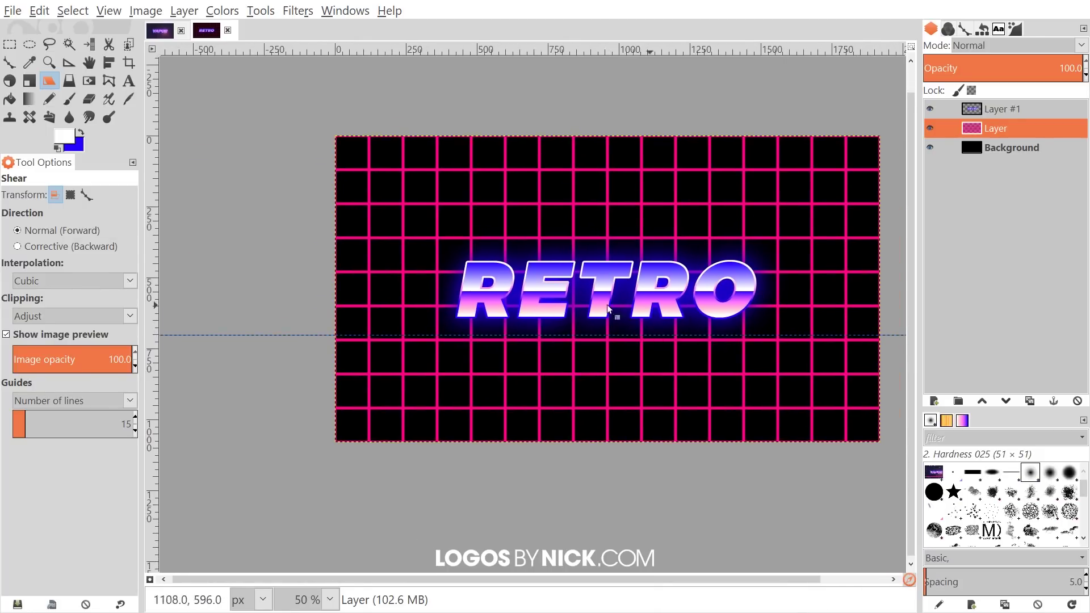
left_click_drag(704, 354, 600, 356)
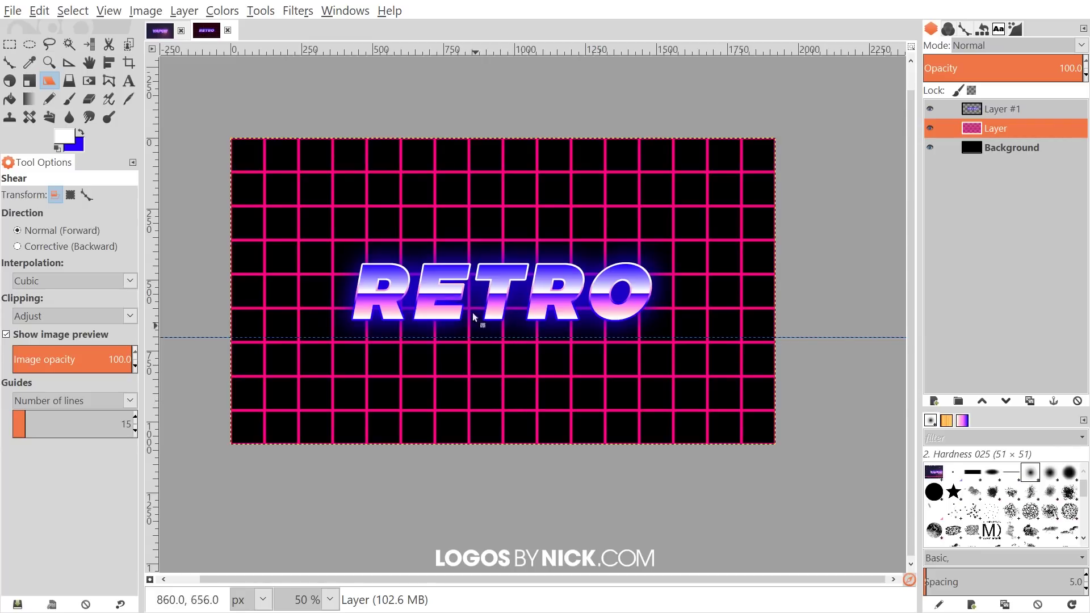
Add a second horizontal guide by percent along the bottom edge of the canvas.
left_click(39, 12)
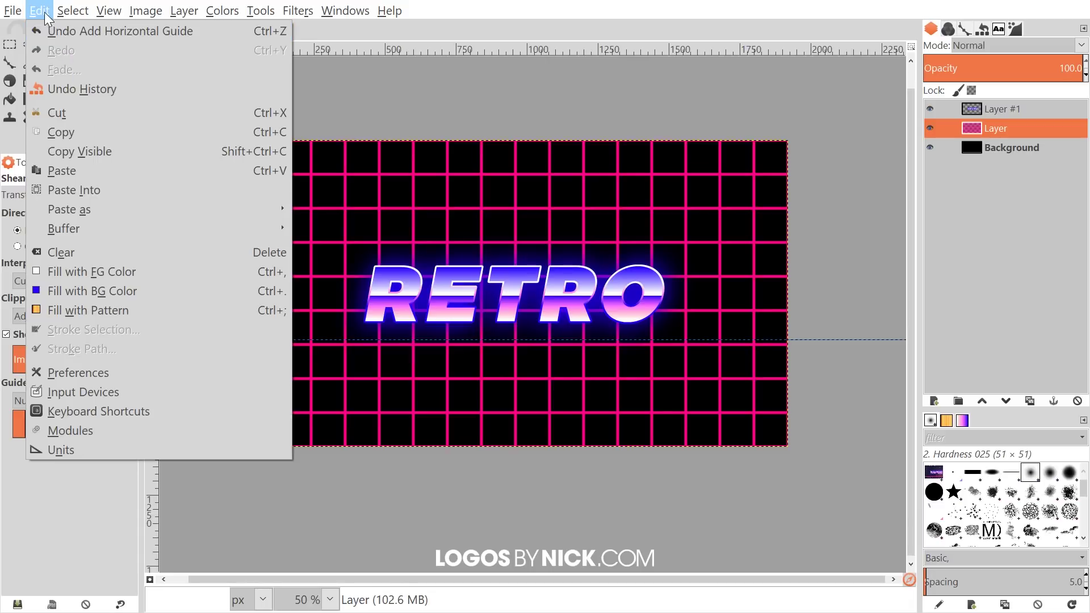
left_click(660, 329)
mouse_move(691, 316)
left_mouse_down()
mouse_move(723, 306)
mouse_move(701, 316)
left_mouse_up()
left_click(152, 9)
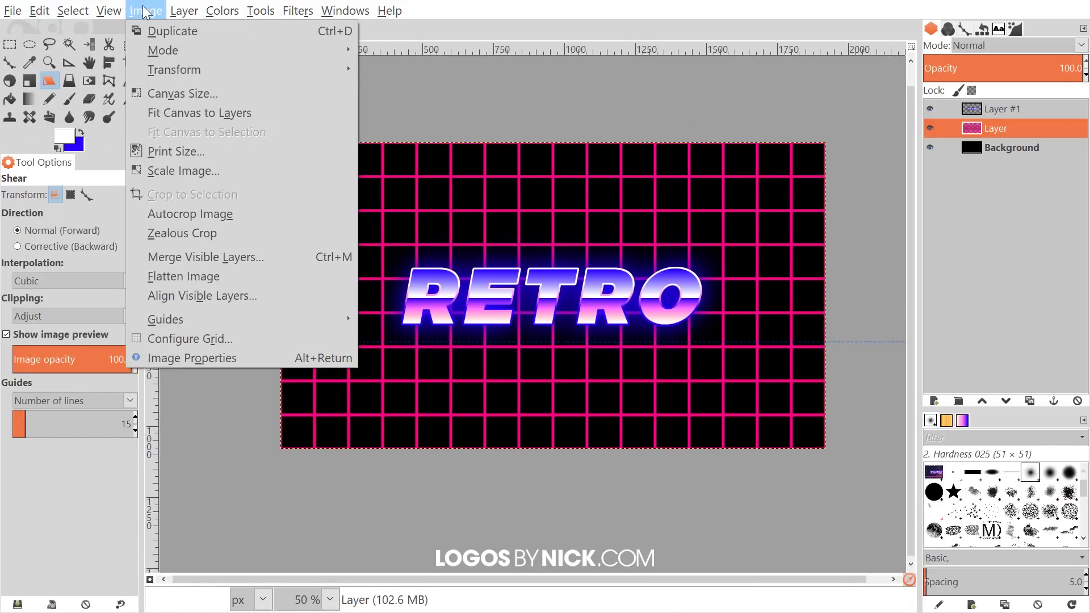
mouse_move(268, 324)
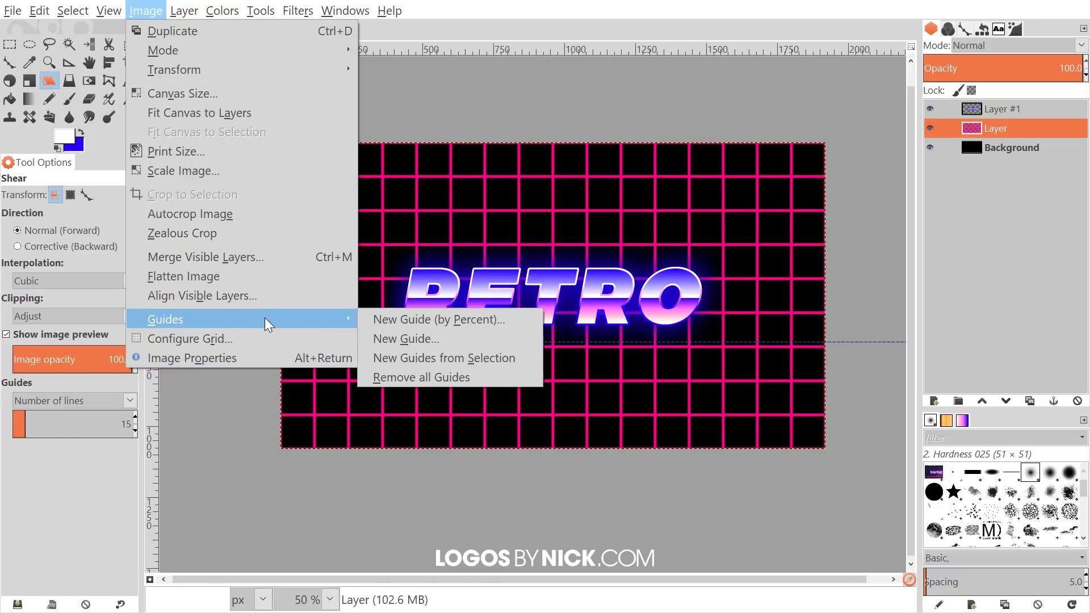
left_click(466, 320)
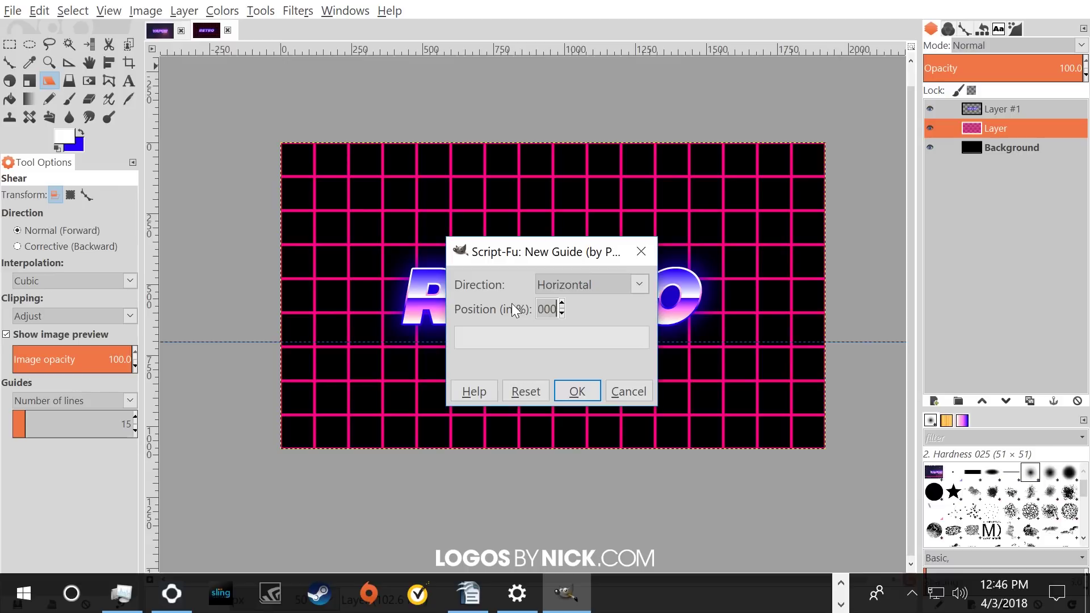
left_click(585, 390)
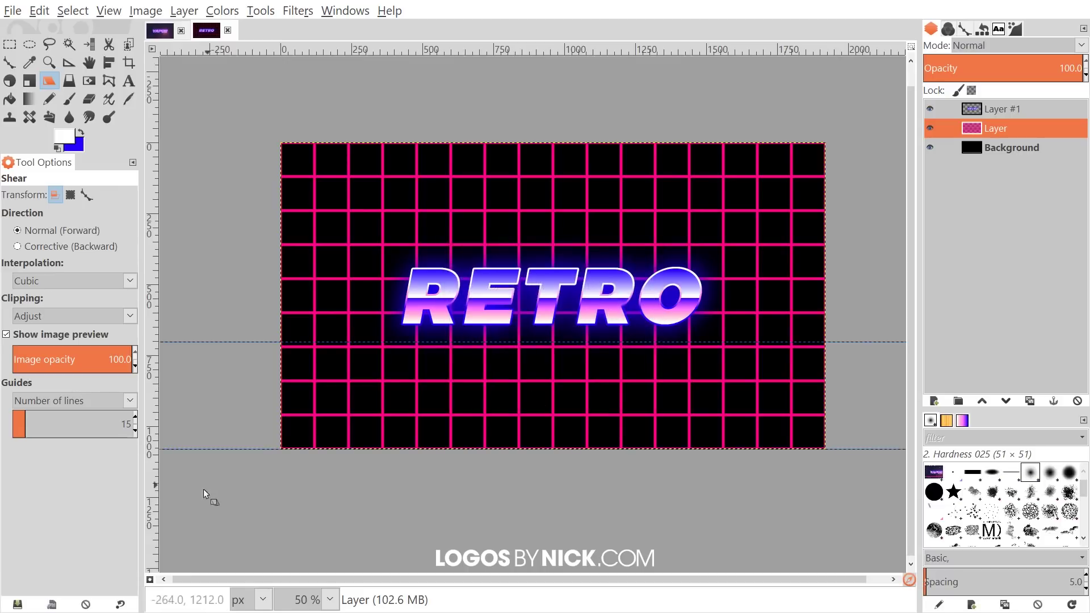
Choose the Perspective tool and turn on snapping to the canvas edges.
left_click_drag(577, 426, 513, 397)
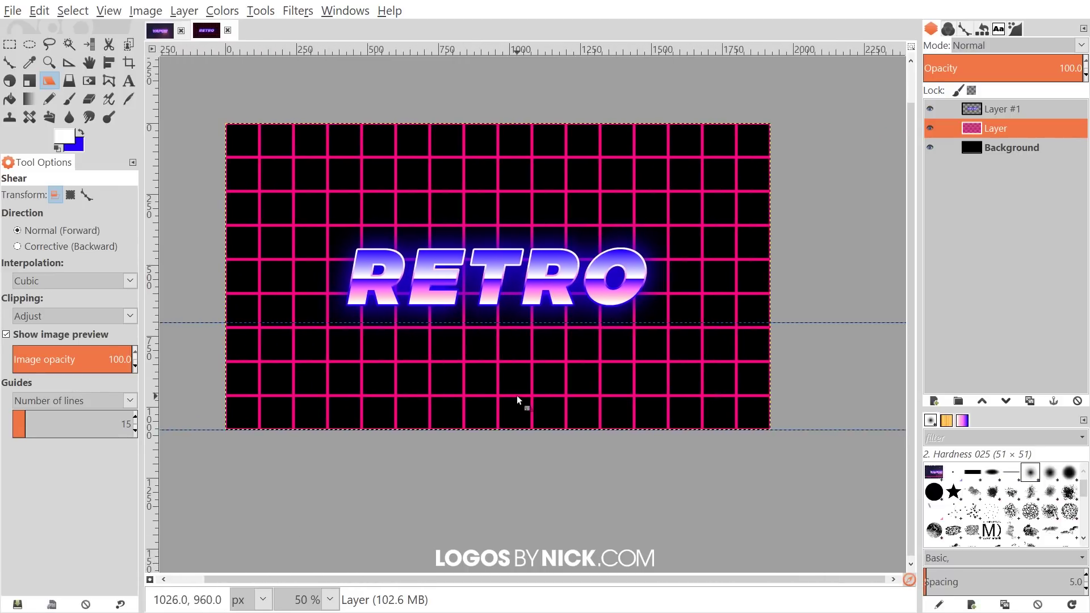
left_click_drag(331, 284, 475, 370)
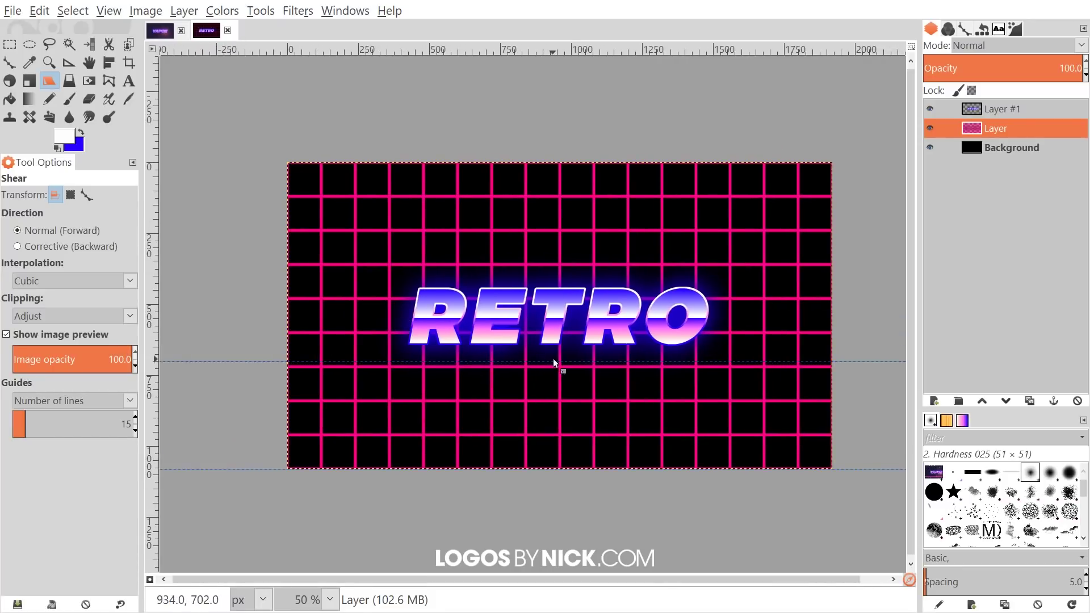
scroll(557, 365, "down", 2)
scroll(510, 391, "up", 1)
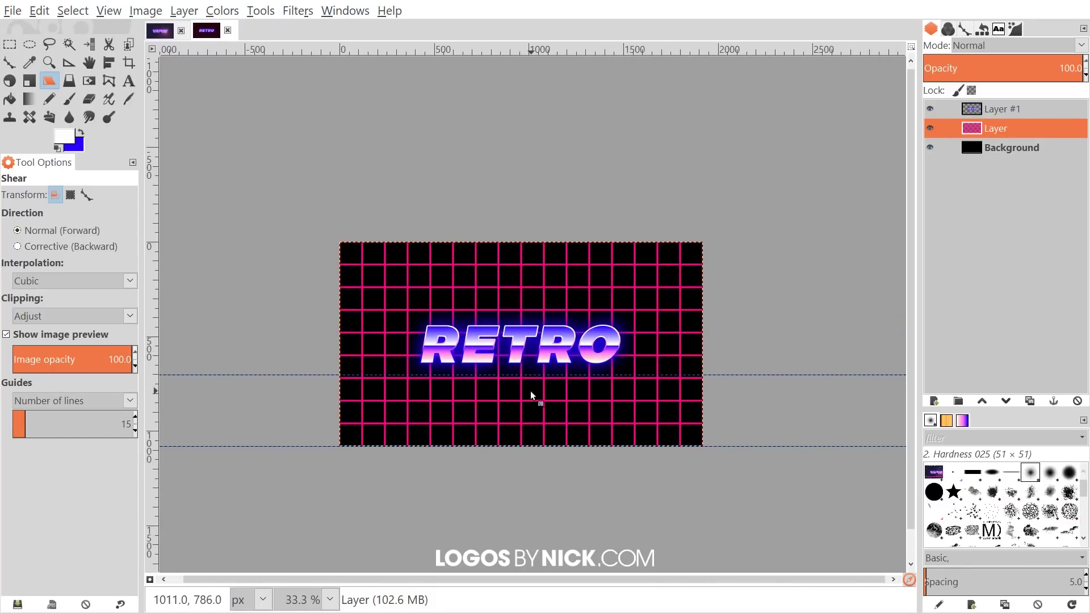
left_click(73, 87)
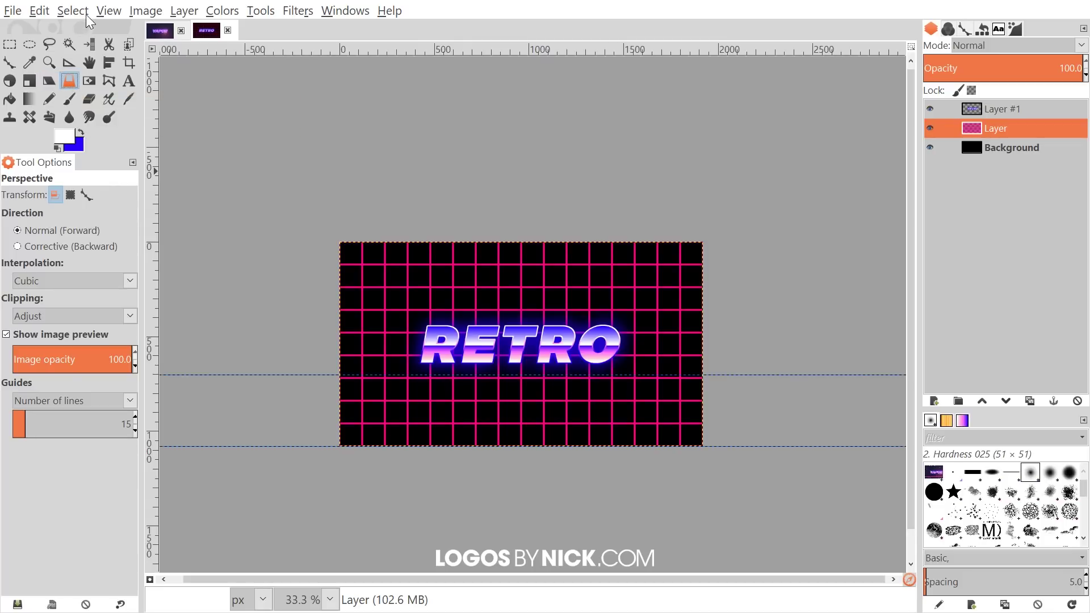
left_click(104, 13)
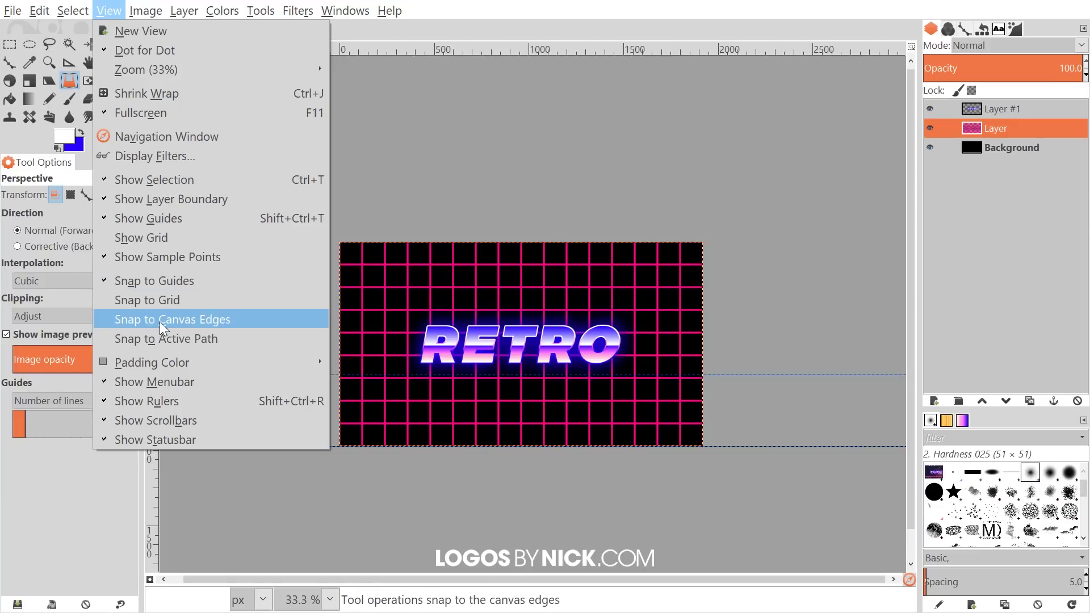
left_click(162, 321)
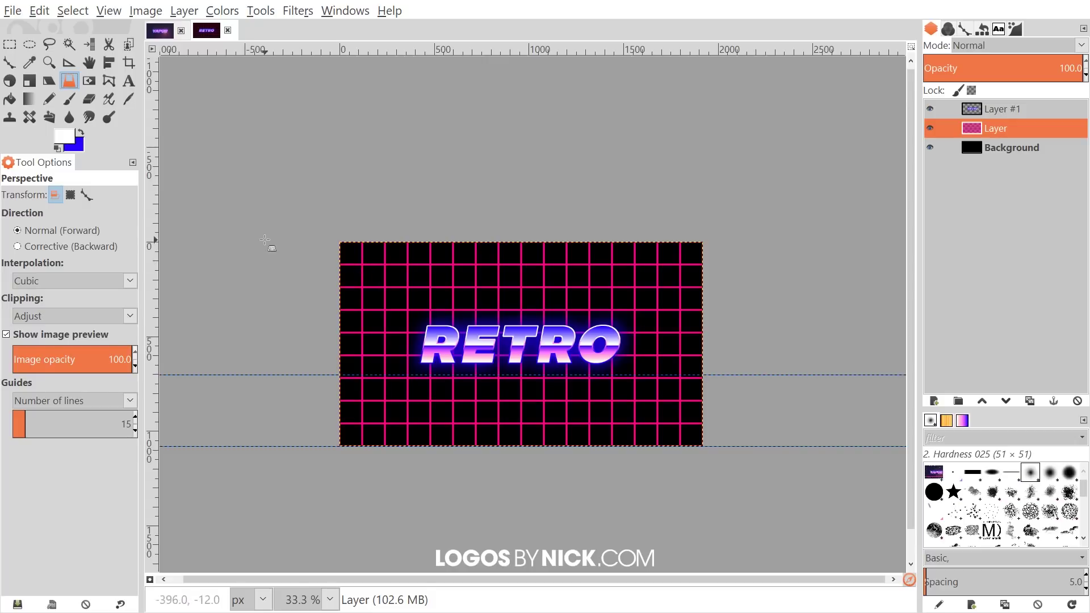
Apply a perspective to the grid layer, lowering its top corners to the 65% guide and spreading its bottom corners well past the canvas sides.
left_click(362, 266)
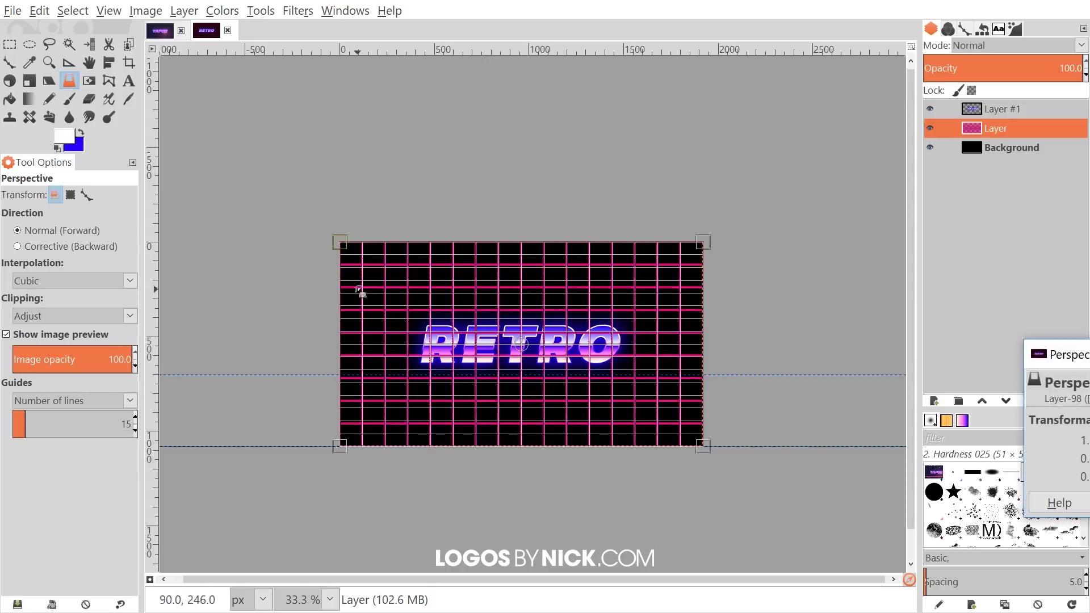
left_click_drag(344, 245, 343, 377)
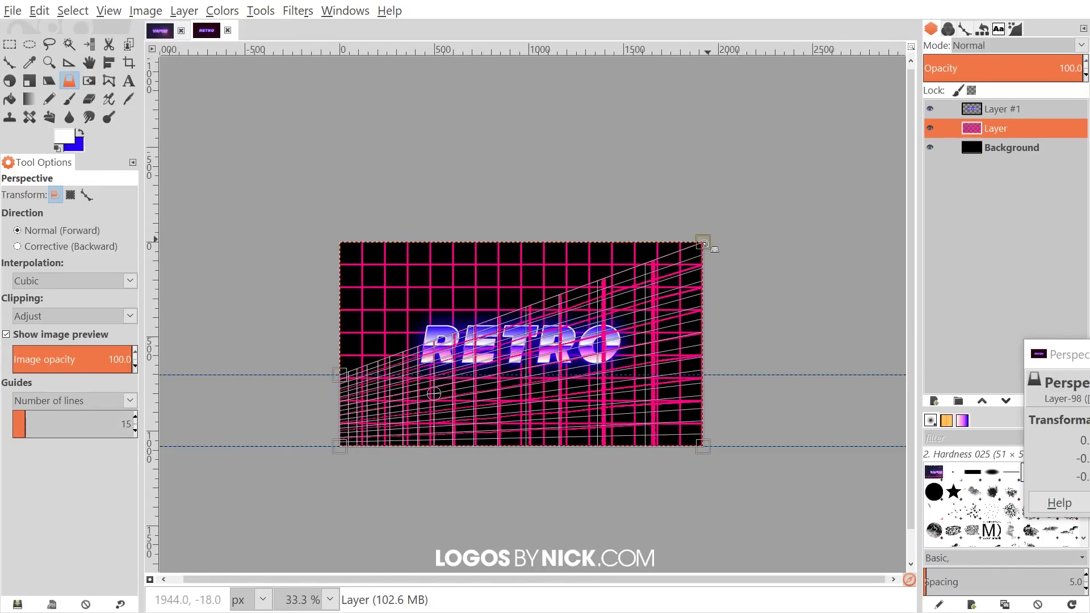
left_click_drag(703, 243, 703, 375)
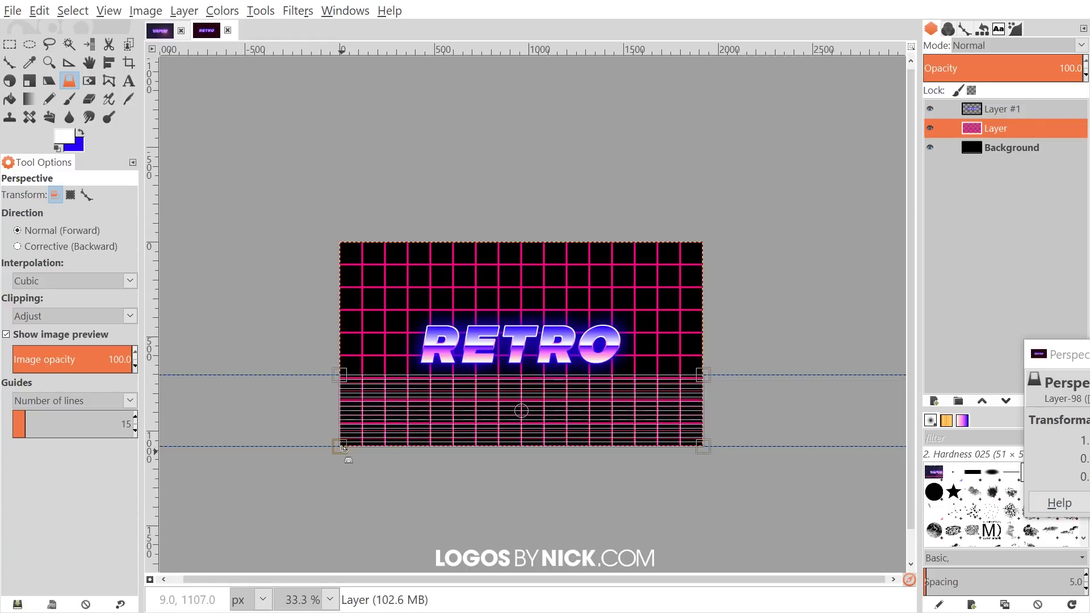
left_click_drag(343, 447, 206, 447)
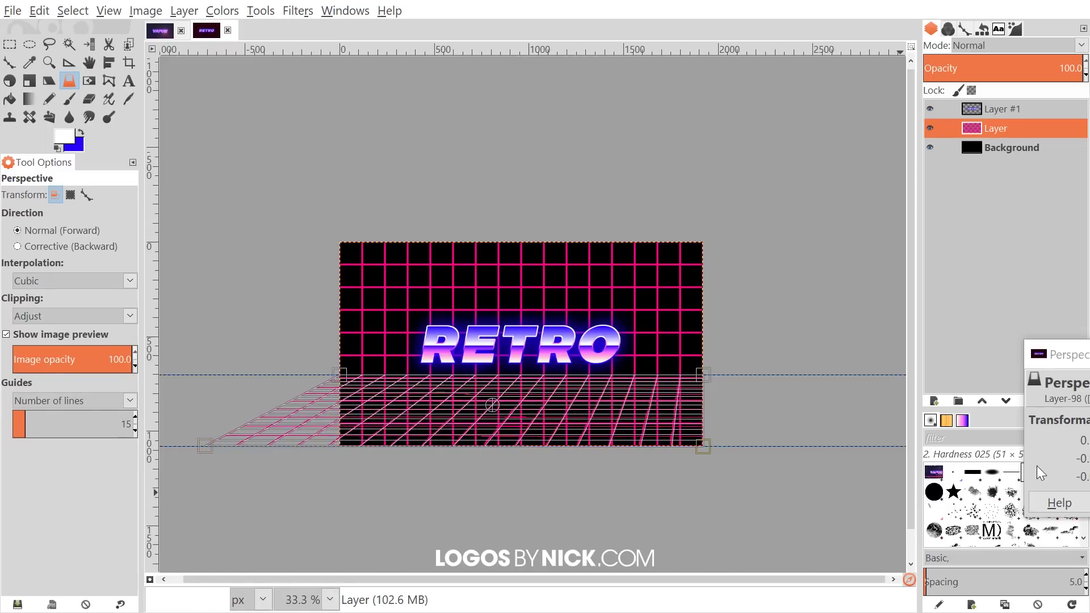
left_click_drag(705, 447, 867, 459)
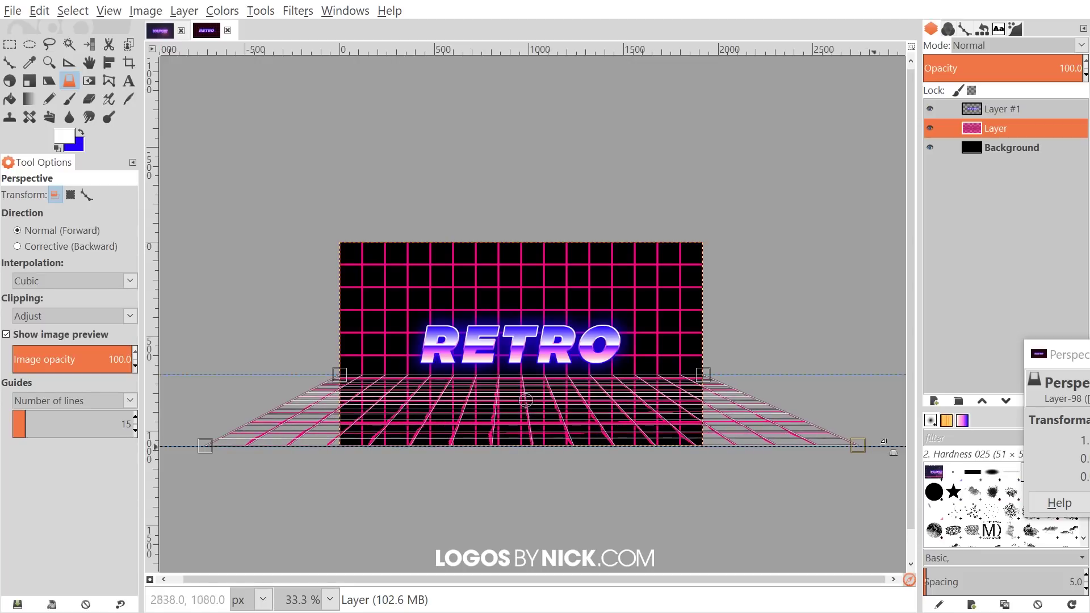
left_click_drag(1081, 357, 670, 127)
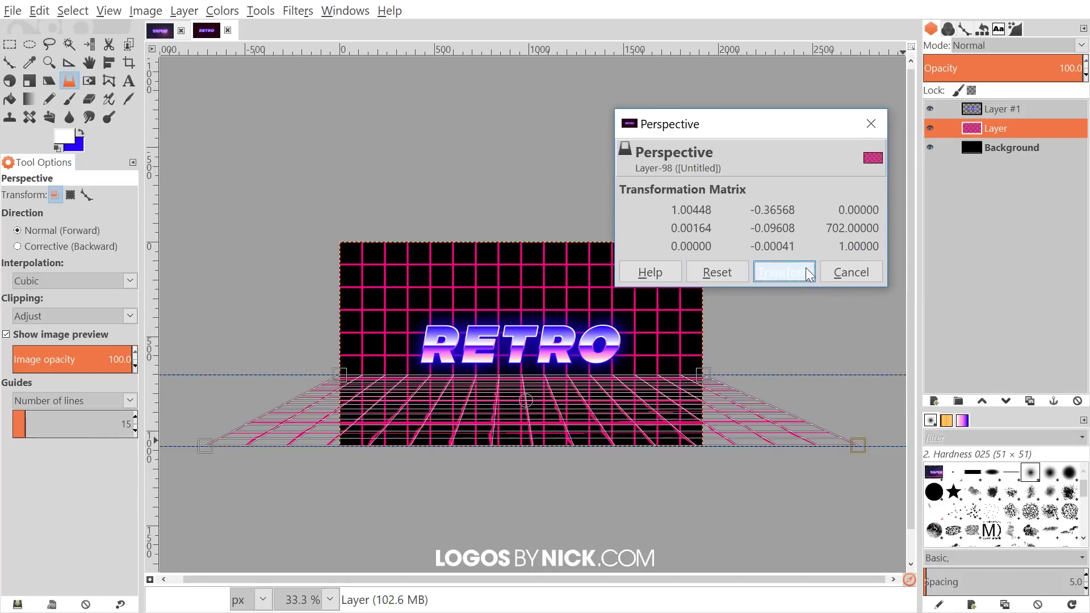
left_click(784, 272)
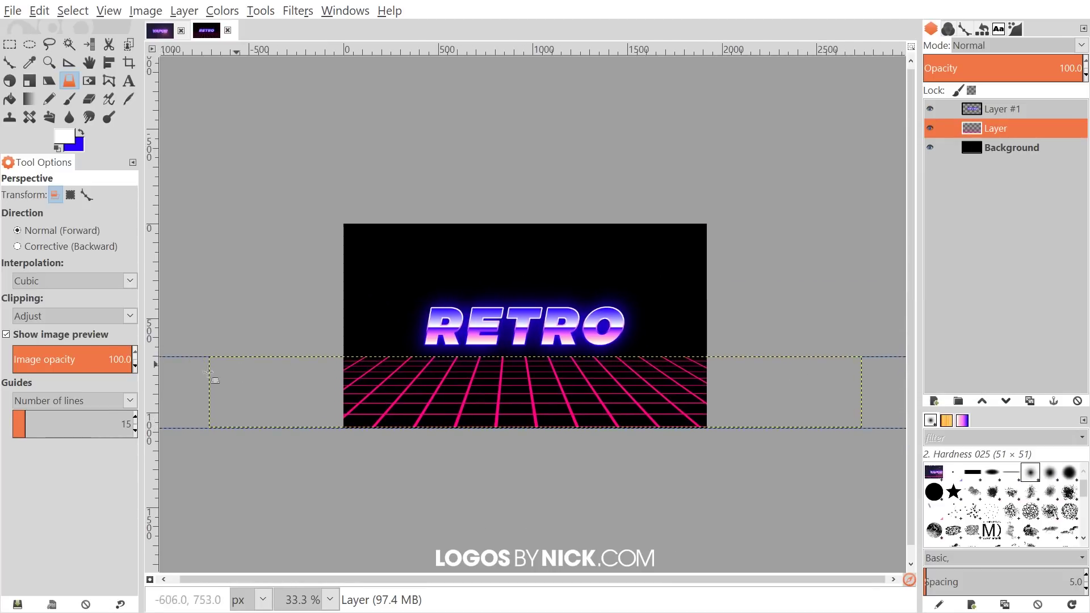
Hide the guides and compare the perspective grid with the VAPOR reference image.
left_click(111, 11)
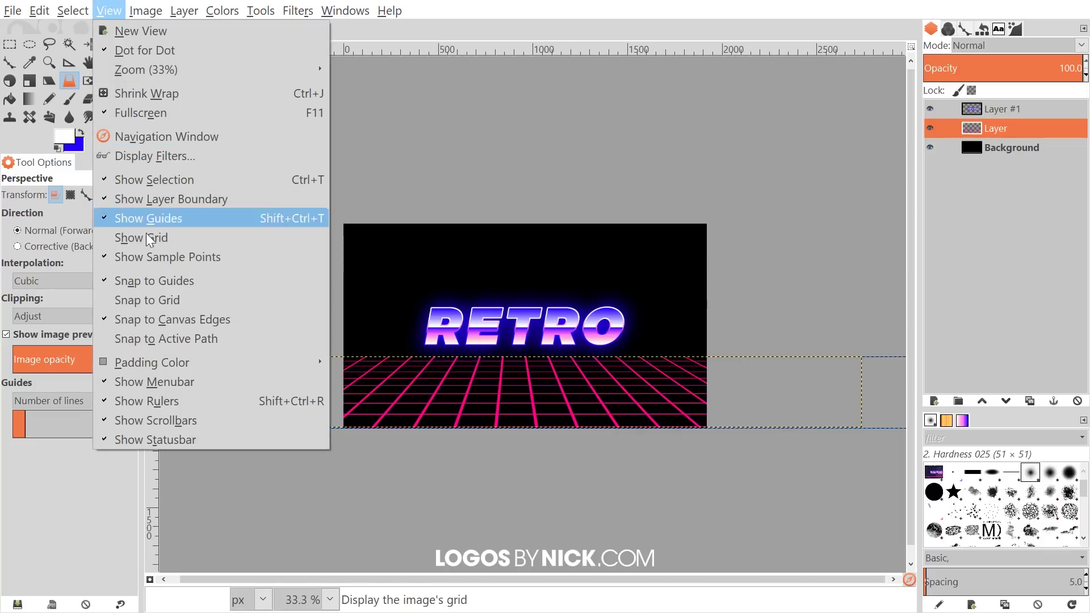
left_click(161, 224)
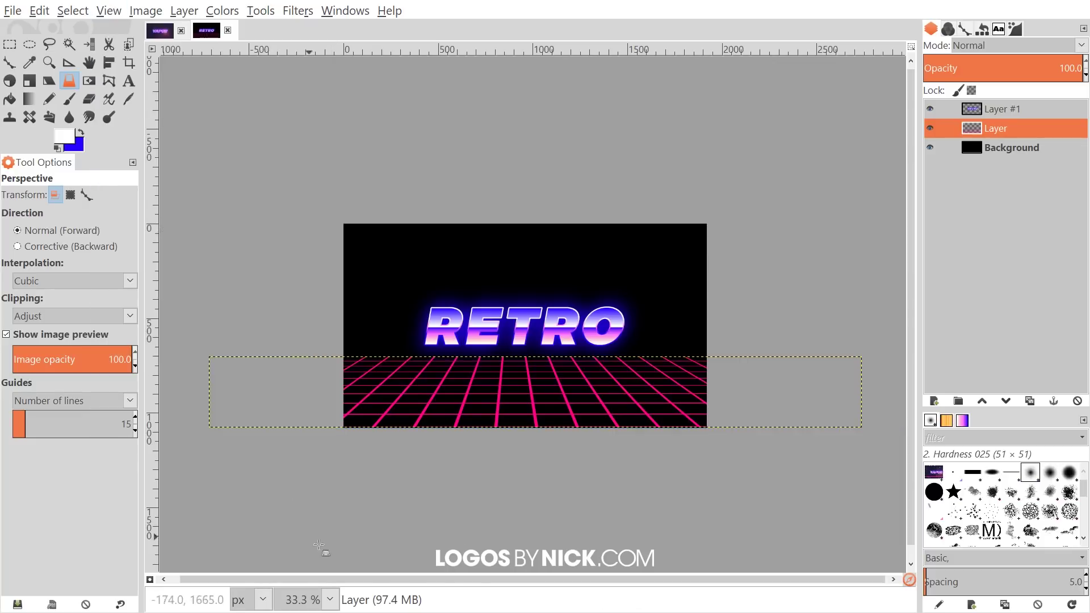
left_click(162, 32)
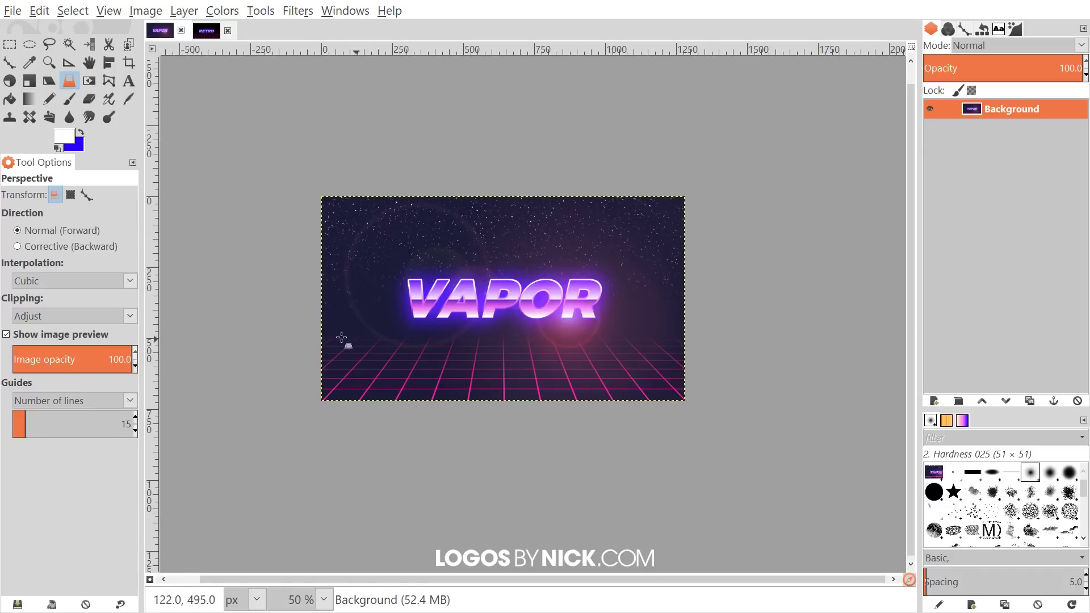
left_click(206, 31)
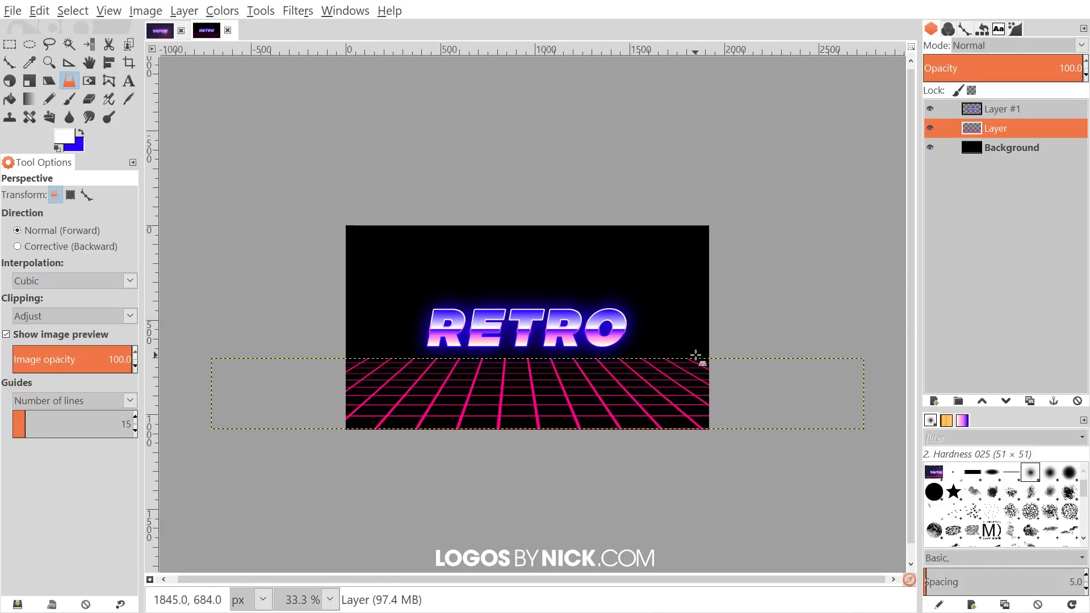
Add a white (full opacity) layer mask to the grid layer.
right_click(995, 129)
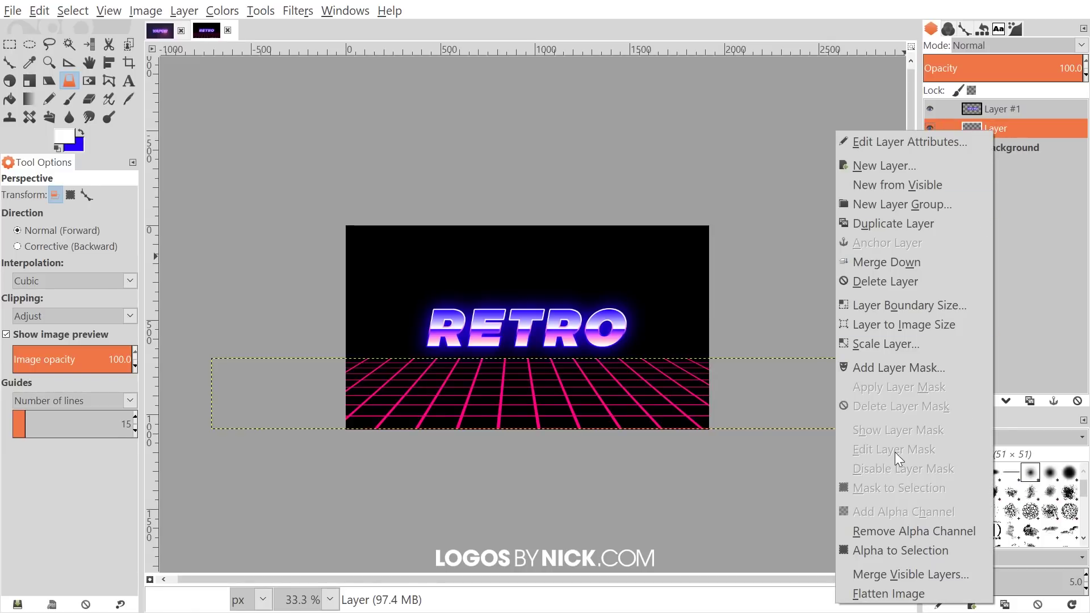
left_click(899, 370)
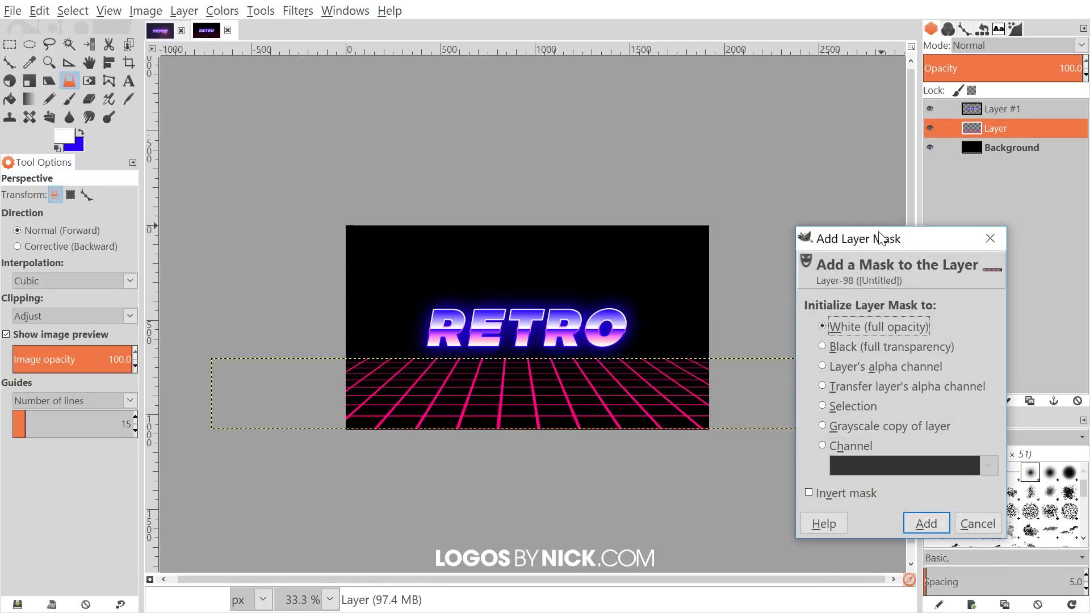
left_click_drag(882, 238, 793, 170)
left_click(848, 456)
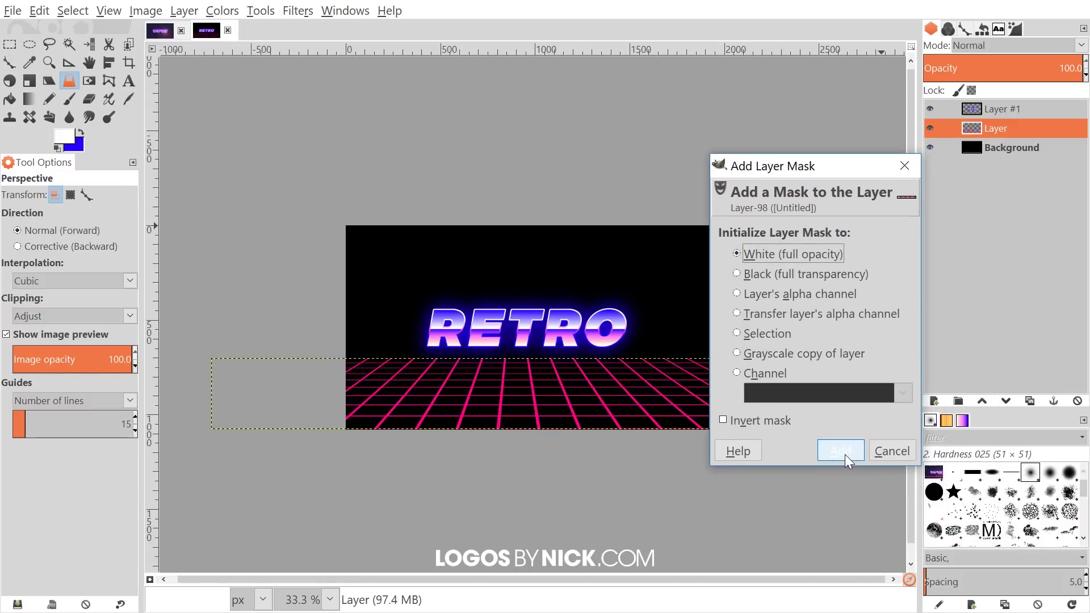
Set the background colour to black (000000).
left_click(81, 149)
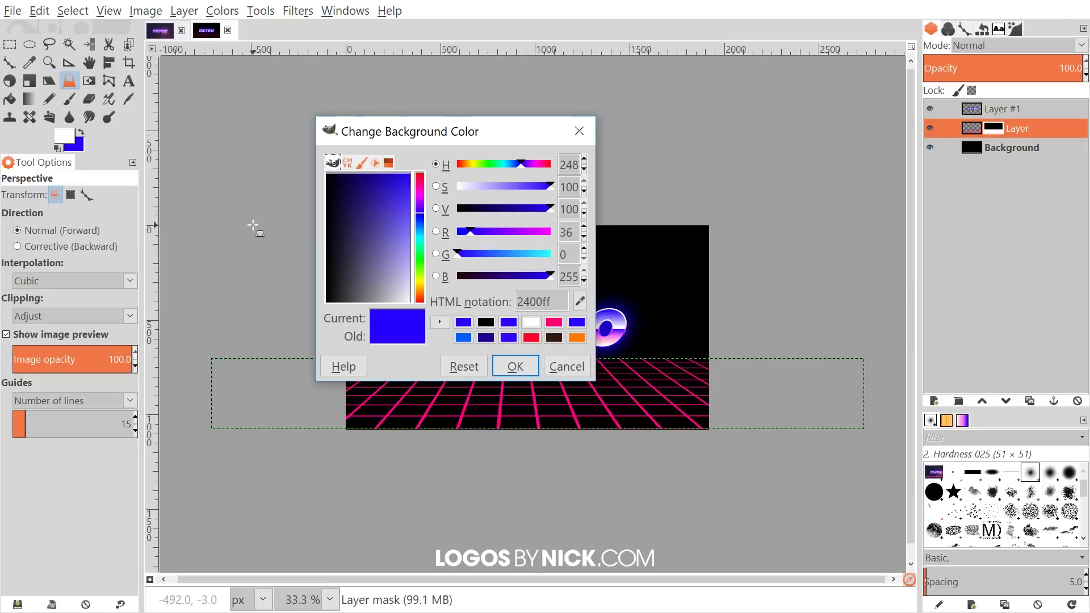
left_click_drag(384, 260, 316, 151)
left_click(515, 366)
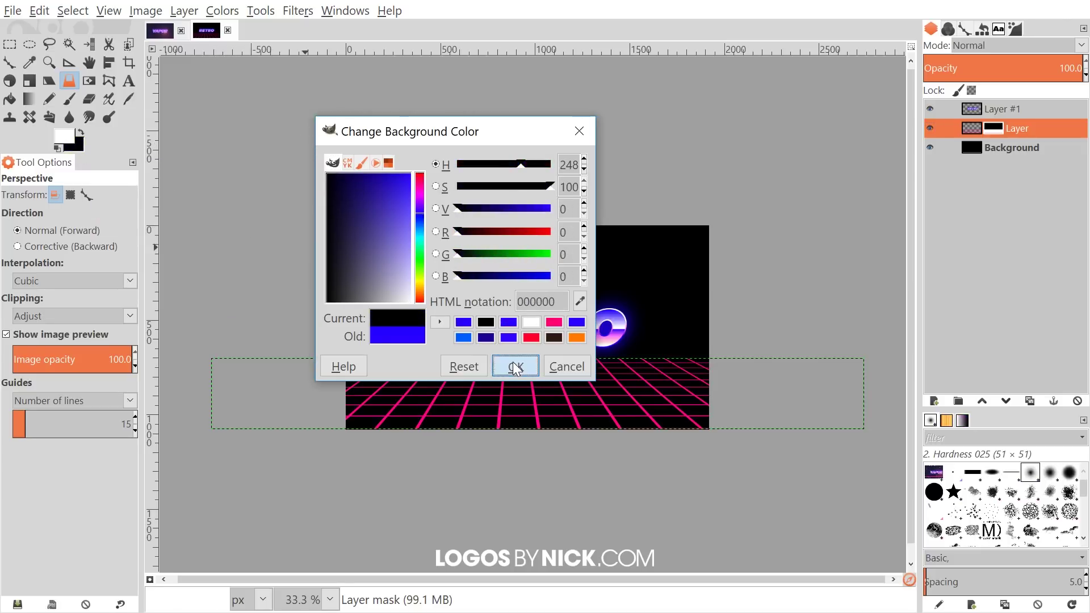
Fade the grid toward the horizon by blending a linear white-to-black gradient on its mask from the bottom edge up to the grid's top.
left_click(29, 99)
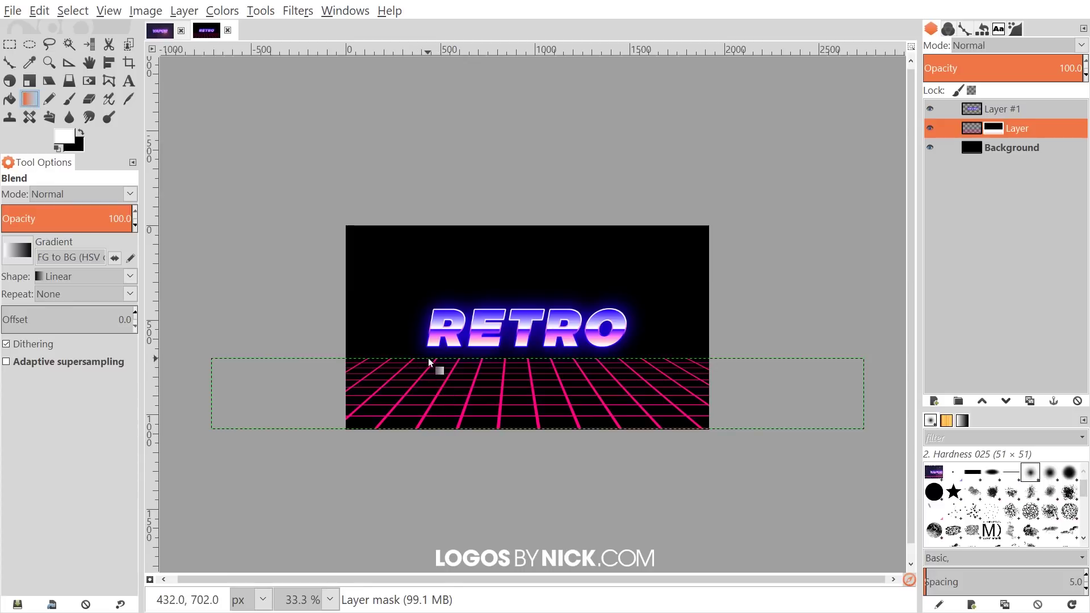
left_click_drag(428, 358, 430, 424)
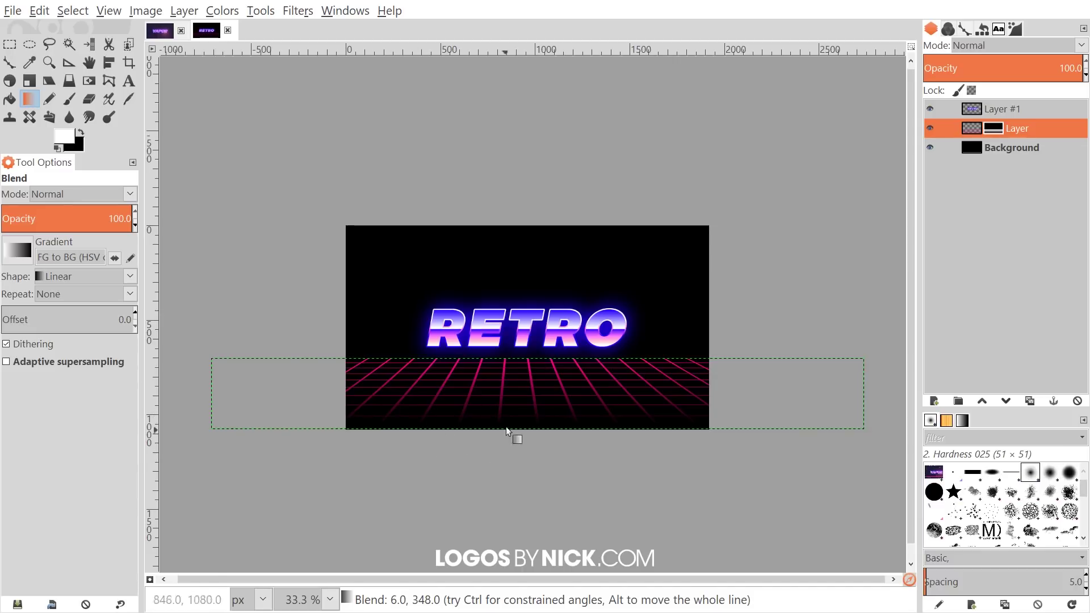
key("ctrl+z")
left_click_drag(431, 424, 435, 366)
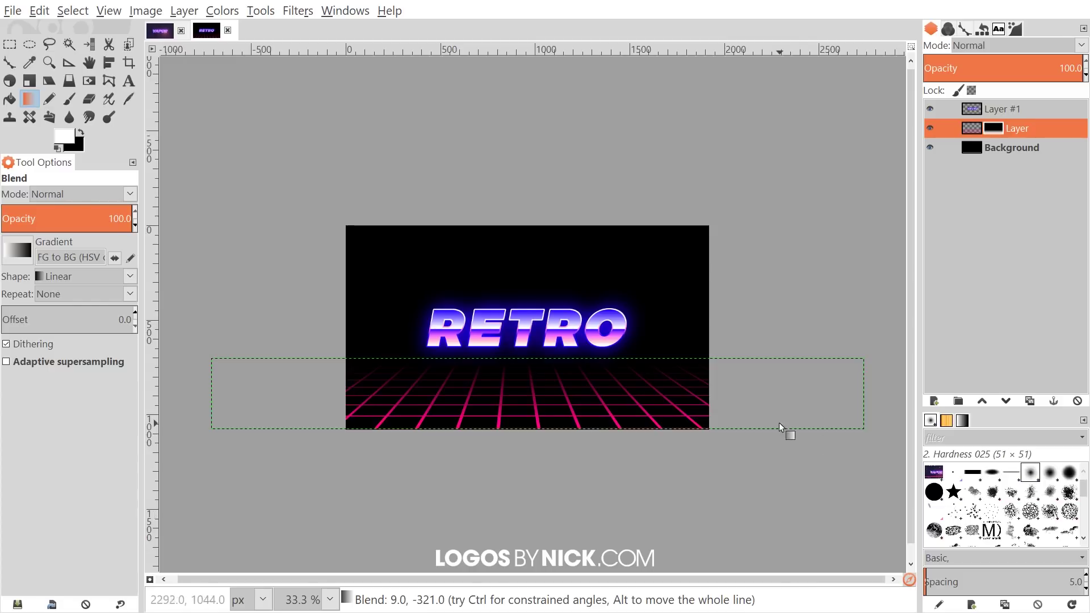
scroll(719, 408, "right", 1)
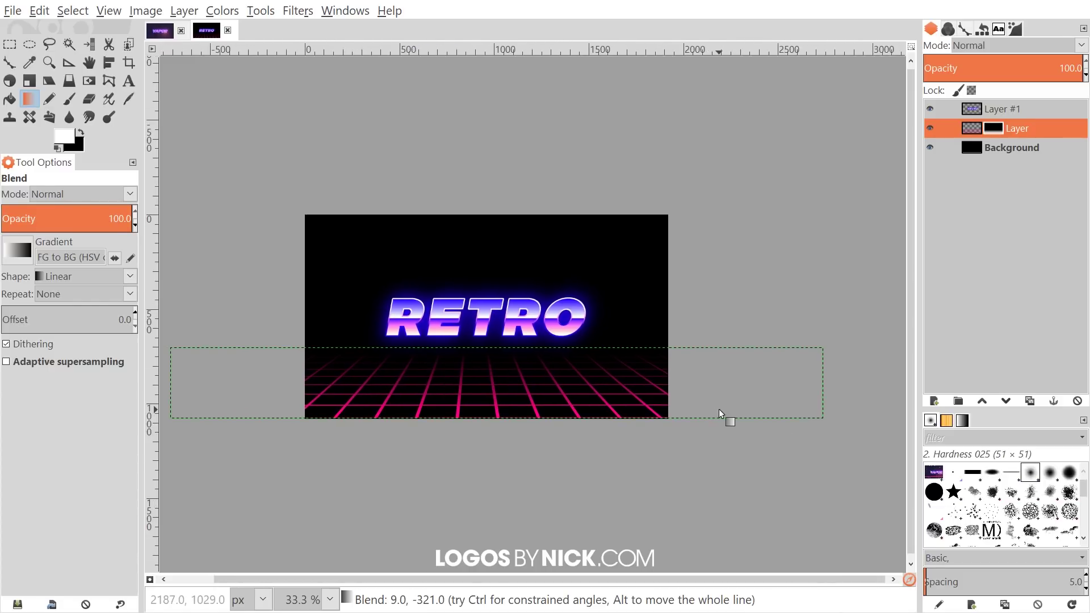
scroll(757, 333, "down", 1)
scroll(778, 358, "left", 1)
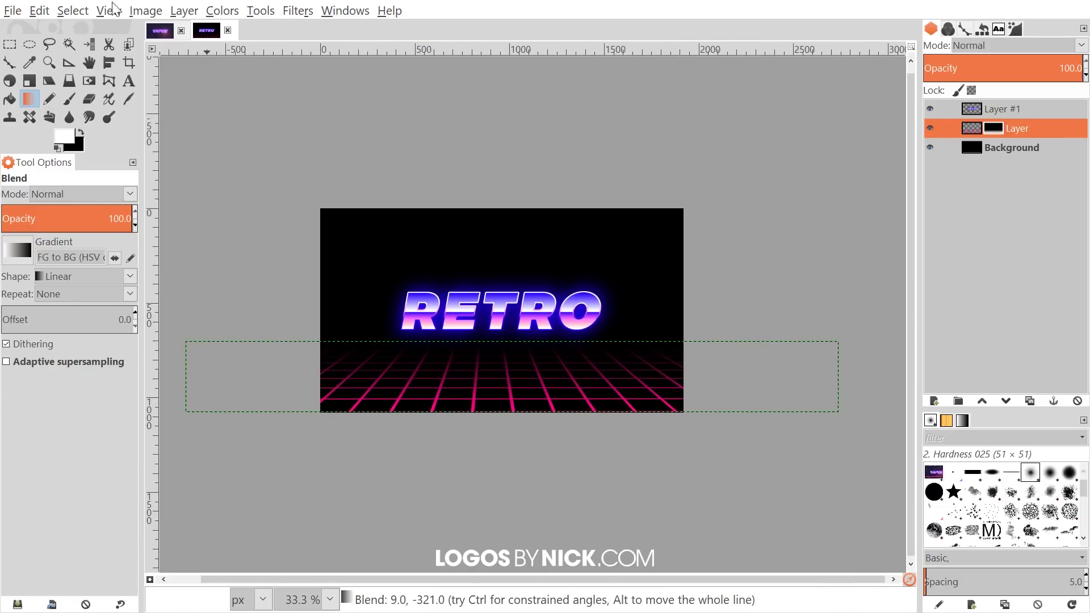
Check the starry sky in the VAPOR reference image and duplicate the Background layer of the RETRO image.
left_click(160, 30)
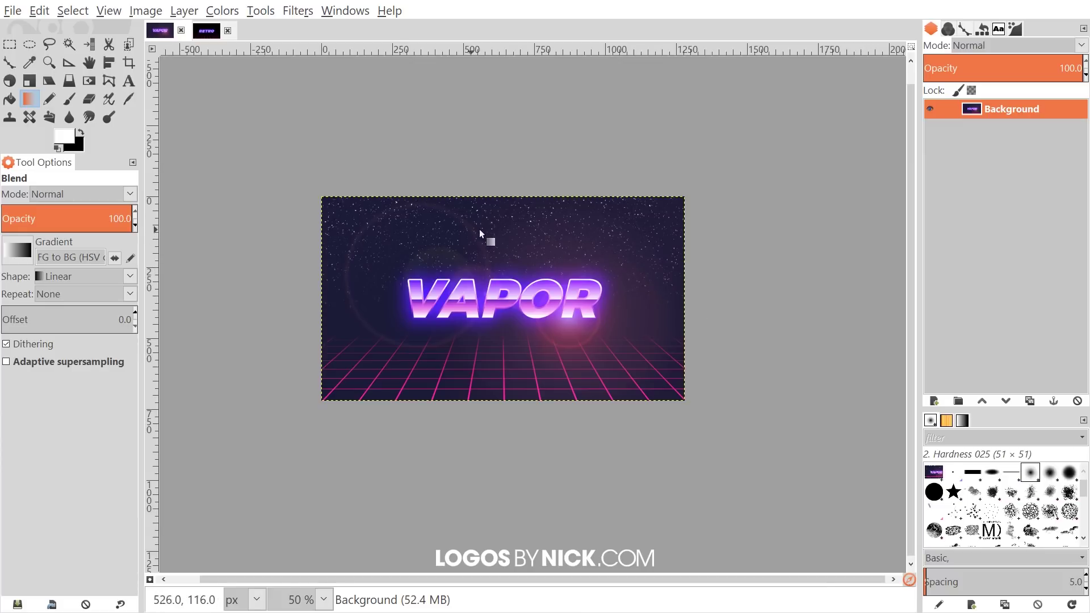
left_click(200, 31)
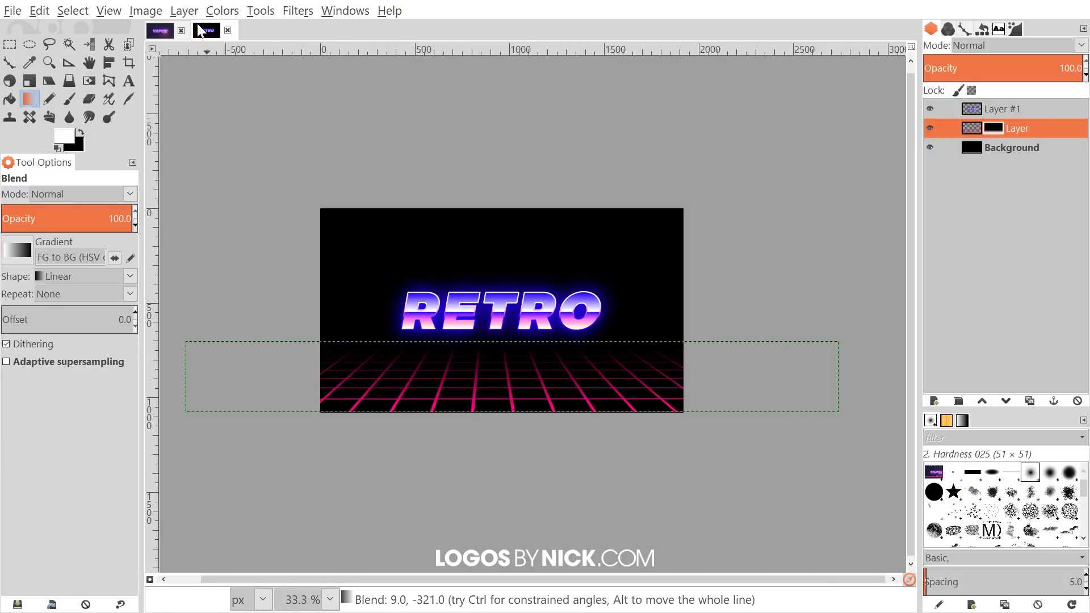
left_click(1010, 147)
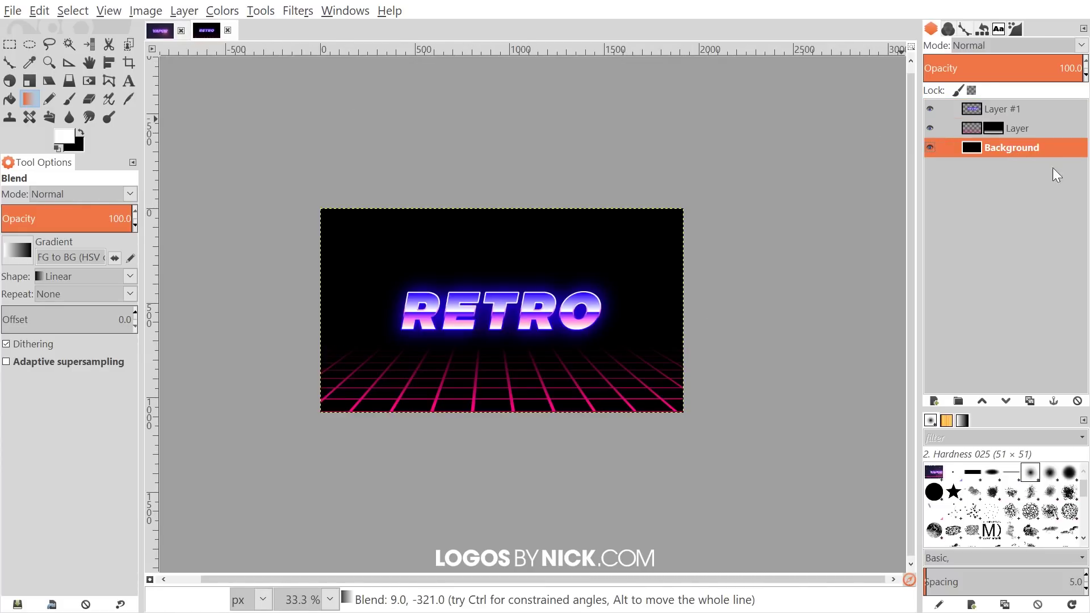
left_click(1030, 401)
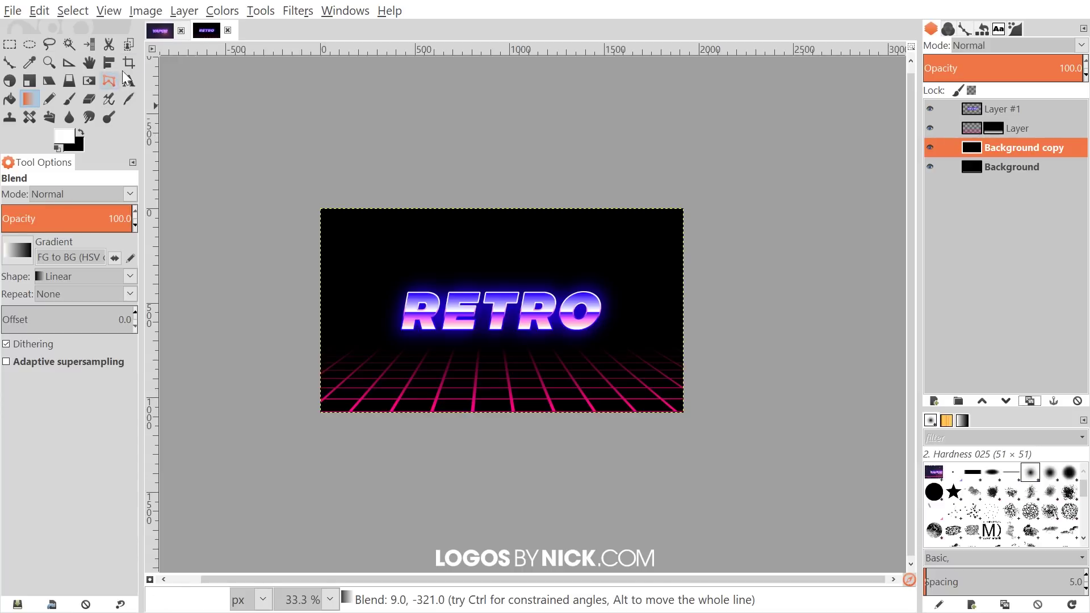
Apply HSV Noise to the duplicated background with holdness 1, hue 0, saturation 255 and value 255.
left_click(292, 11)
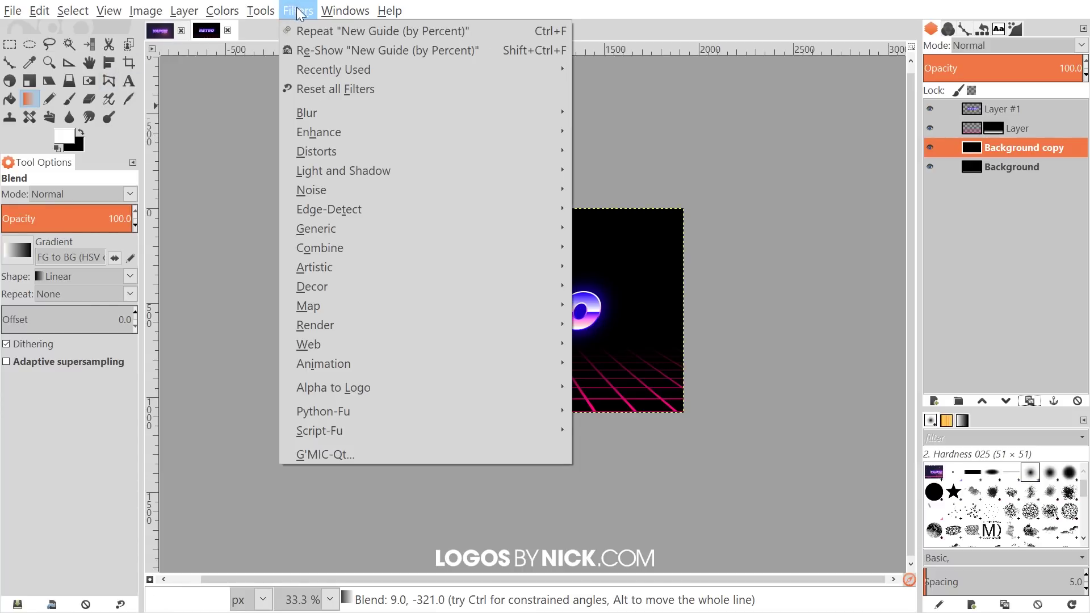
mouse_move(323, 189)
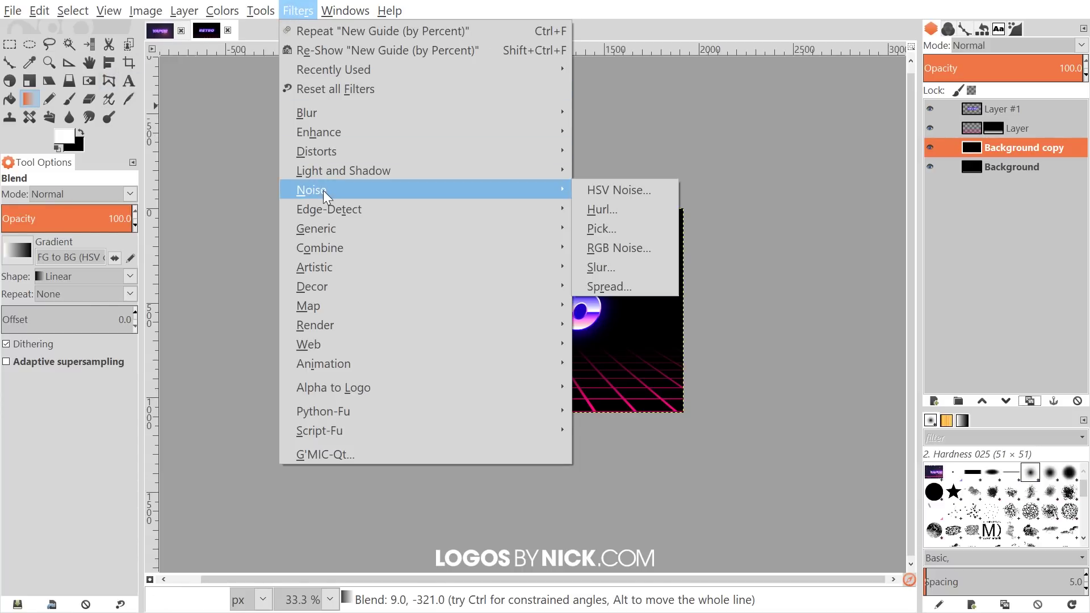
left_click(646, 197)
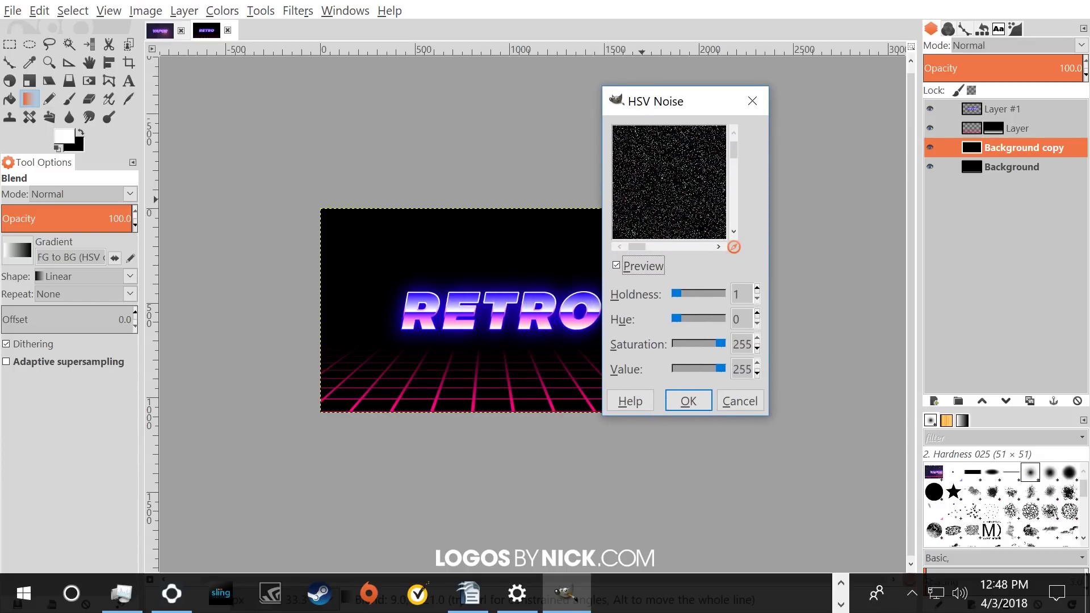
left_click(690, 402)
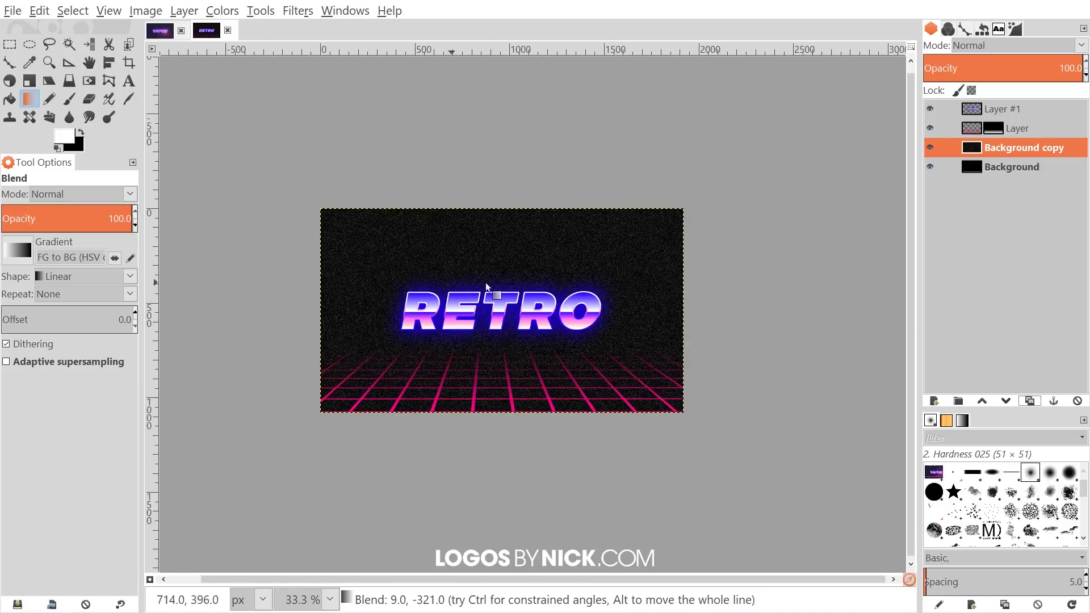
Desaturate the noisy background copy based on Lightness.
scroll(880, 391, "right", 2)
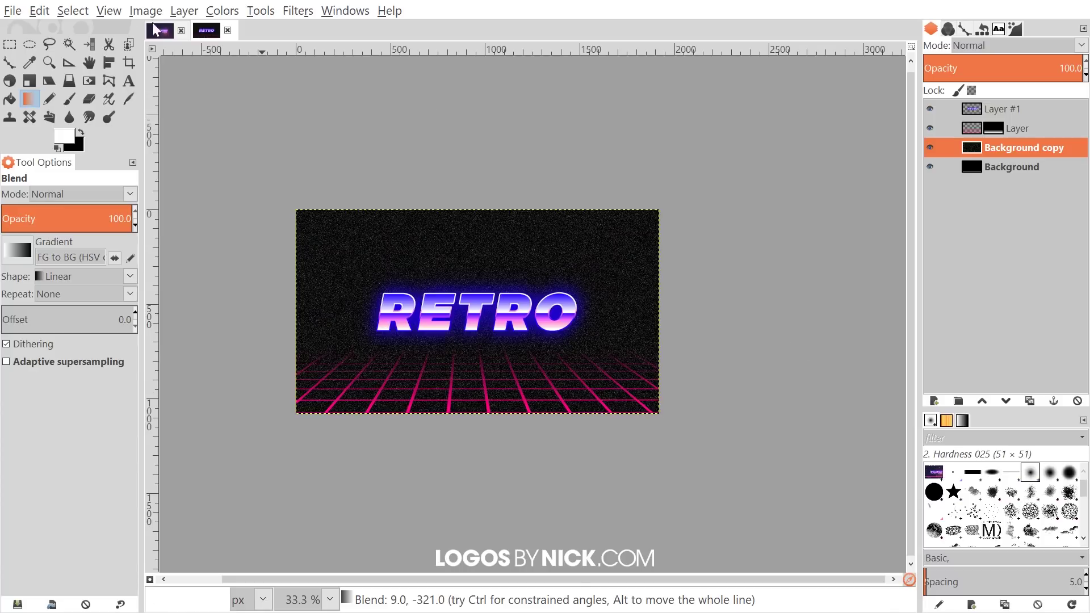
left_click(218, 10)
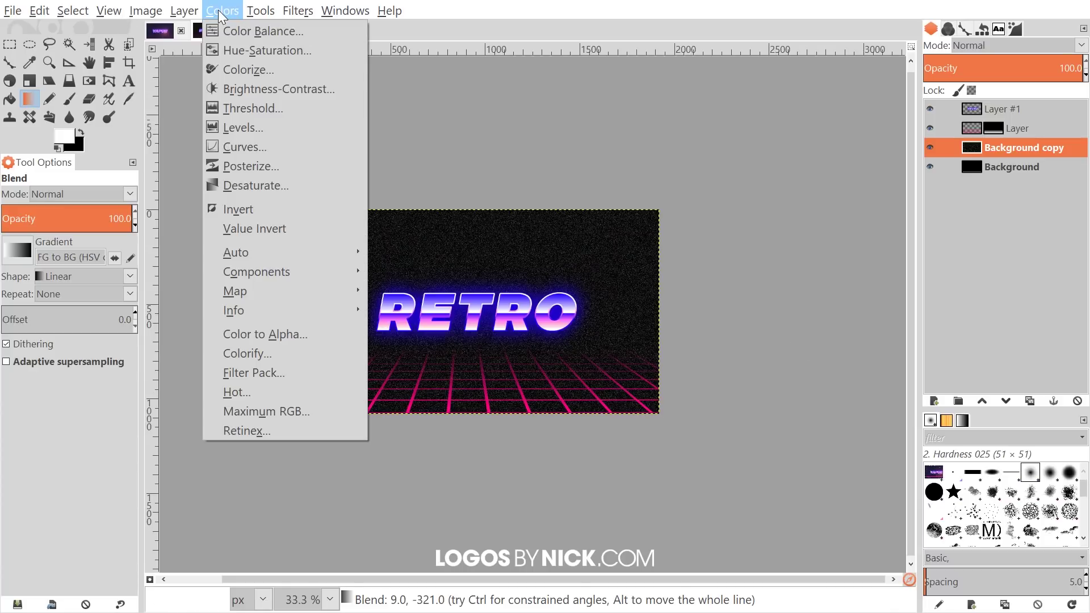
left_click(265, 186)
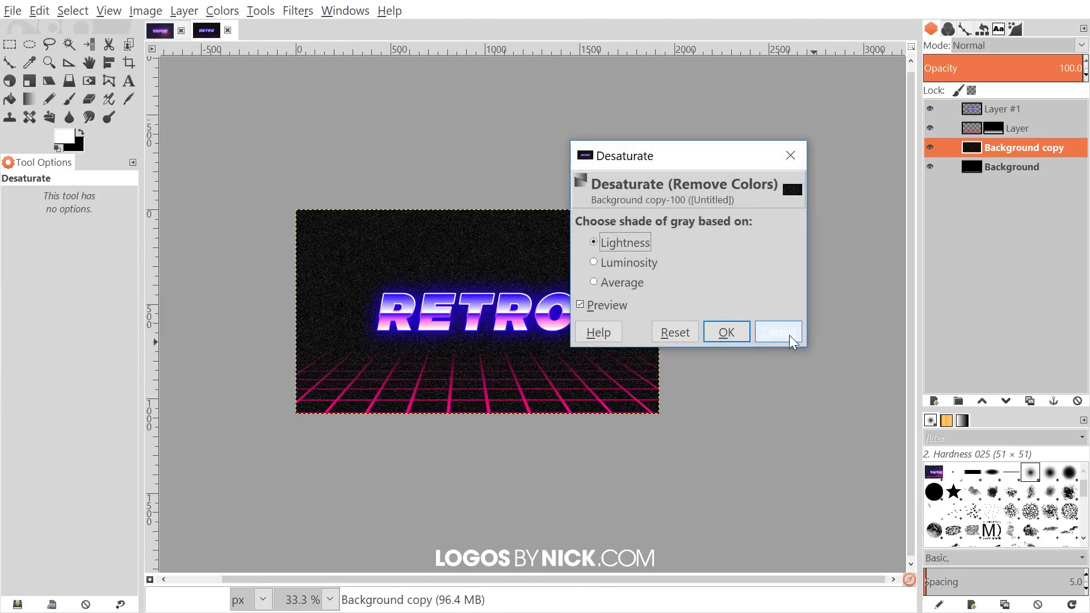
left_click(733, 334)
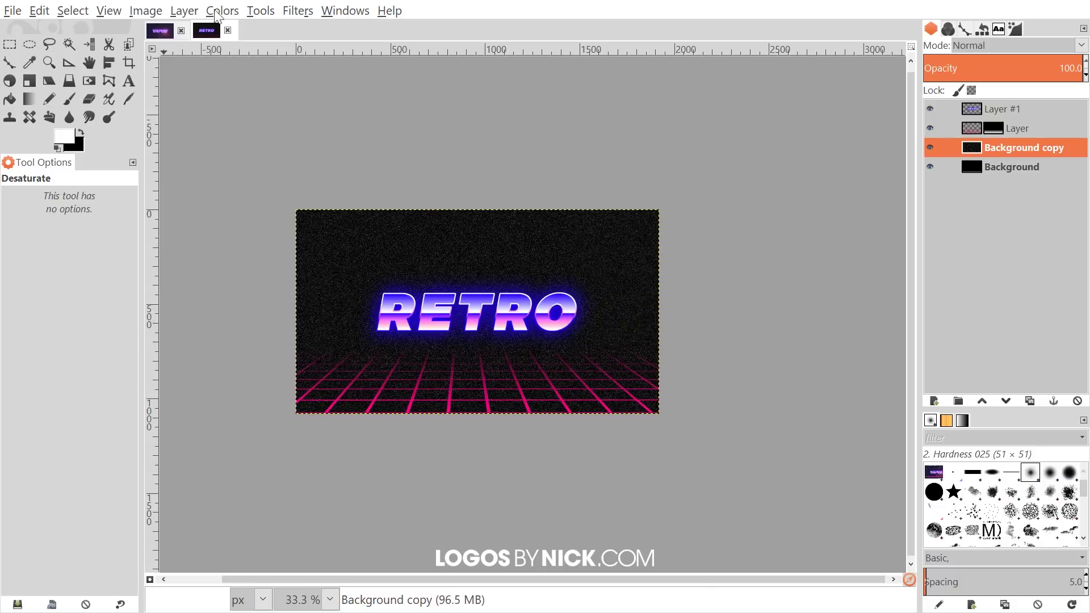
Apply a 5 px horizontal and vertical Gaussian Blur to the noise layer using the RLE method.
left_click(290, 10)
mouse_move(315, 114)
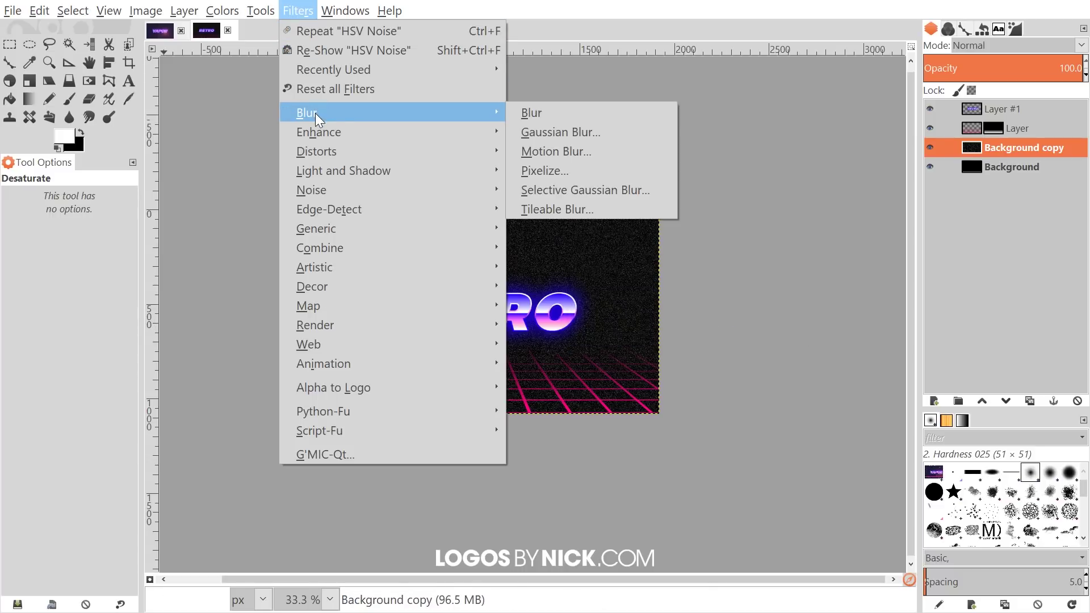
left_click(563, 129)
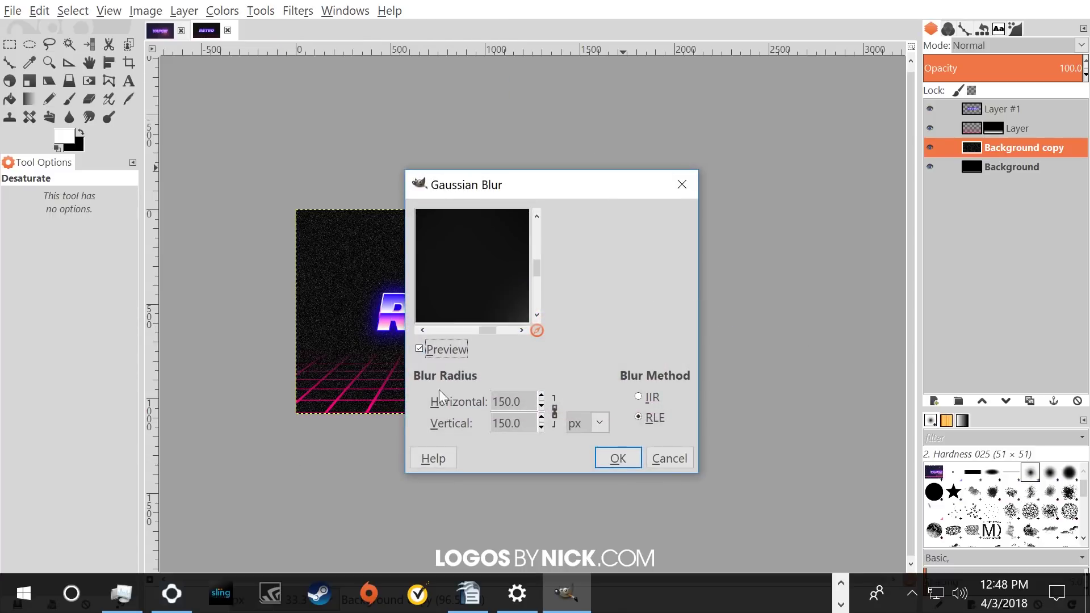
key("Tab")
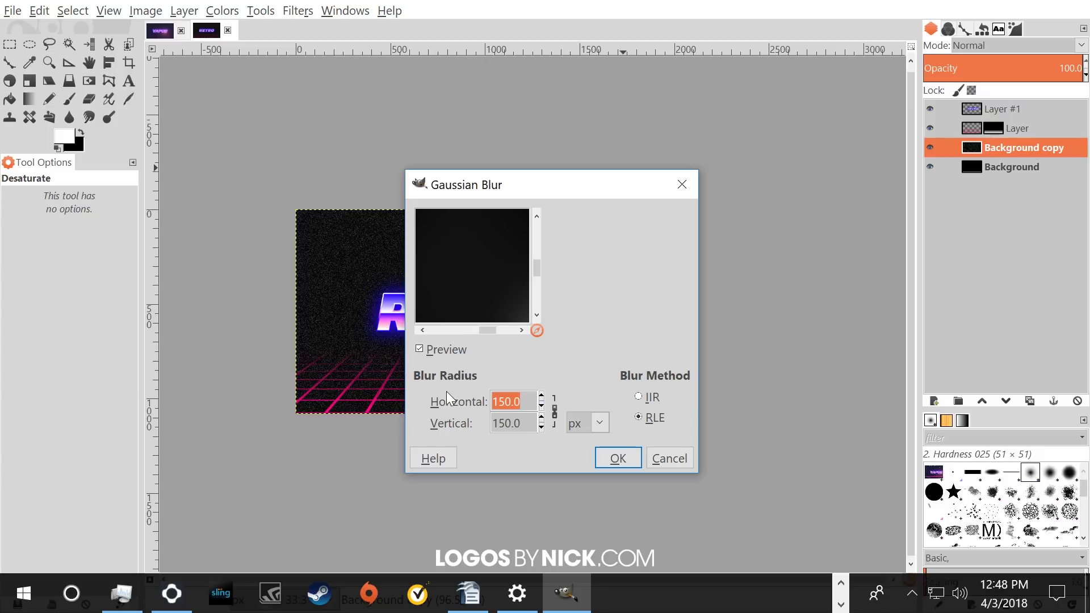
type("5")
key("Tab")
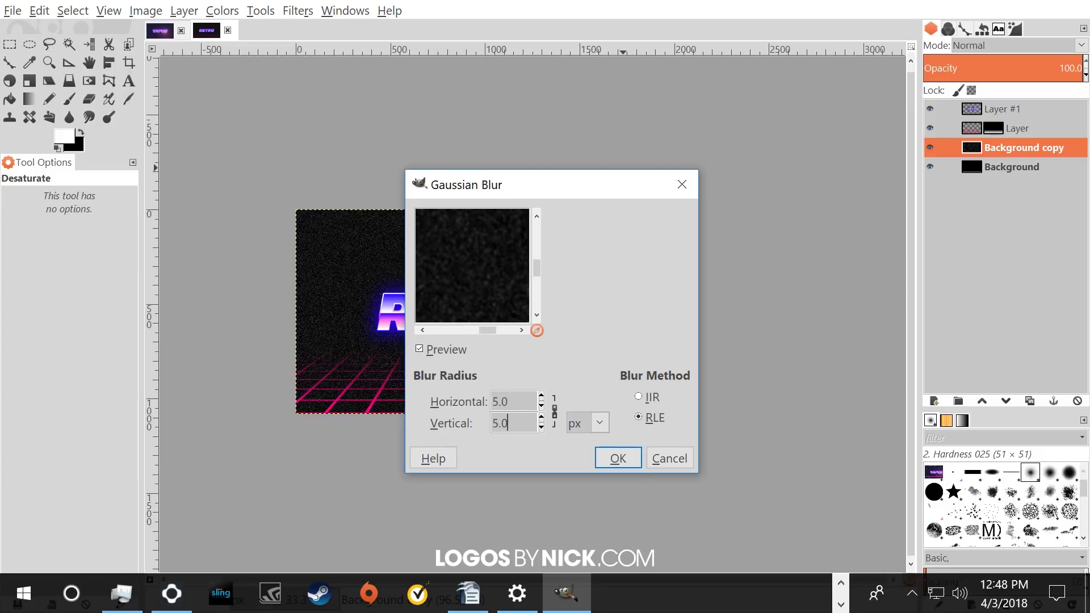
left_click(619, 458)
left_click_drag(489, 454, 530, 404)
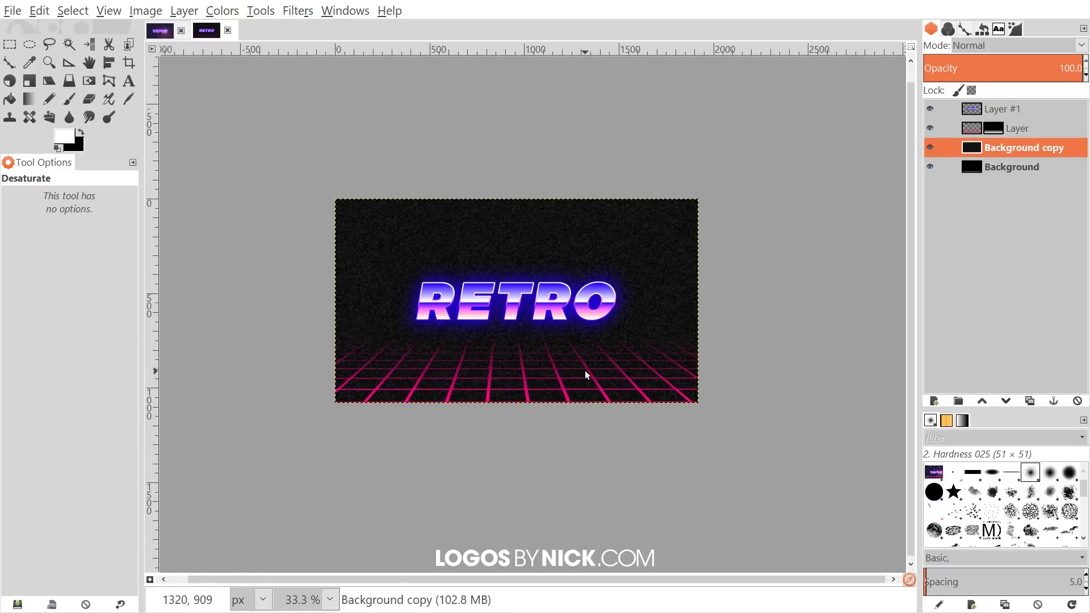
Turn the blurred noise into sparse stars with Levels, setting the Value input levels to 0, 0.10 and 43.
scroll(585, 370, "up", 1)
left_click_drag(585, 370, 542, 385)
scroll(594, 392, "up", 1)
scroll(594, 392, "down", 1)
left_click(207, 15)
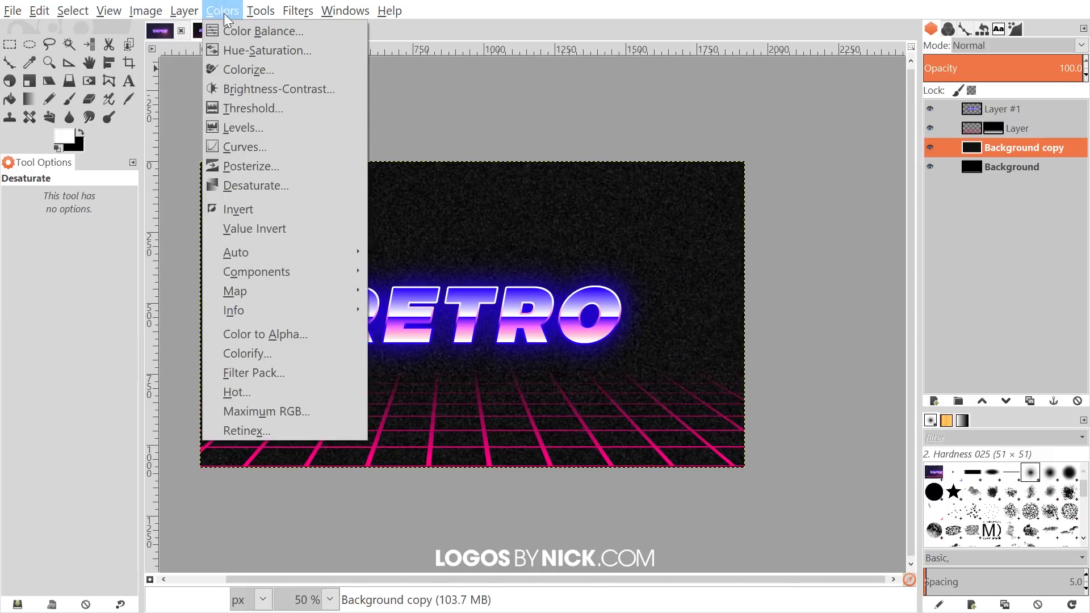
left_click(244, 126)
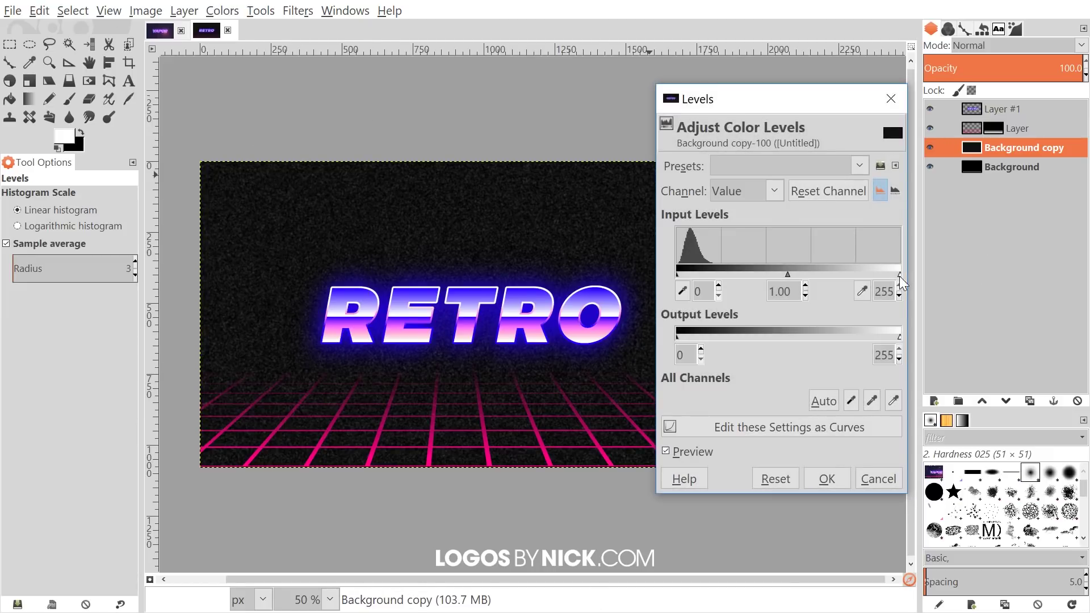
left_click_drag(899, 275, 890, 276)
mouse_move(676, 275)
left_mouse_down()
mouse_move(877, 277)
mouse_move(662, 276)
left_mouse_up()
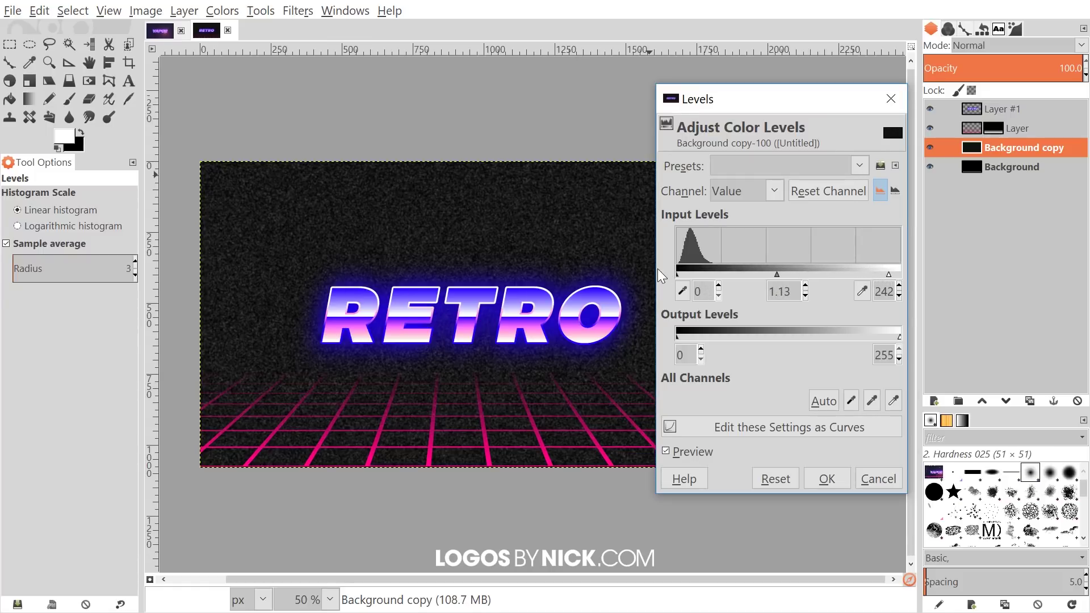
left_click_drag(889, 276, 716, 280)
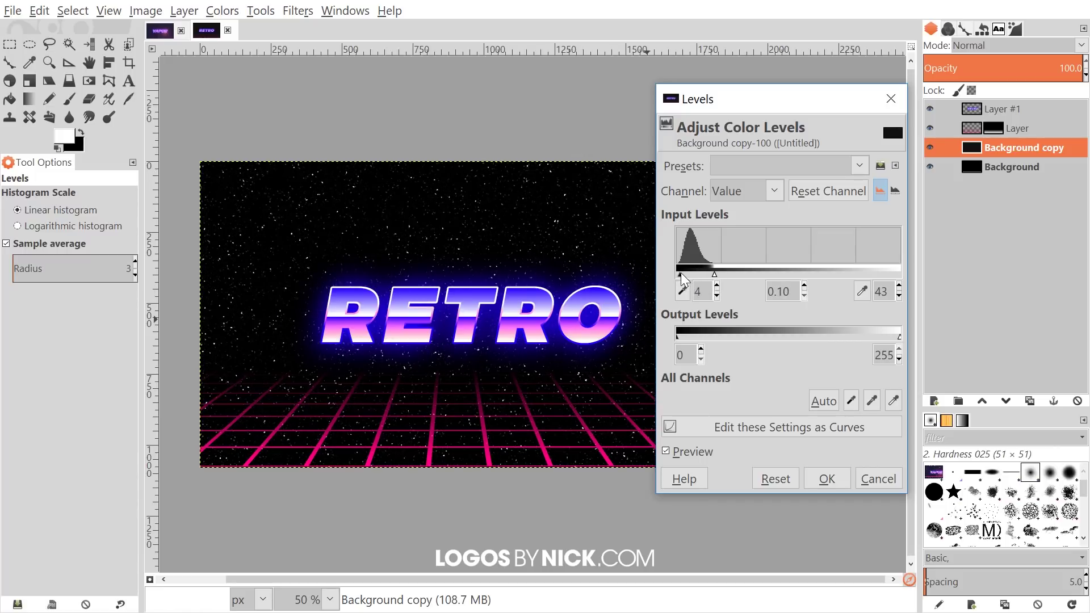
mouse_move(681, 278)
left_mouse_down()
mouse_move(710, 281)
mouse_move(661, 280)
left_mouse_up()
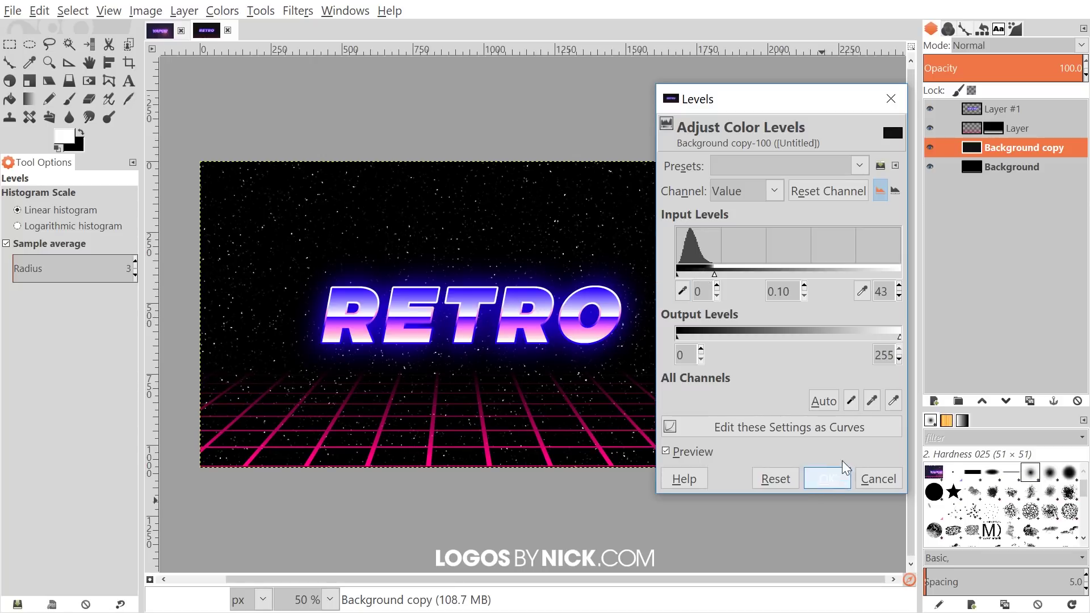
left_click(828, 480)
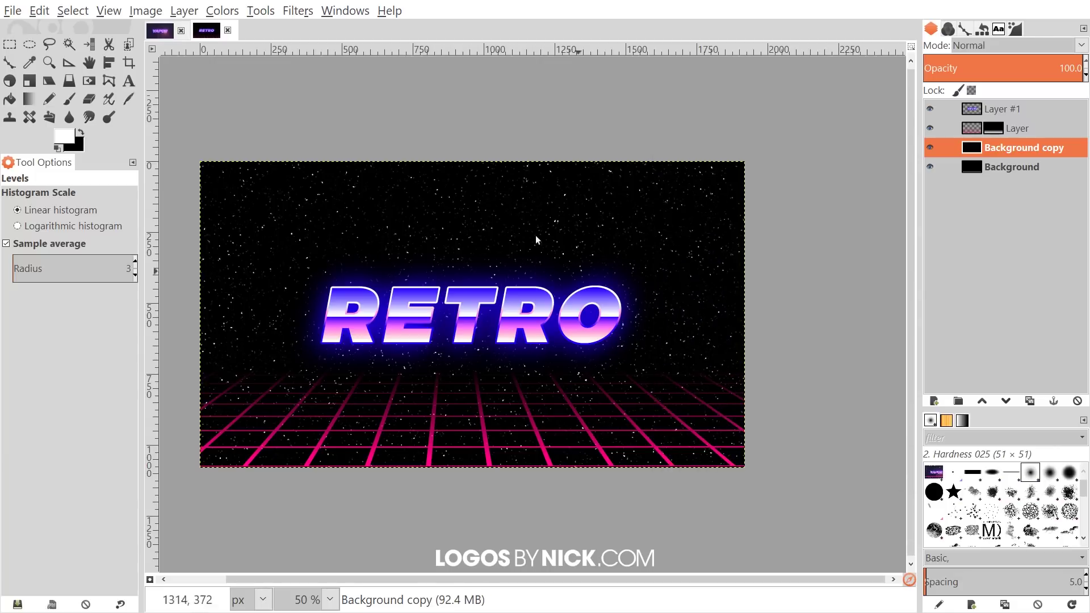
Colorize the star layer with hue 332, saturation 50 and lightness 0.
left_click_drag(476, 182, 473, 149)
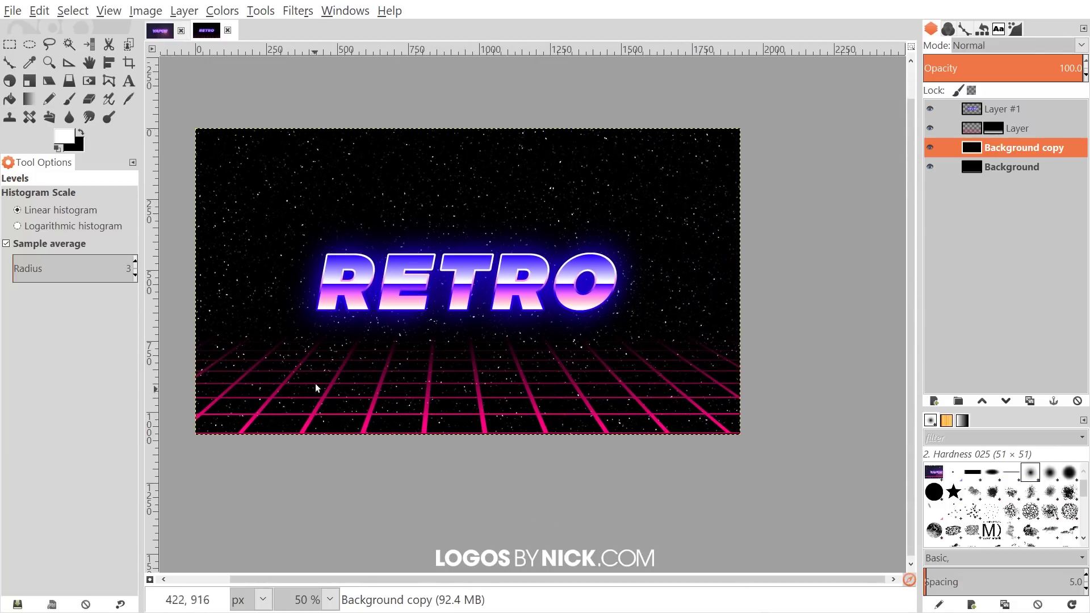
left_click(223, 12)
left_click(253, 70)
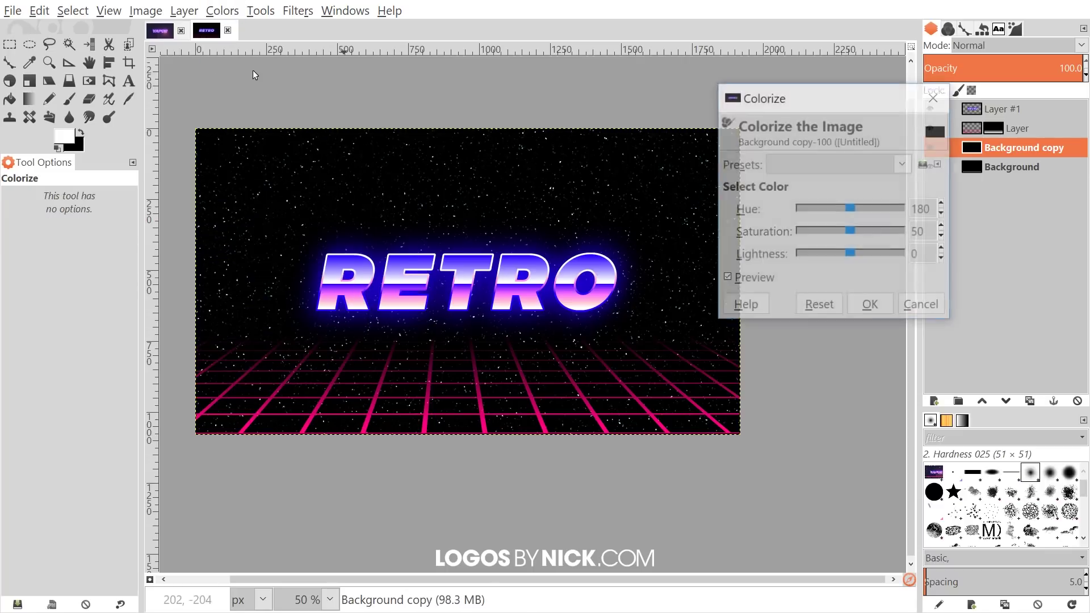
left_click_drag(851, 209, 898, 219)
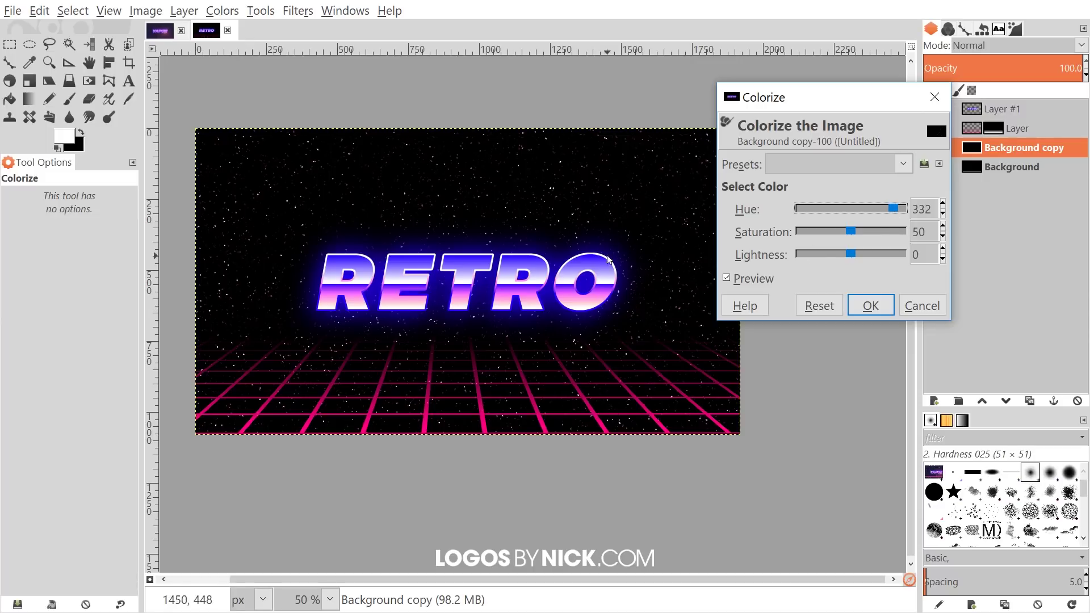
left_click(884, 302)
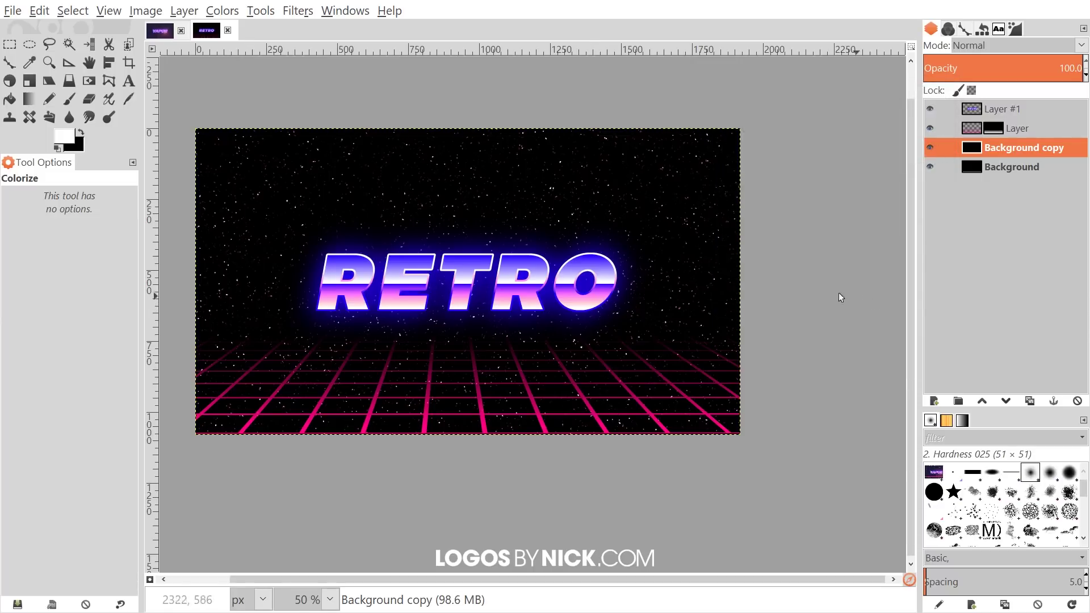
Add a white (full opacity) layer mask to the star layer.
scroll(584, 312, "up", 1)
scroll(513, 343, "left", 3)
scroll(513, 343, "down", 1)
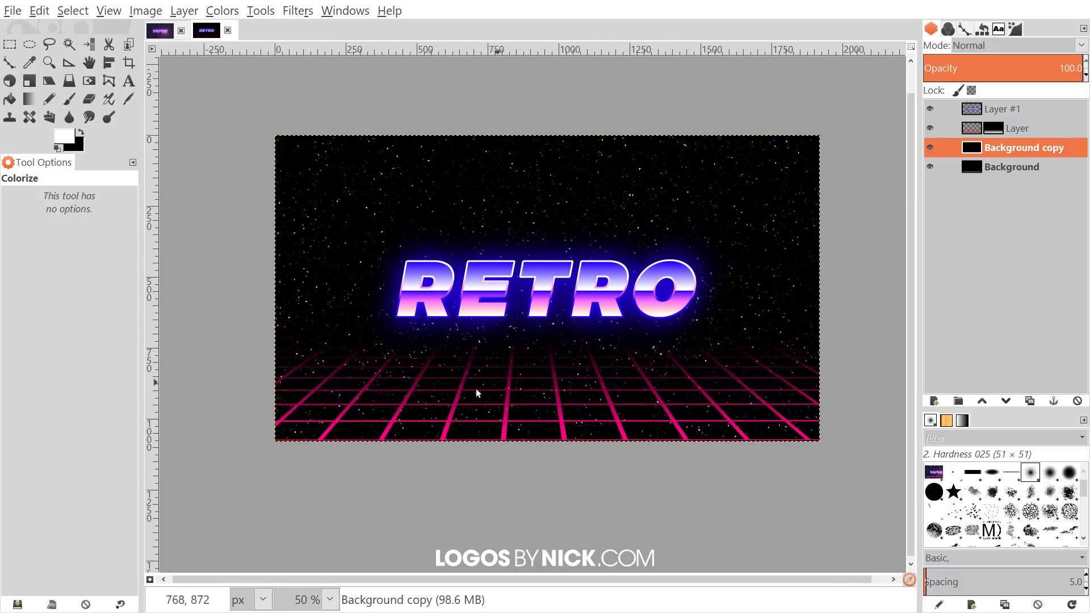
scroll(738, 386, "right", 1)
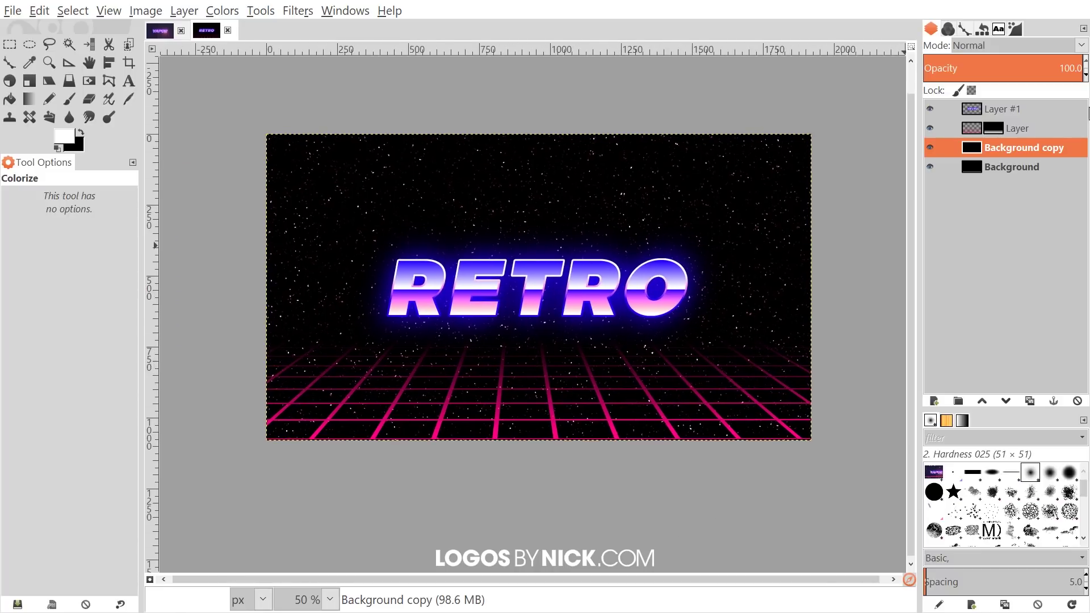
right_click(1014, 146)
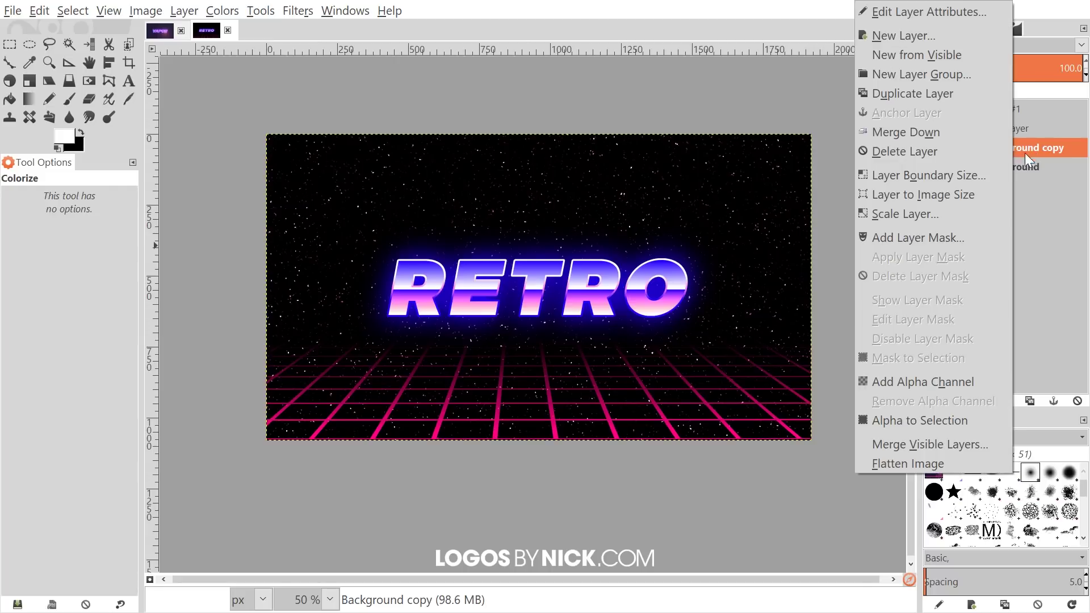
left_click(917, 236)
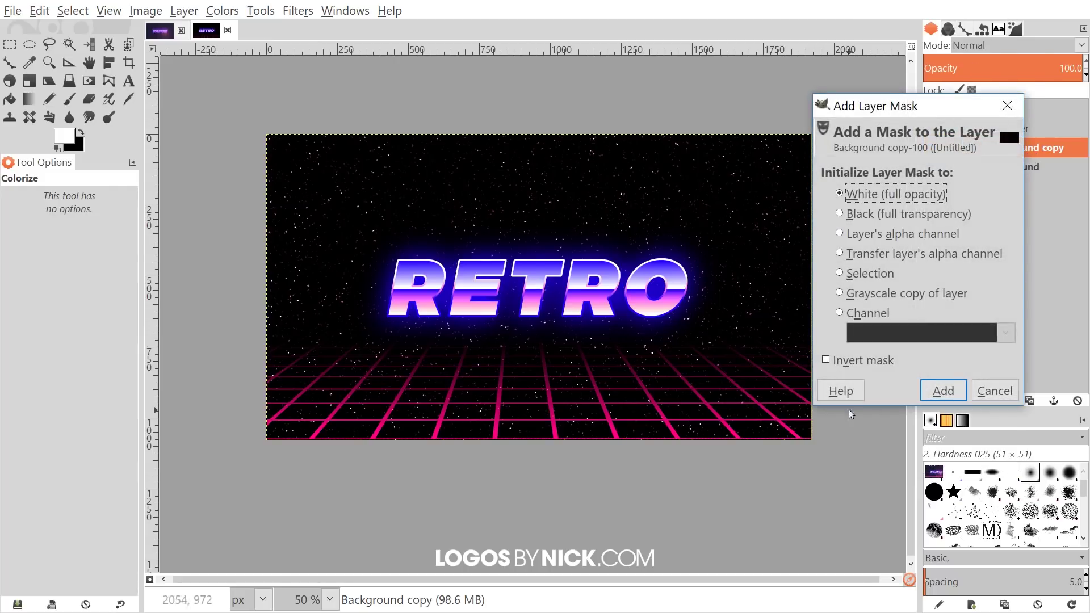
left_click(943, 390)
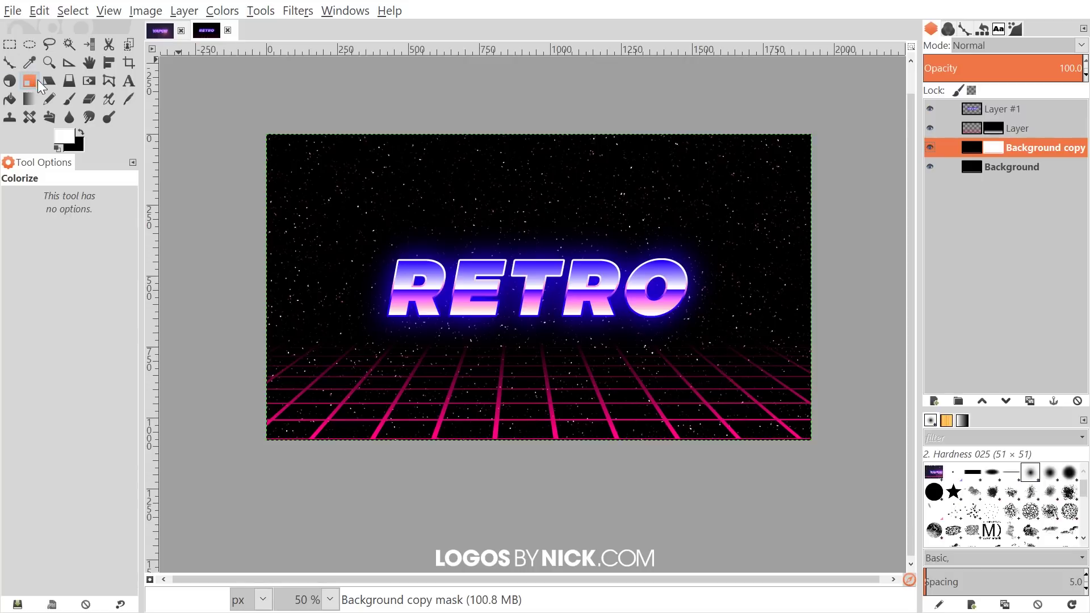
Fade the stars out above the grid with a linear white-to-black gradient about 700 px long, running down the mask from the canvas's upper edge.
left_click(29, 98)
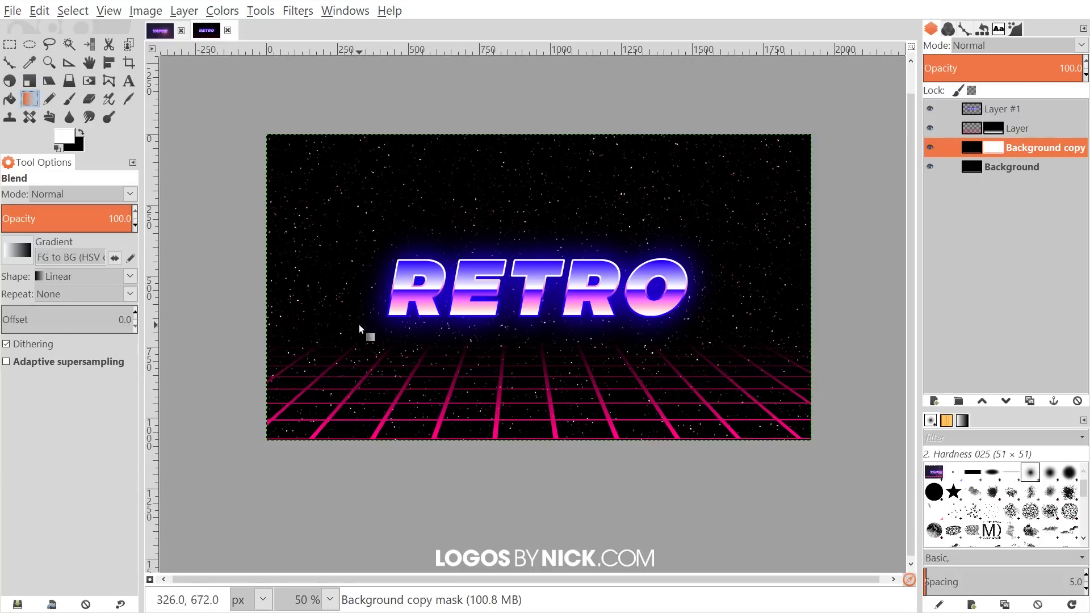
mouse_move(355, 318)
left_mouse_down()
mouse_move(374, 206)
mouse_move(353, 140)
mouse_move(366, 171)
mouse_move(359, 334)
left_mouse_up()
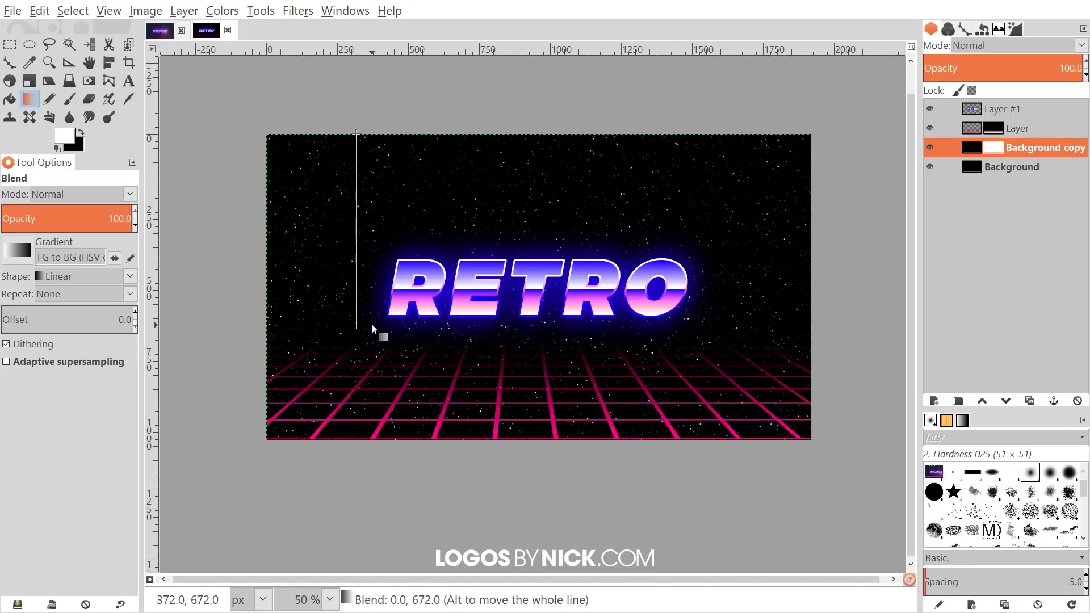
left_click_drag(372, 335, 370, 332)
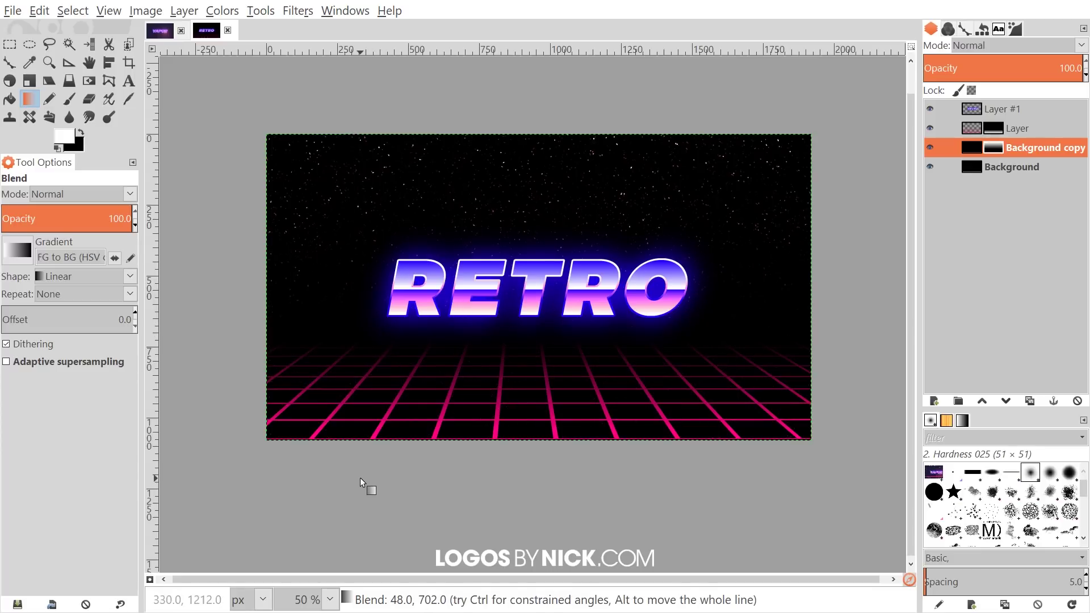
left_click_drag(358, 480, 427, 193)
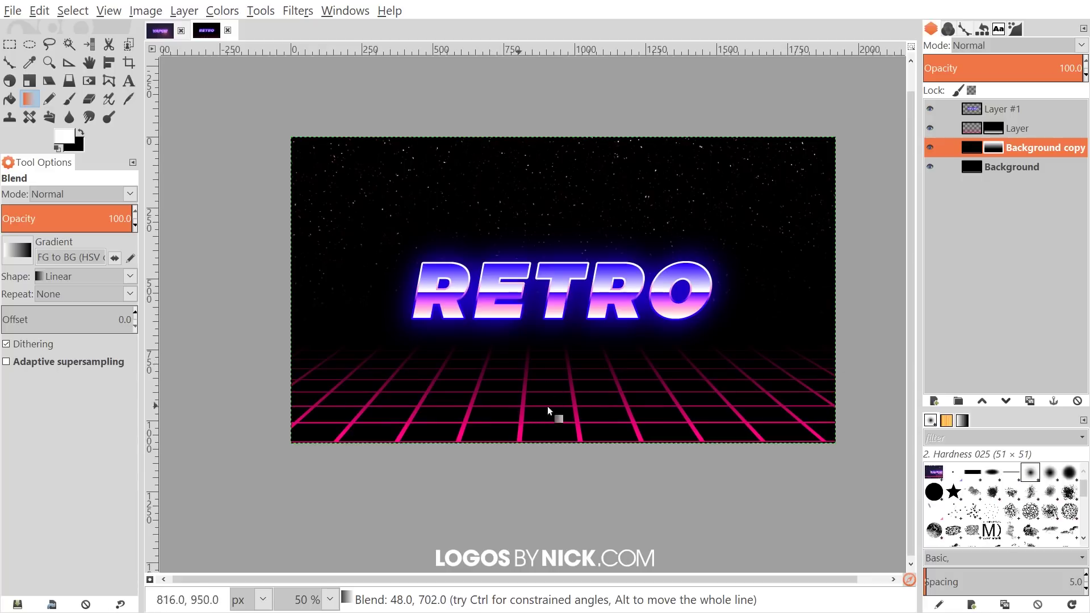
scroll(592, 369, "right", 2)
scroll(606, 323, "up", 1)
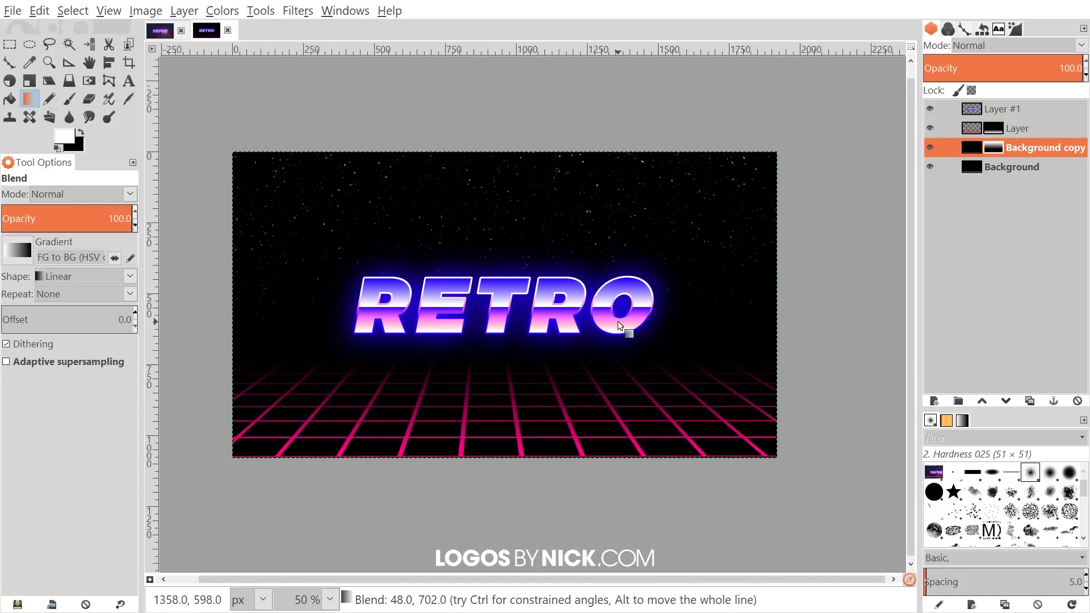
Check the lens flare in the VAPOR reference, then duplicate RETRO's Background layer and move the copy to the top of the layer stack.
left_click(161, 32)
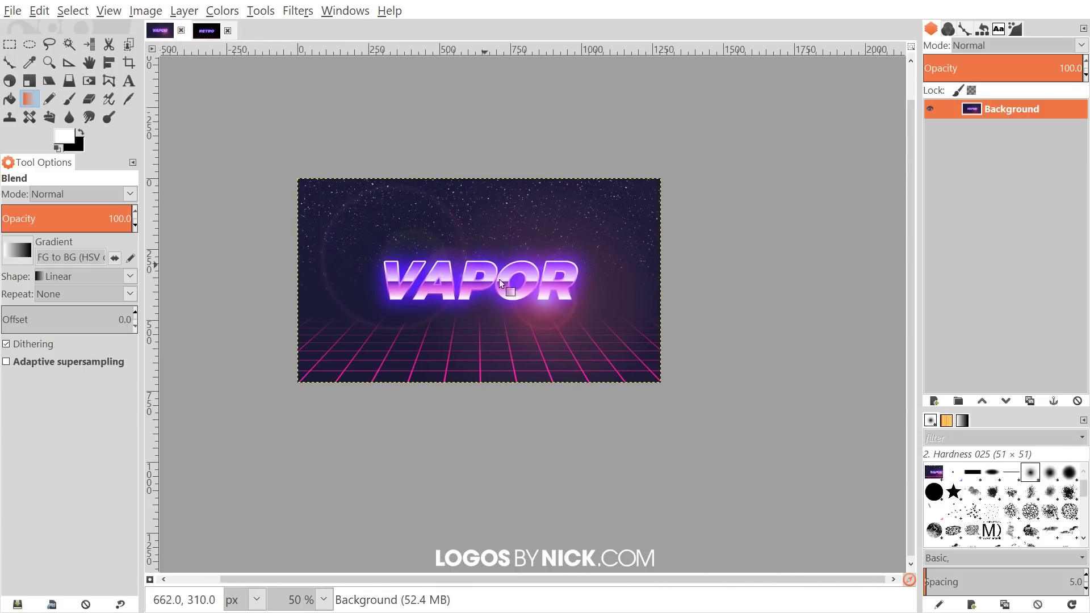
left_click(201, 31)
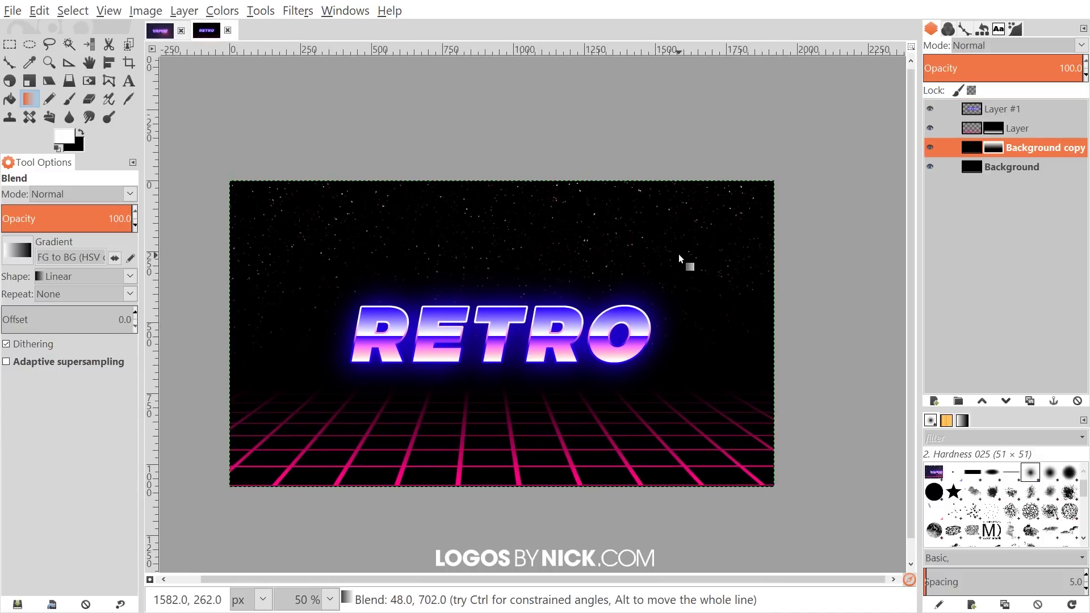
left_click(1000, 110)
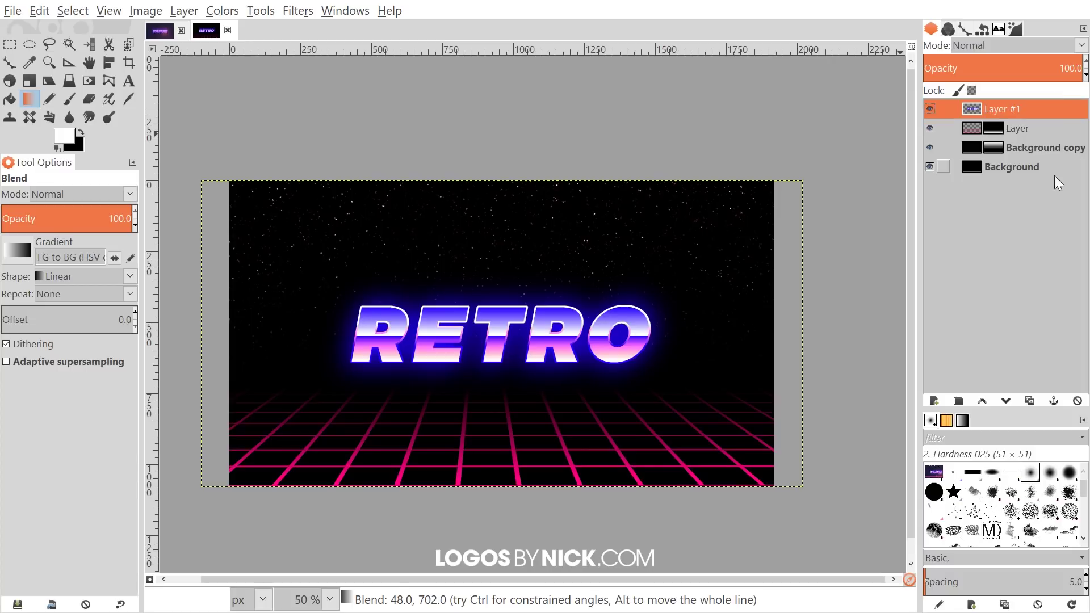
left_click(1014, 167)
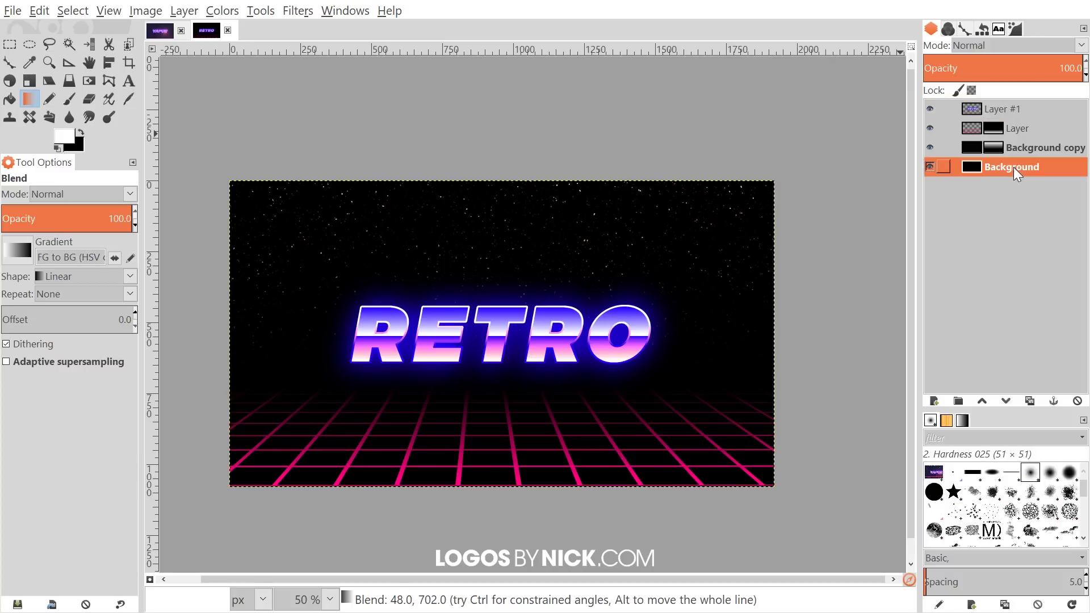
left_click(1030, 401)
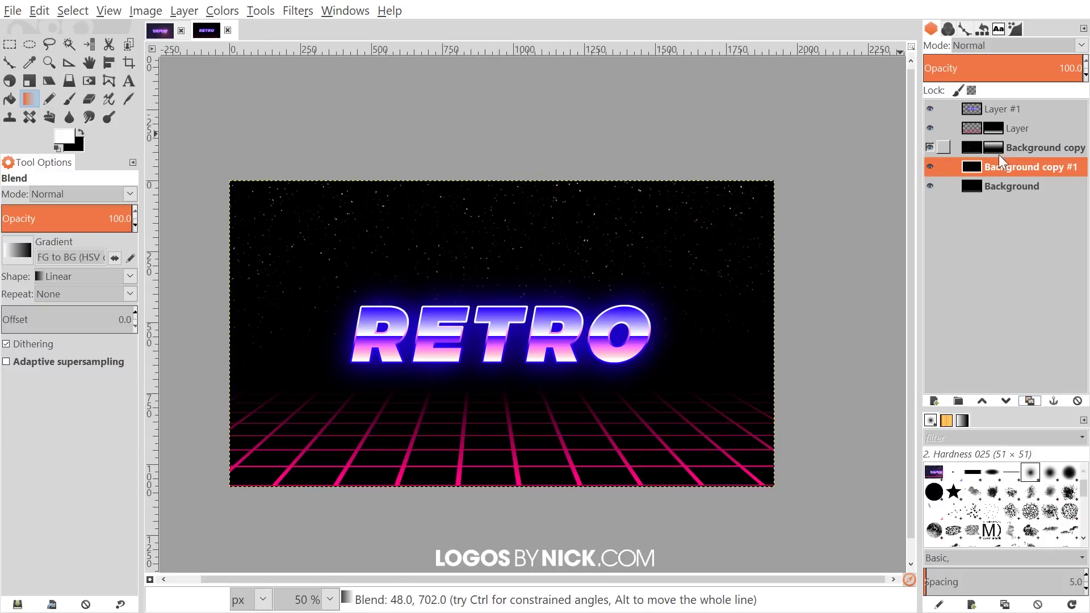
left_click_drag(1009, 168, 1000, 110)
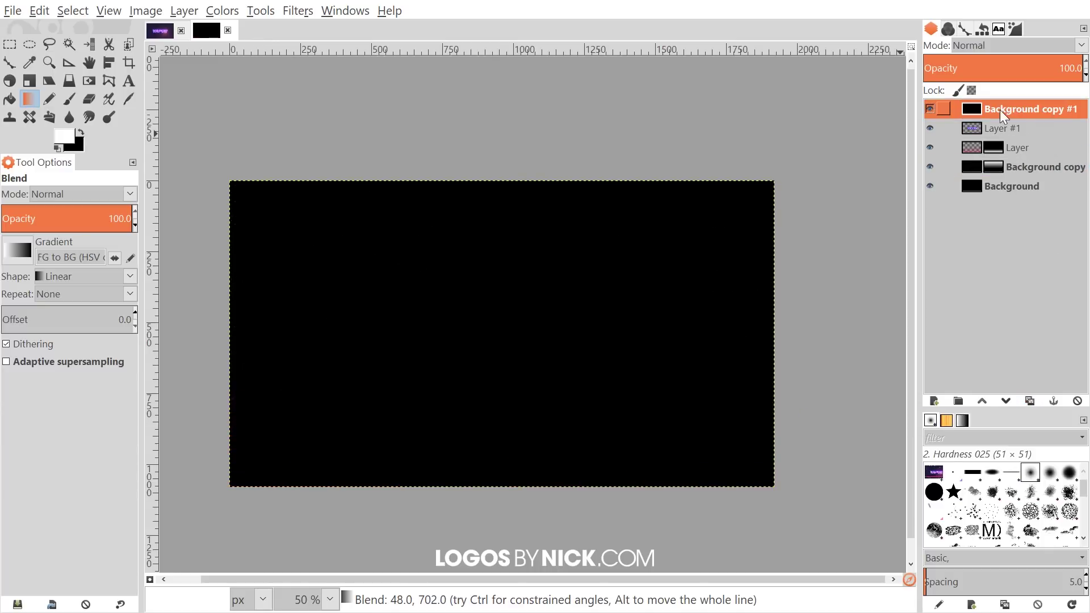
Apply a Lens Flare to the topmost black layer with its center at X 1353, Y 646 px.
left_click(304, 11)
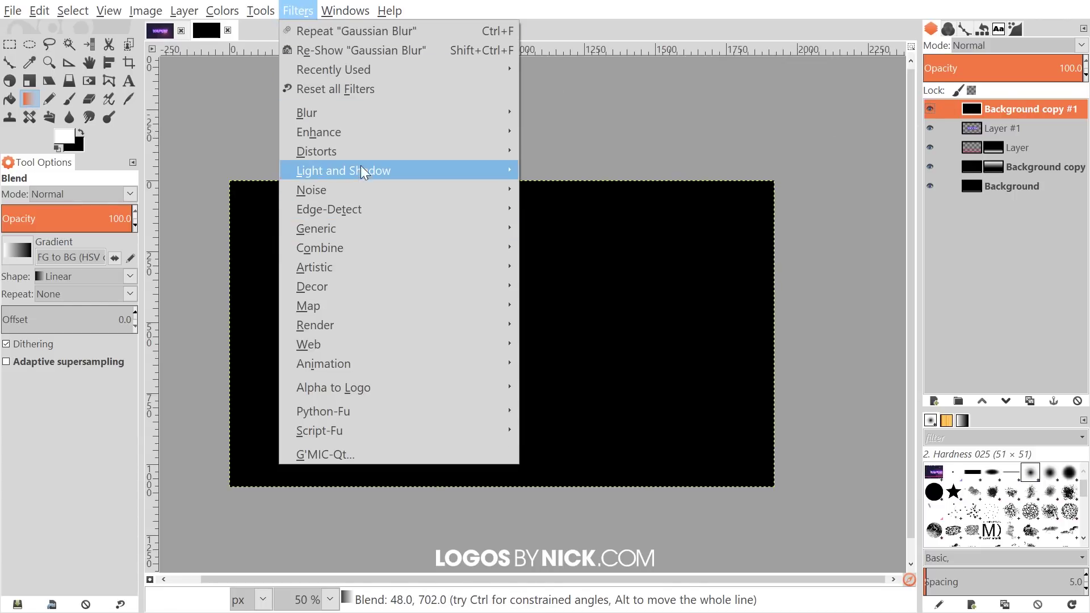
mouse_move(361, 177)
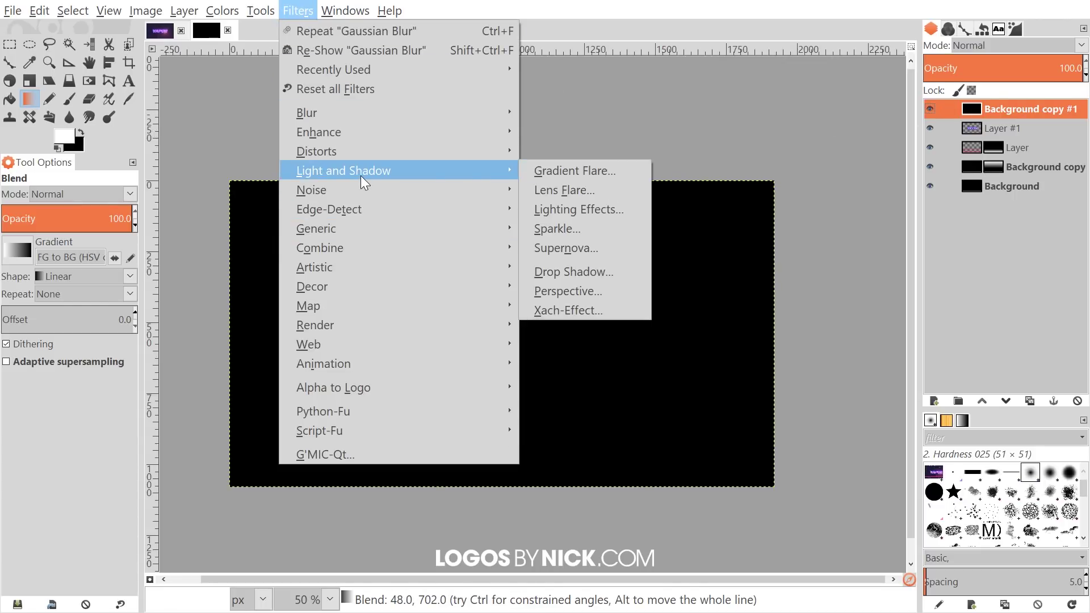
left_click(566, 190)
left_click_drag(560, 194, 528, 138)
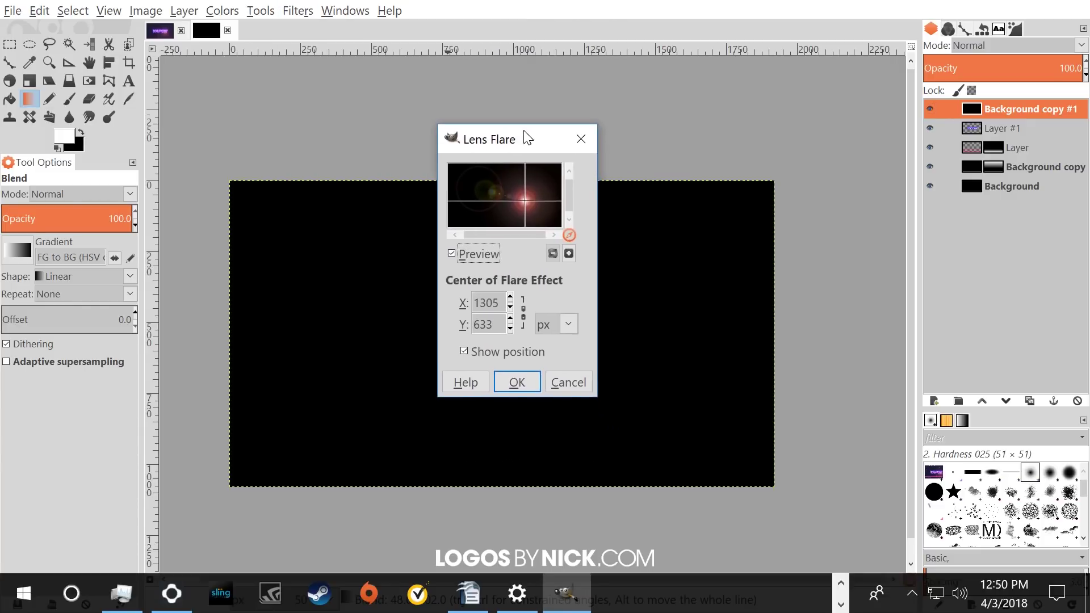
mouse_move(526, 198)
left_mouse_down()
mouse_move(500, 193)
mouse_move(527, 201)
left_mouse_up()
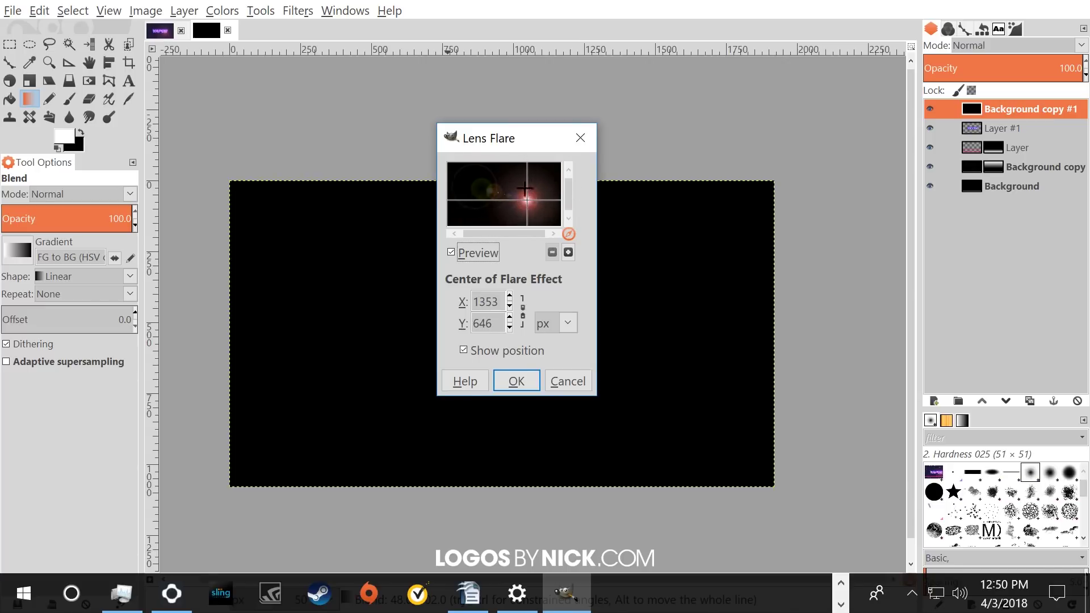
left_click(526, 384)
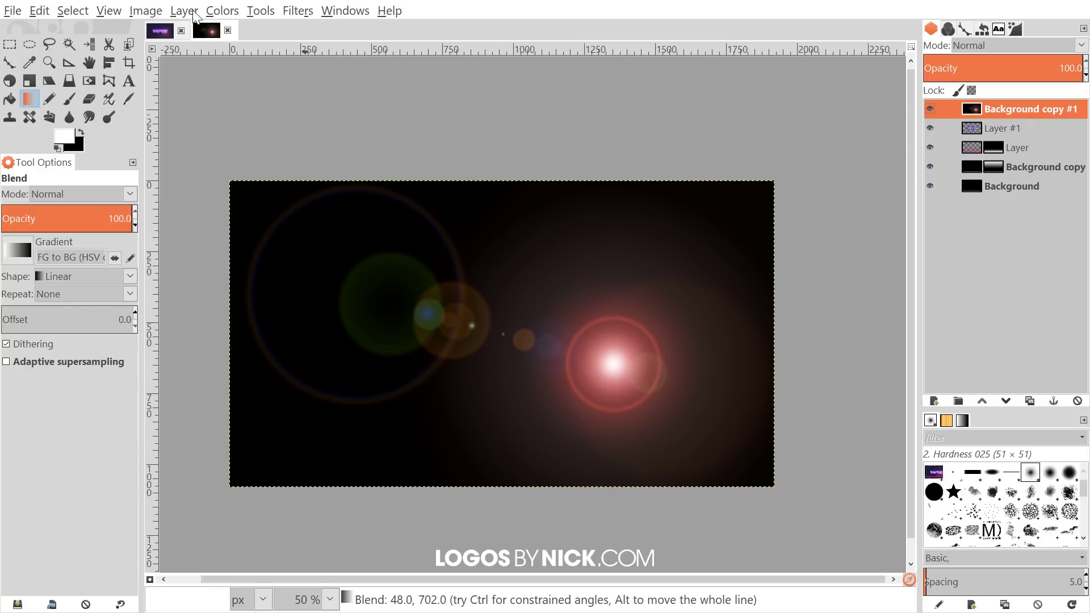
Desaturate the lens flare layer based on Lightness.
left_click(234, 12)
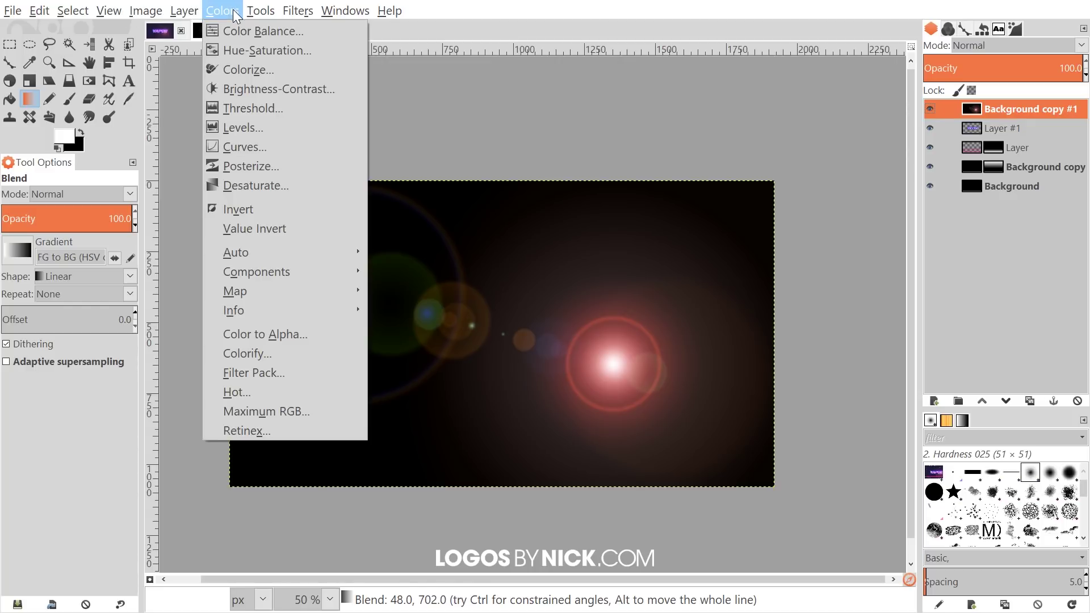
left_click(259, 182)
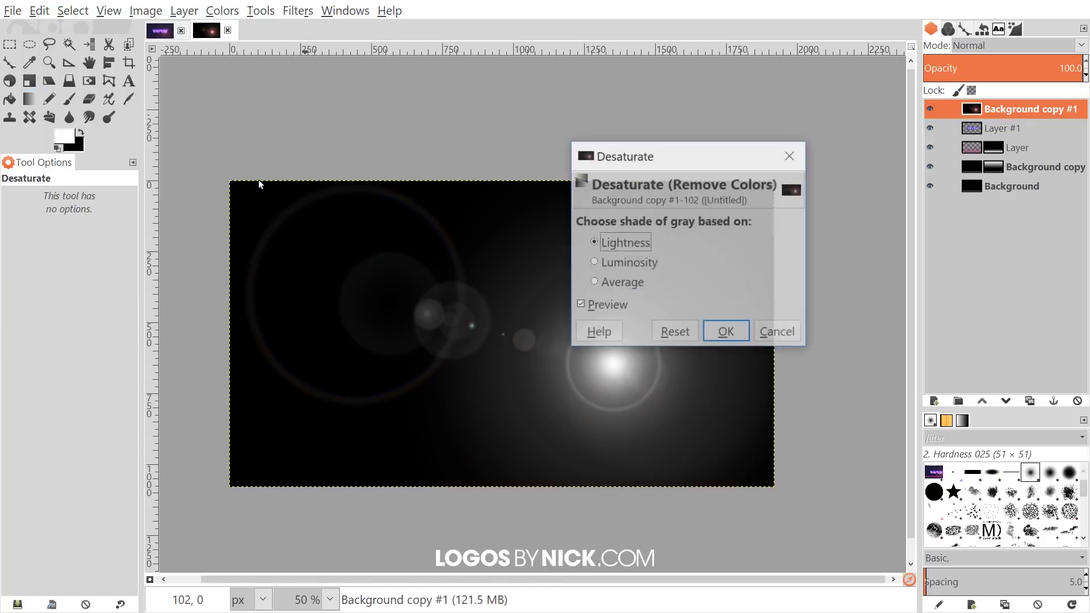
left_click(727, 332)
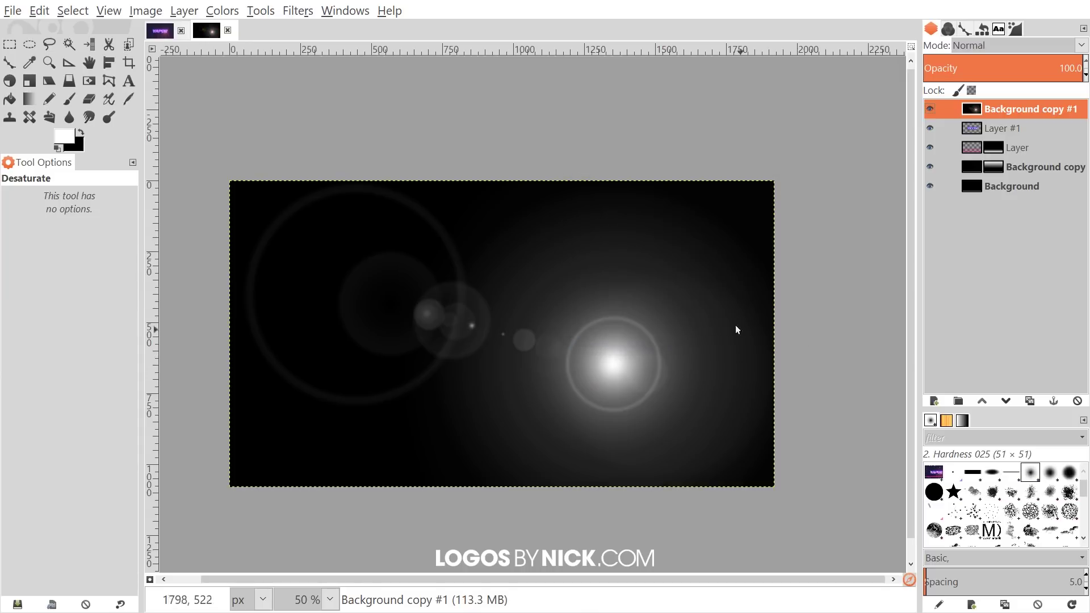
Set the lens flare layer's blend mode to Screen and lower its opacity to 57.4.
left_click(1081, 46)
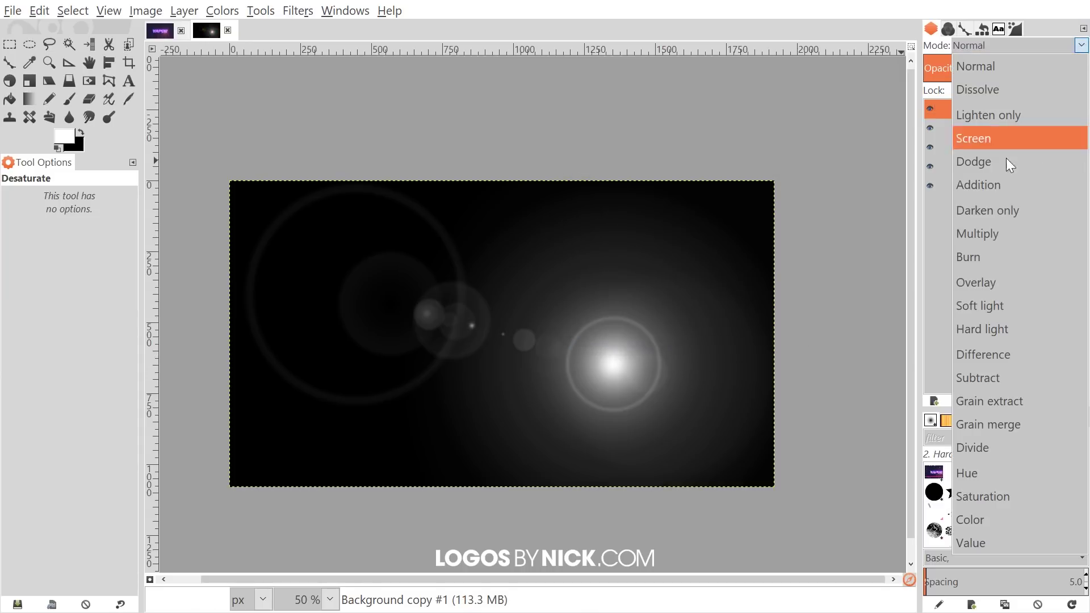
left_click(991, 192)
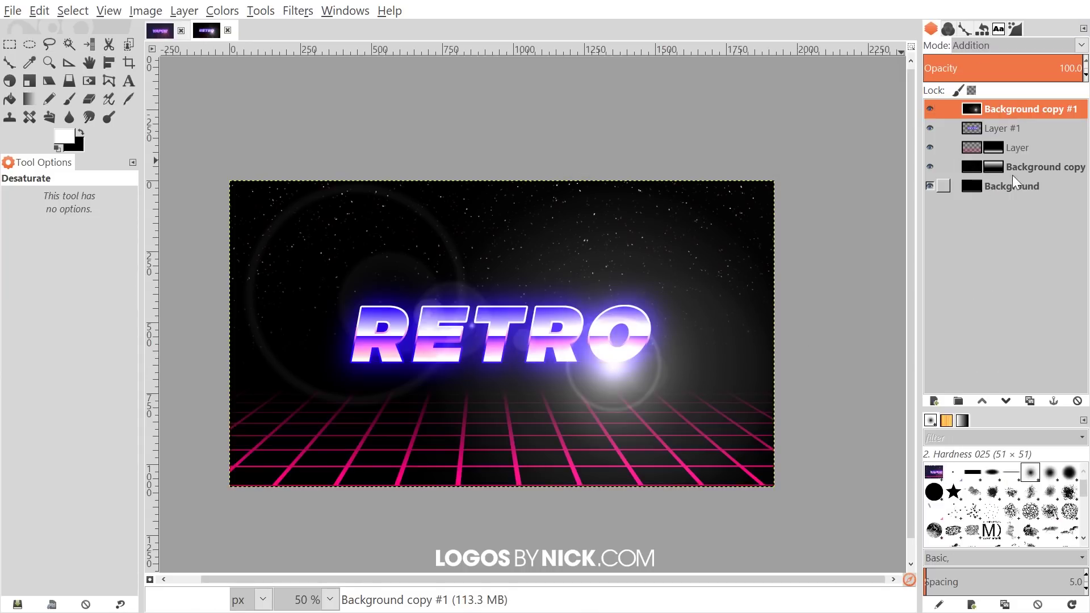
left_click(1049, 48)
left_click(968, 144)
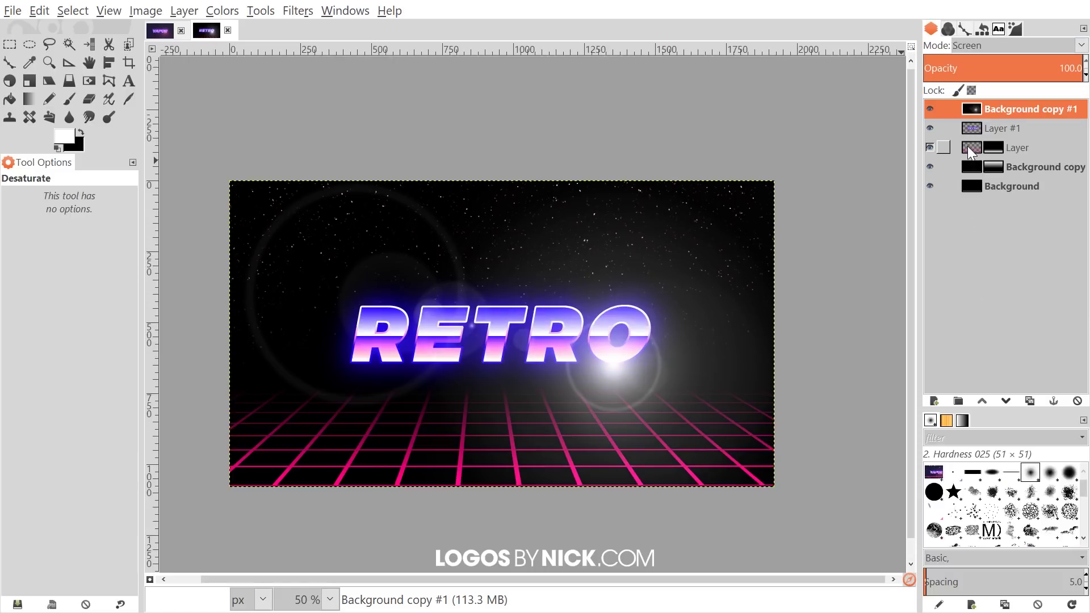
left_click_drag(670, 206, 699, 200)
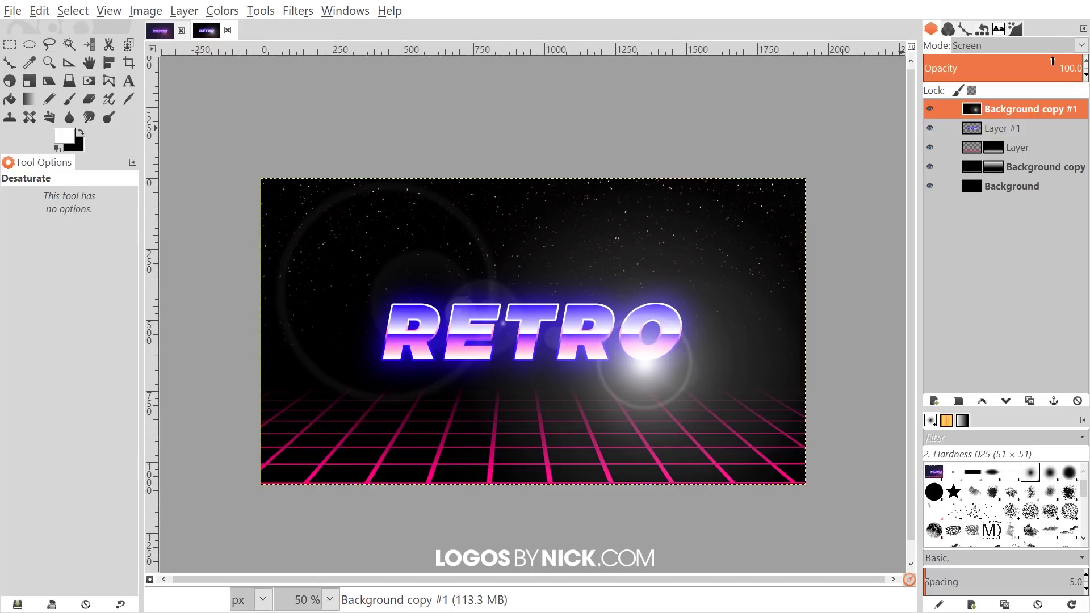
left_click_drag(1053, 61, 1014, 68)
mouse_move(564, 217)
left_mouse_down()
mouse_move(564, 237)
mouse_move(569, 217)
left_mouse_up()
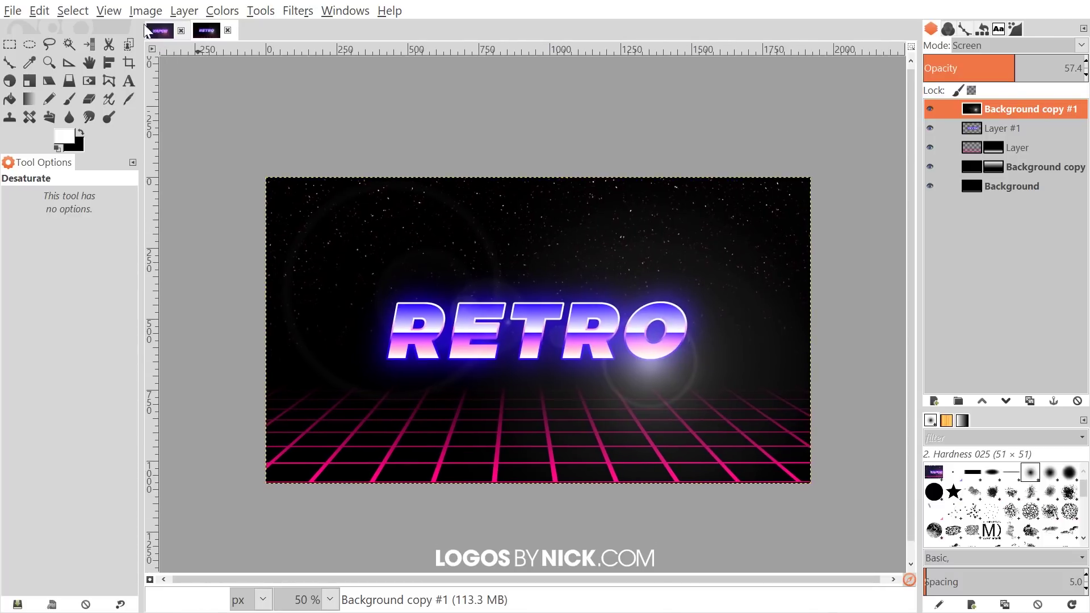
Check the coloring of the VAPOR reference, then create a new layer from everything visible at the top of RETRO's layer stack.
left_click(164, 31)
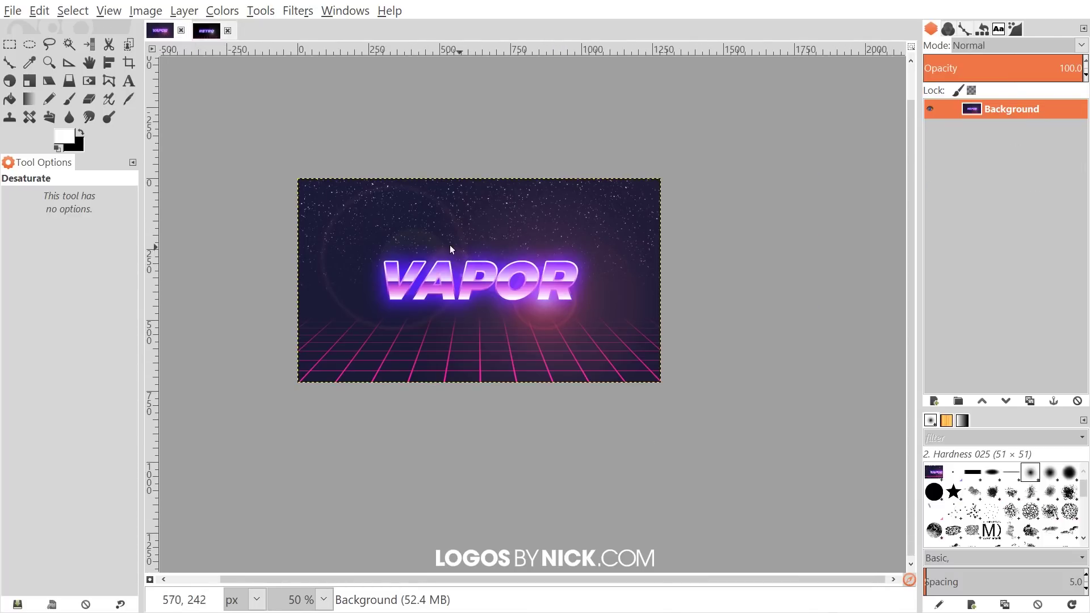
left_click(206, 31)
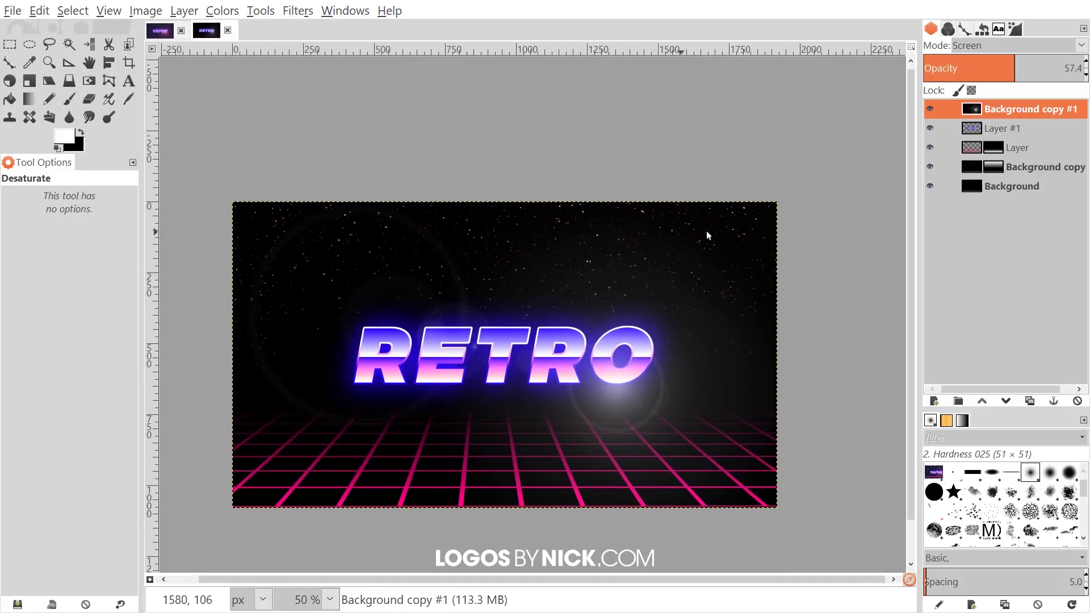
right_click(1034, 111)
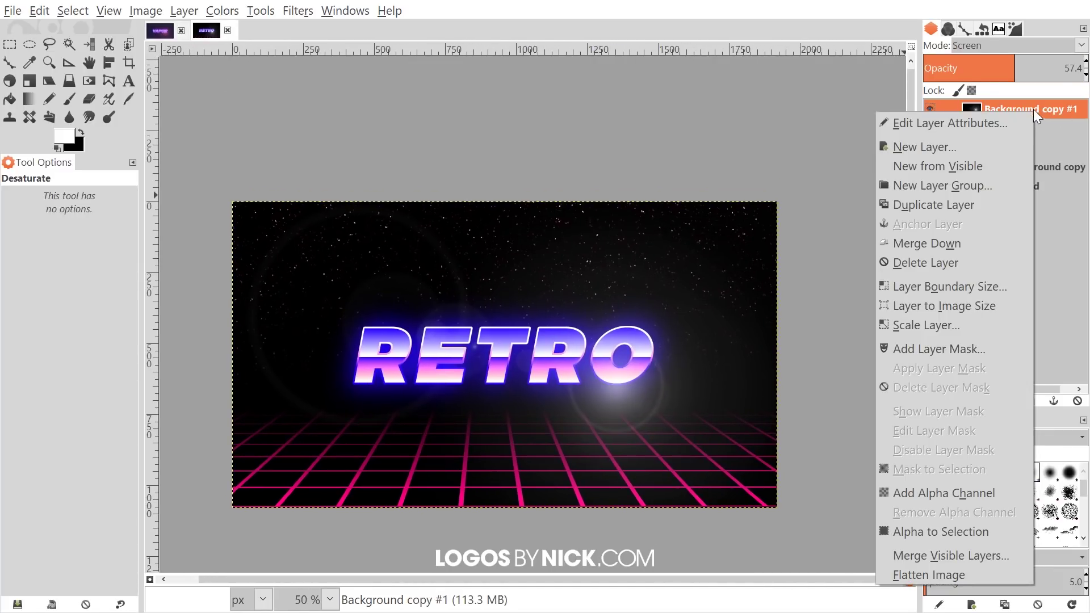
left_click(938, 165)
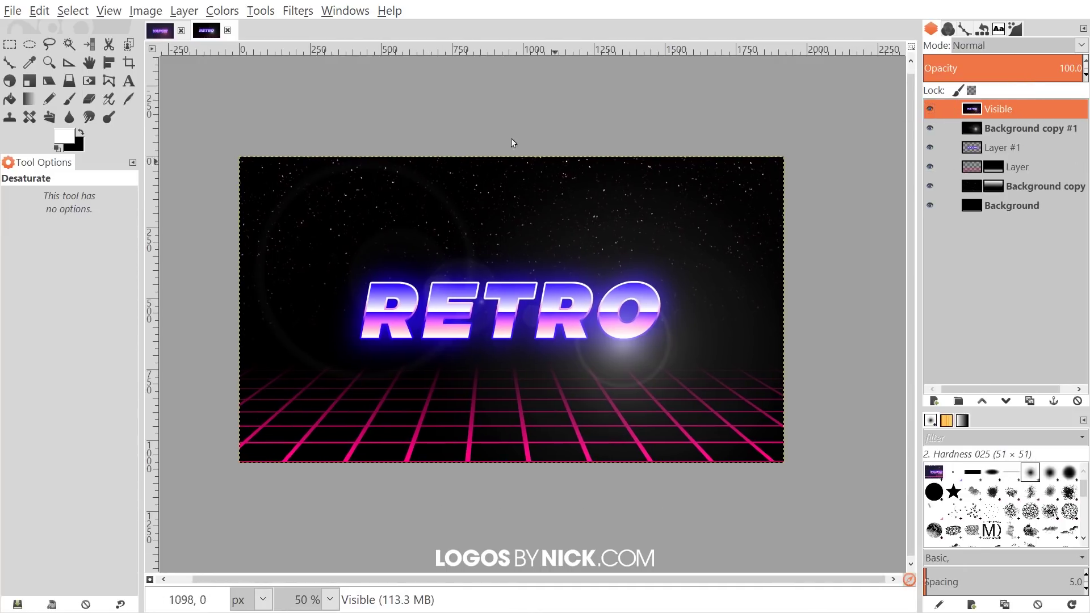
Start a Curves adjustment on the Visible layer, raising the Value curve's black point slightly and anchoring a nearby shadow point close to the original diagonal.
key("space")
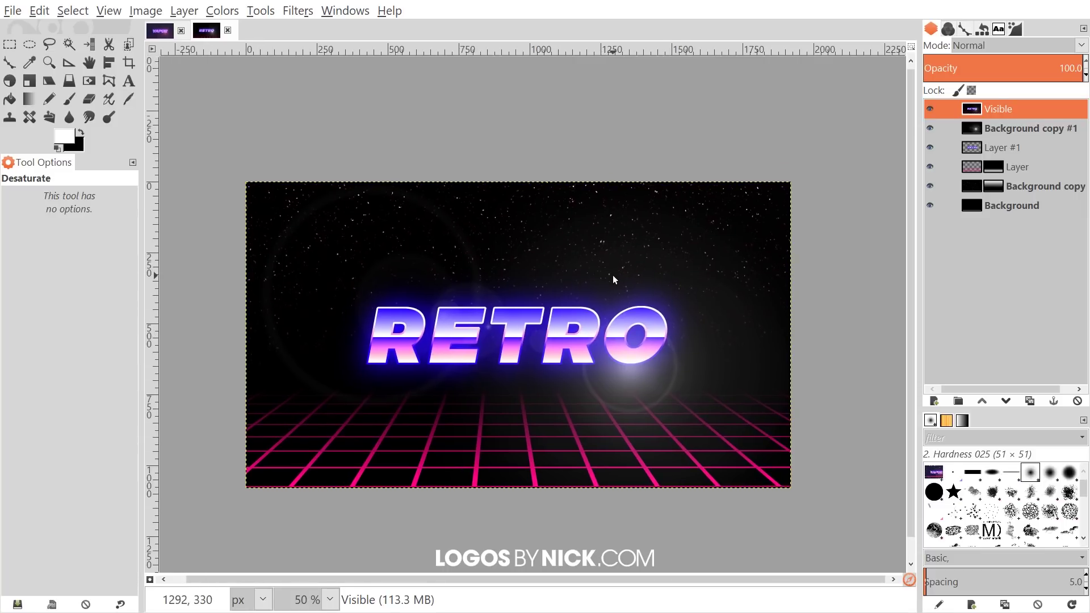
key("space")
key("space")
scroll(485, 287, "down", 1)
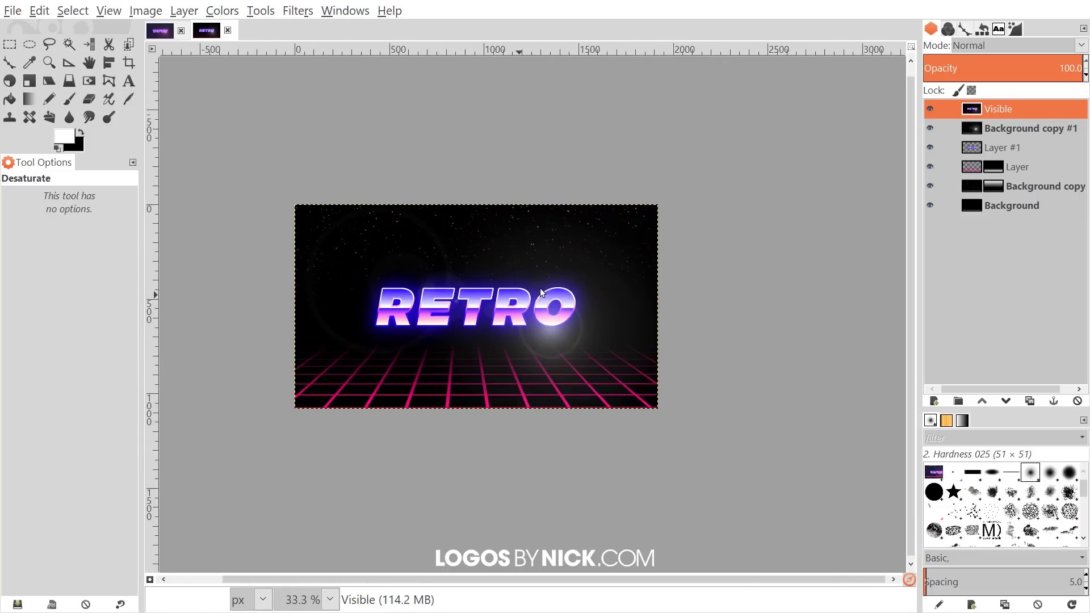
left_click(222, 10)
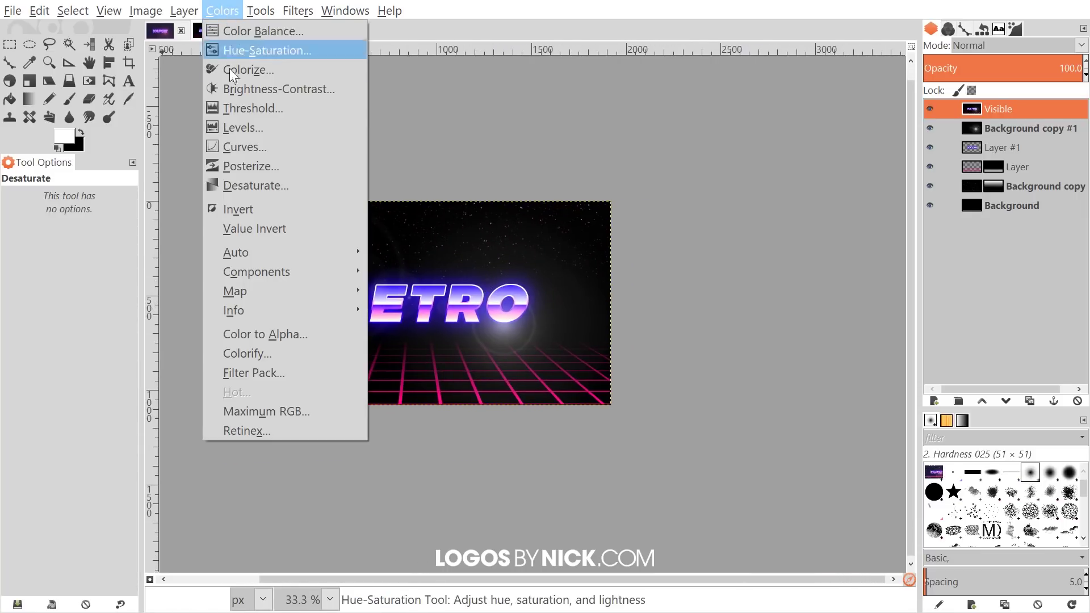
left_click(244, 149)
left_click_drag(970, 223, 803, 106)
left_click(688, 359)
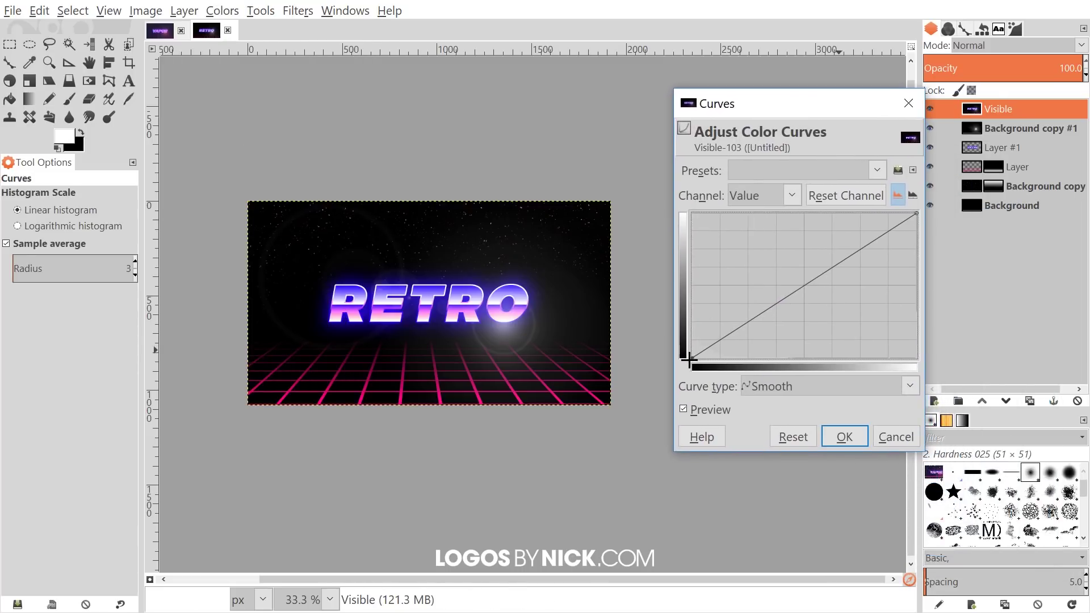
left_click_drag(688, 358, 680, 346)
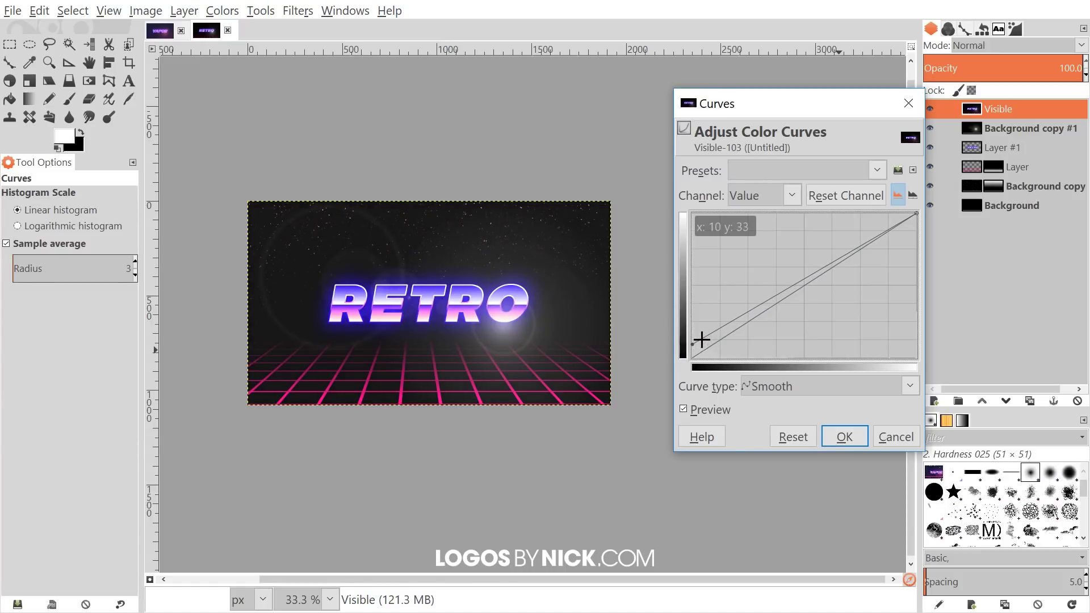
left_click_drag(702, 340, 718, 339)
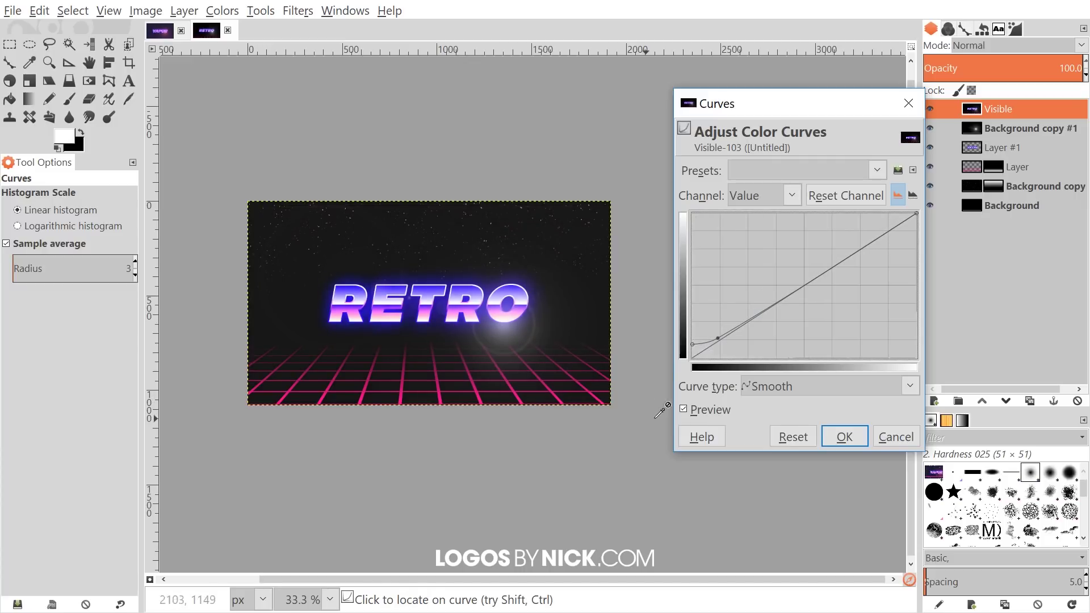
left_click(704, 409)
left_click(704, 409)
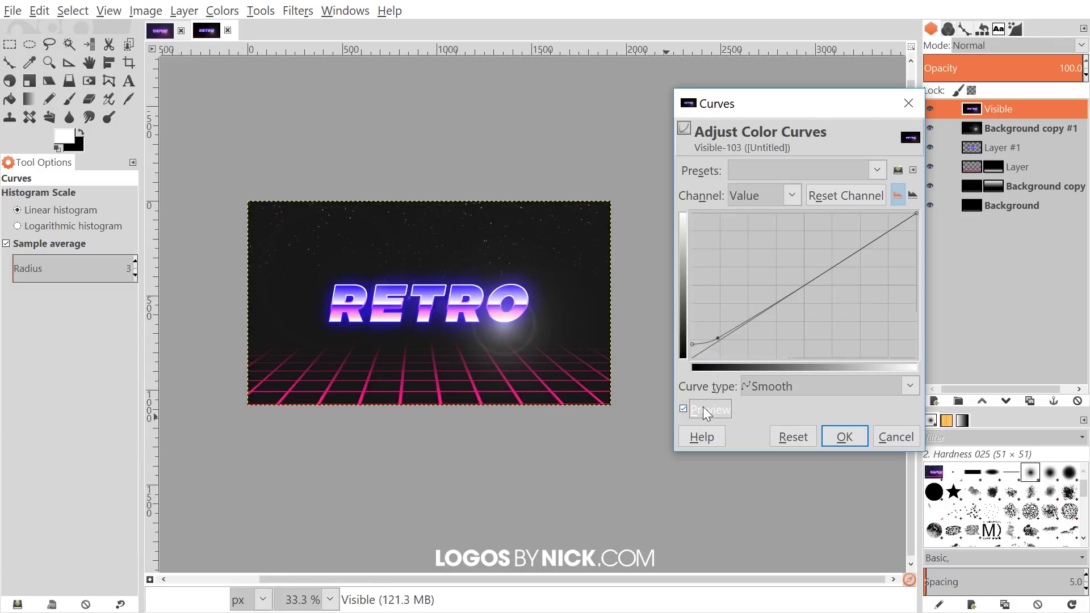
left_click(703, 407)
left_click(702, 406)
left_click(703, 407)
left_click(703, 407)
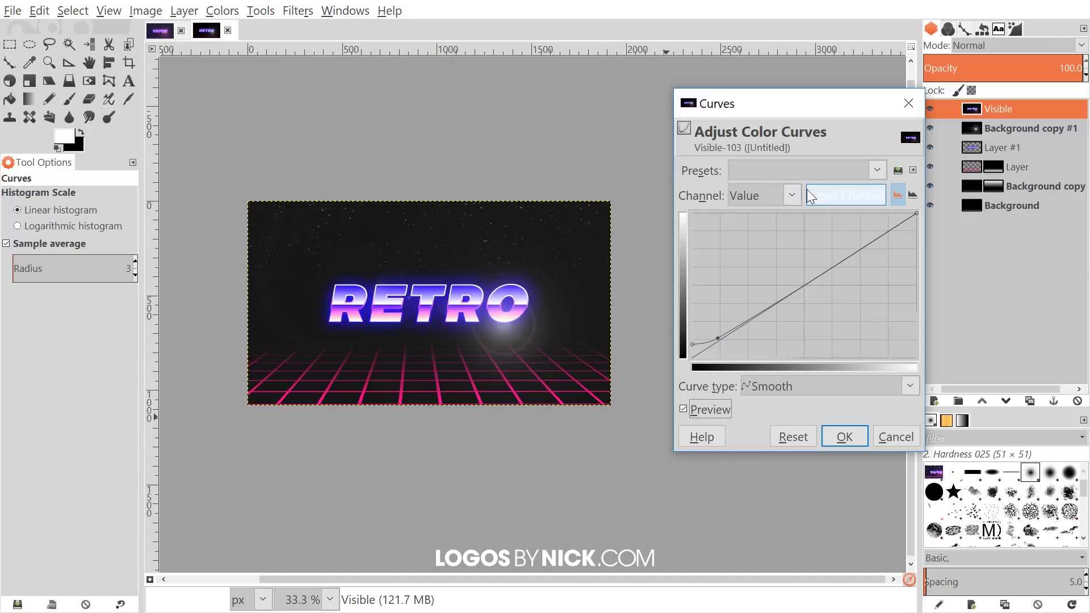
Raise the Blue channel curve's black point to x 0, y 36.
left_click(787, 196)
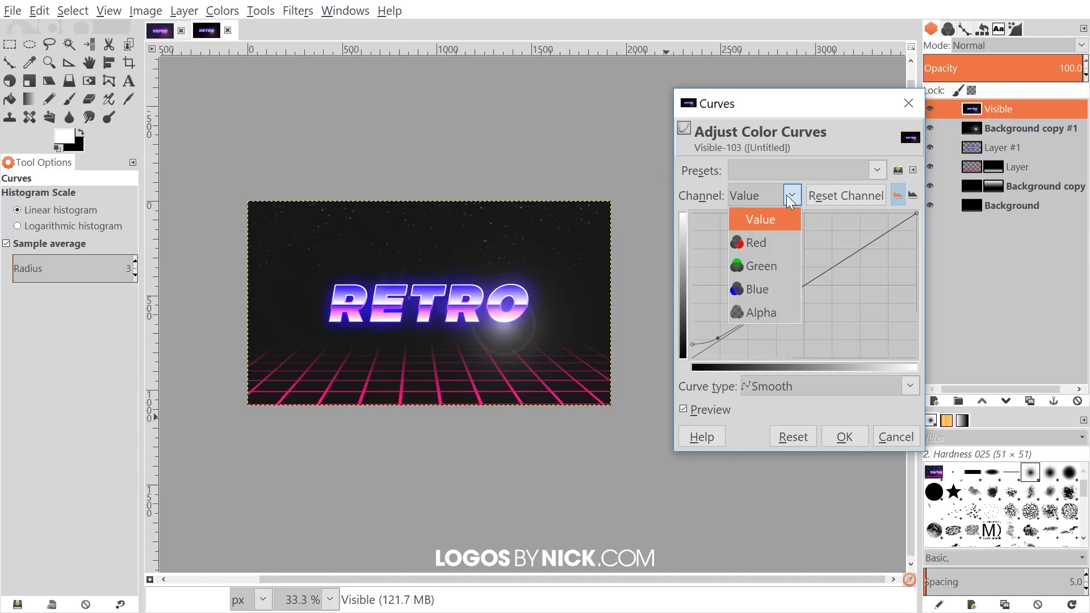
left_click(744, 294)
left_click(695, 358)
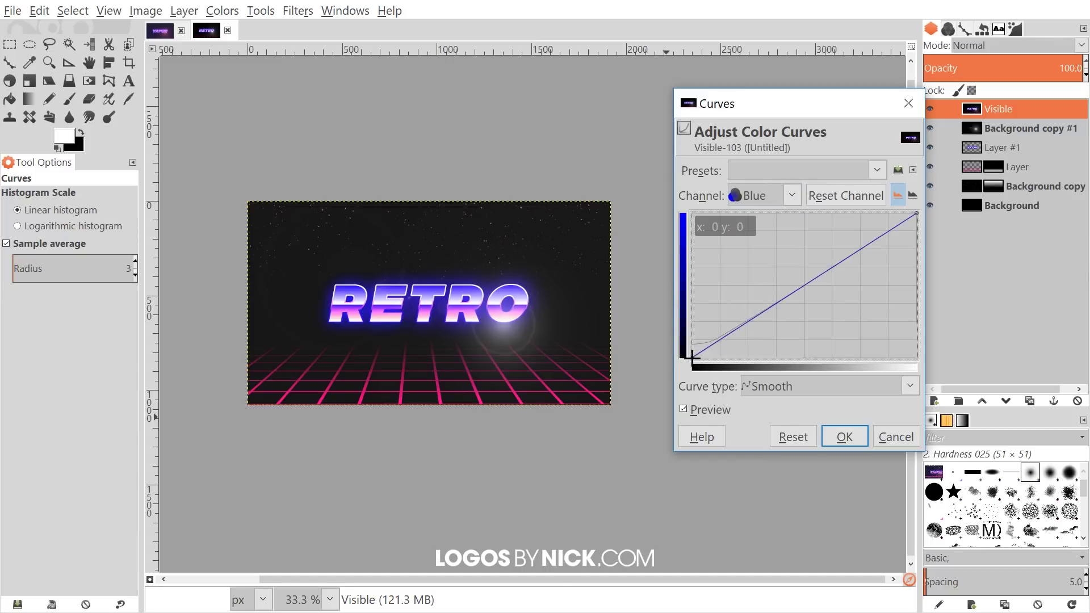
left_click_drag(685, 363, 670, 335)
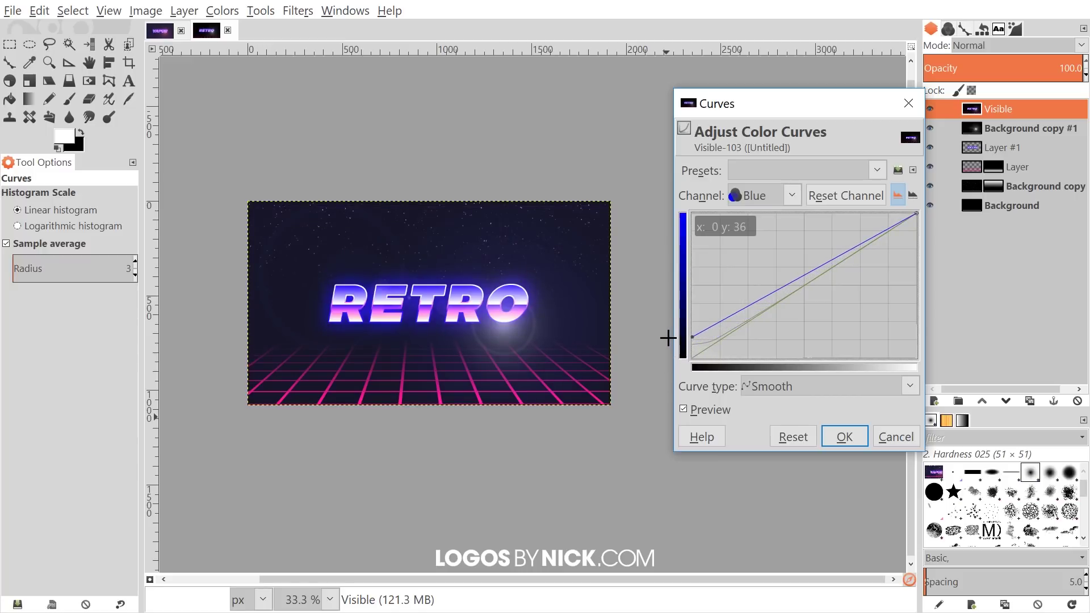
Bow the Red channel curve upward with a midtone point, compare the preview with the original, and apply the Curves adjustment.
left_click(791, 196)
left_click(750, 242)
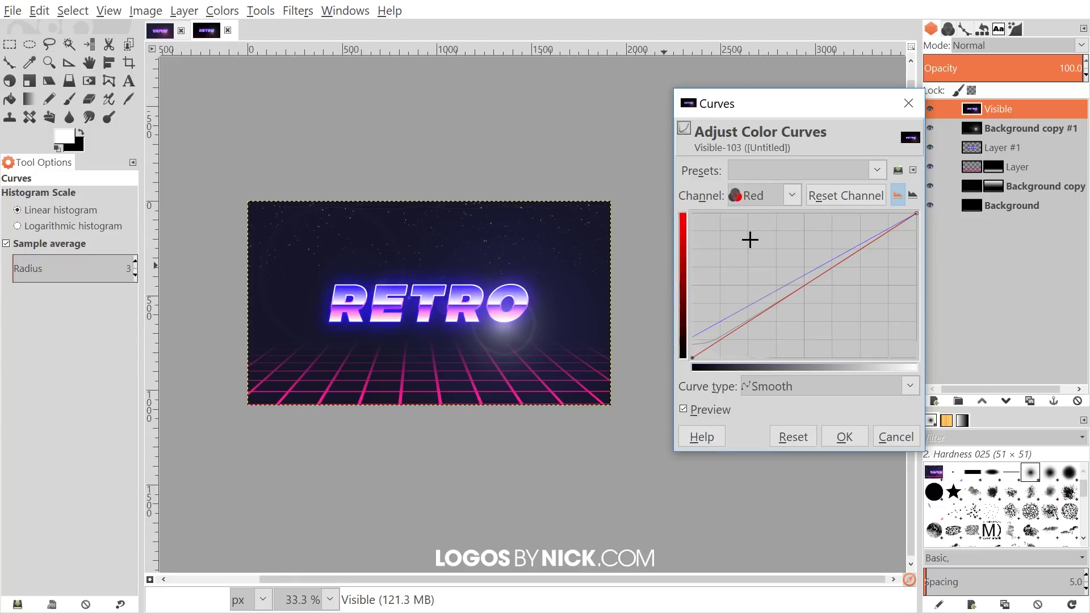
left_click_drag(804, 289, 793, 260)
left_click(713, 411)
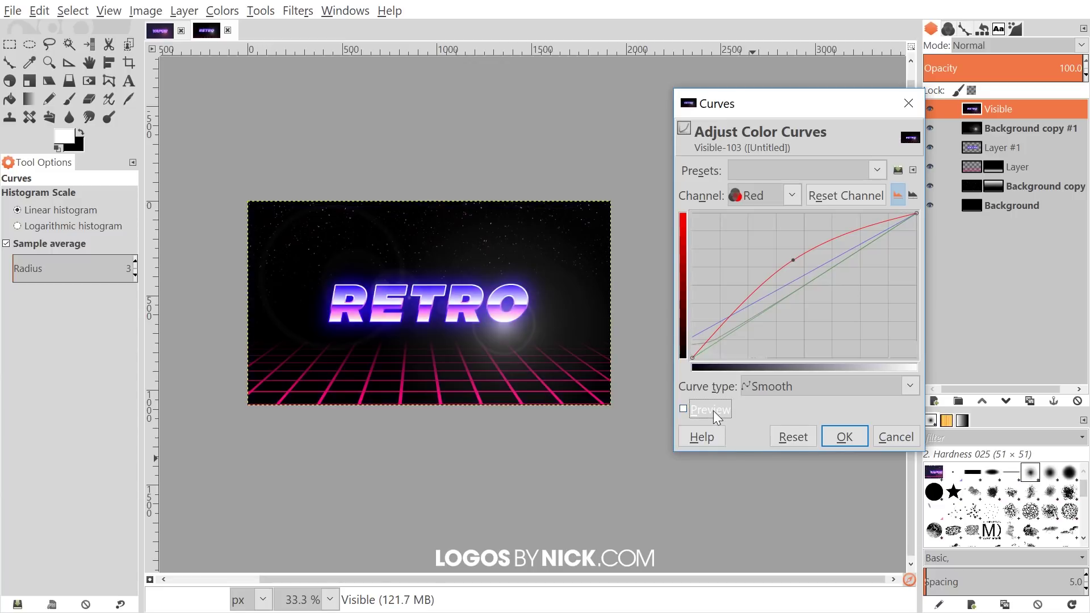
left_click(713, 410)
left_click(714, 410)
left_click(713, 410)
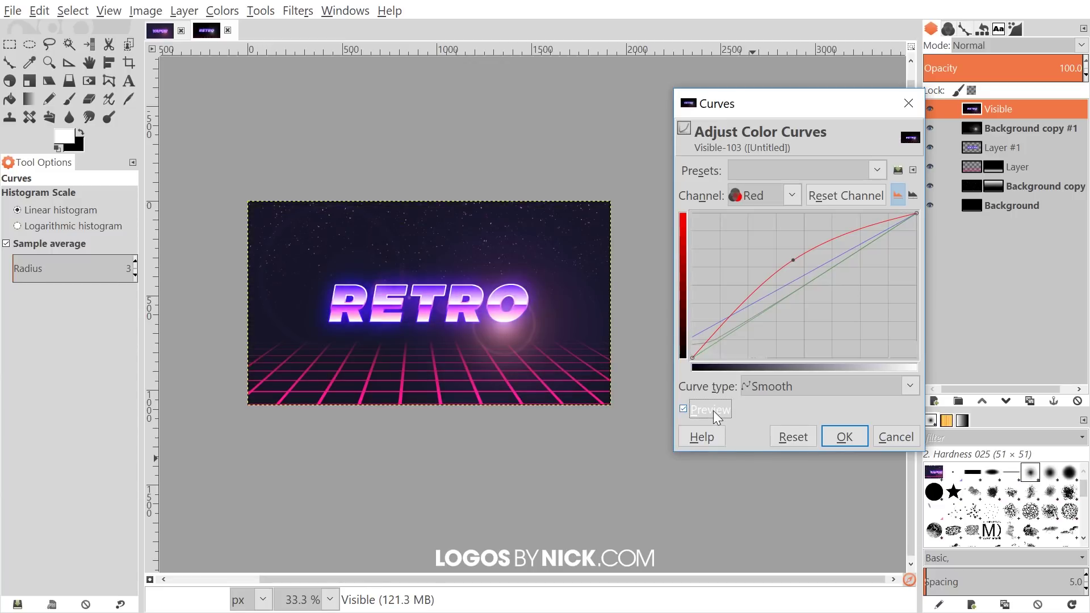
left_click(714, 411)
left_click(713, 410)
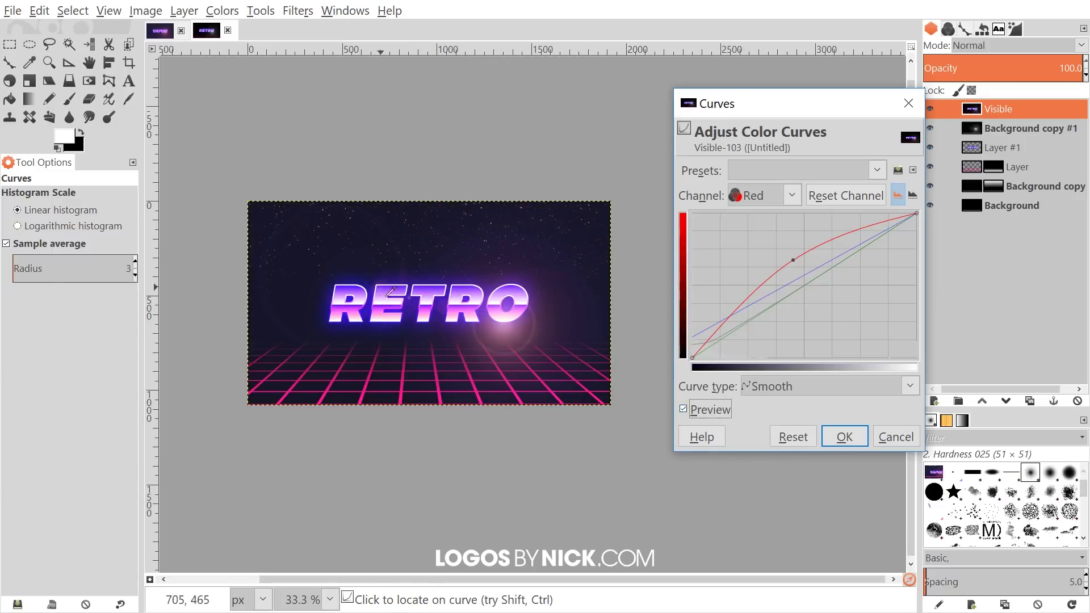
scroll(489, 284, "left", 1)
scroll(489, 284, "up", 1)
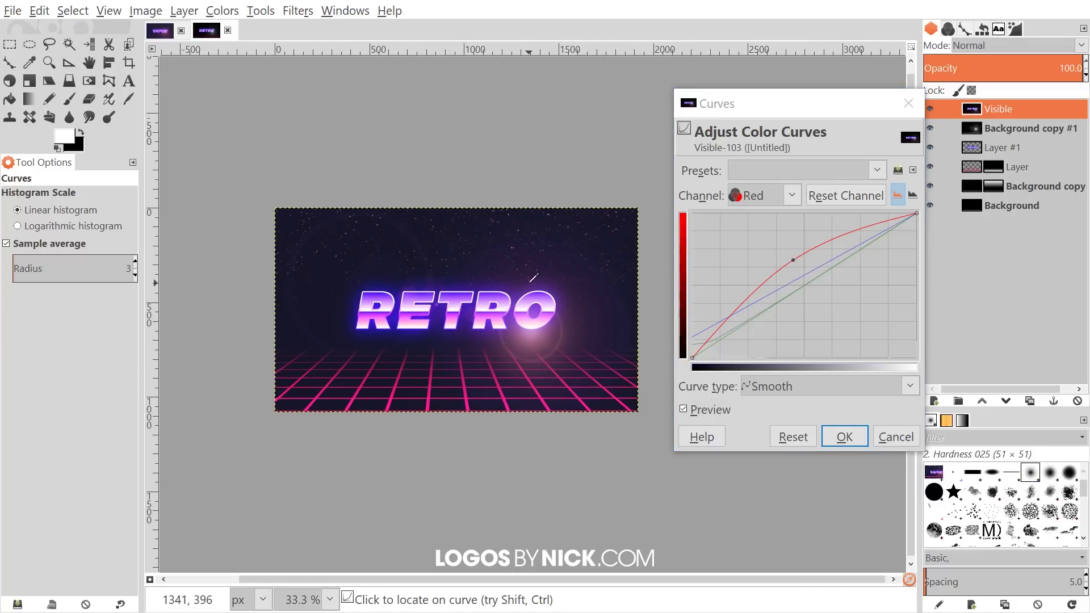
scroll(488, 295, "right", 1)
left_click(842, 442)
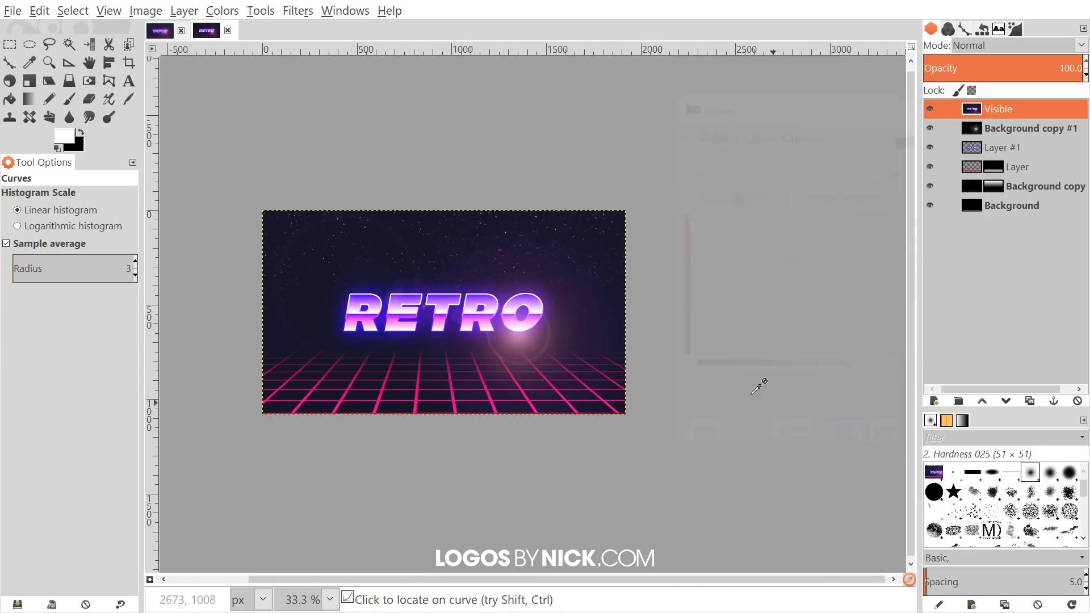
scroll(681, 340, "left", 2)
scroll(625, 414, "left", 1)
scroll(624, 414, "down", 1)
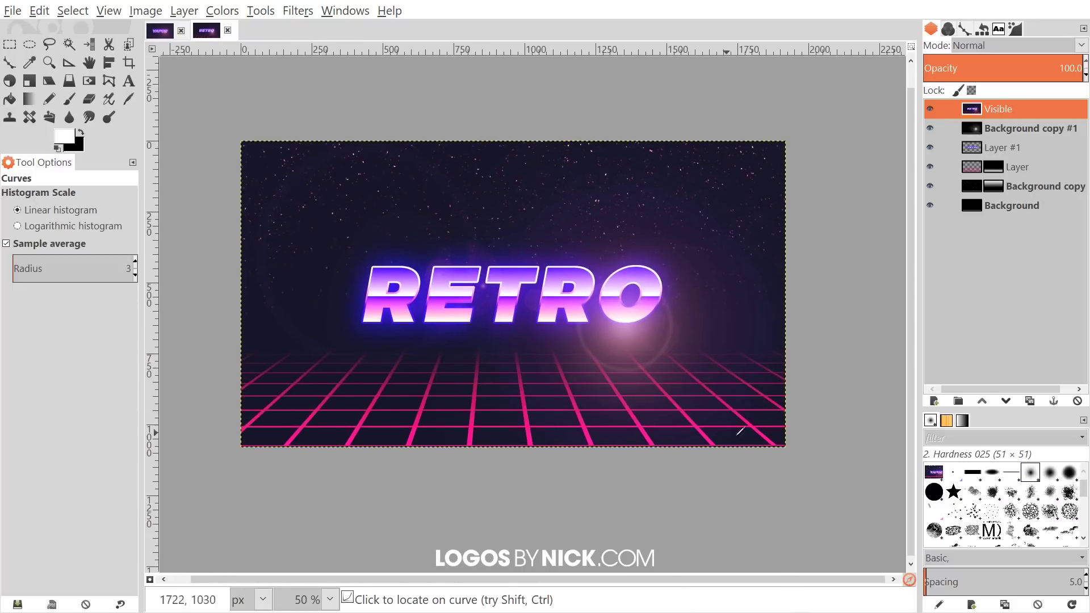